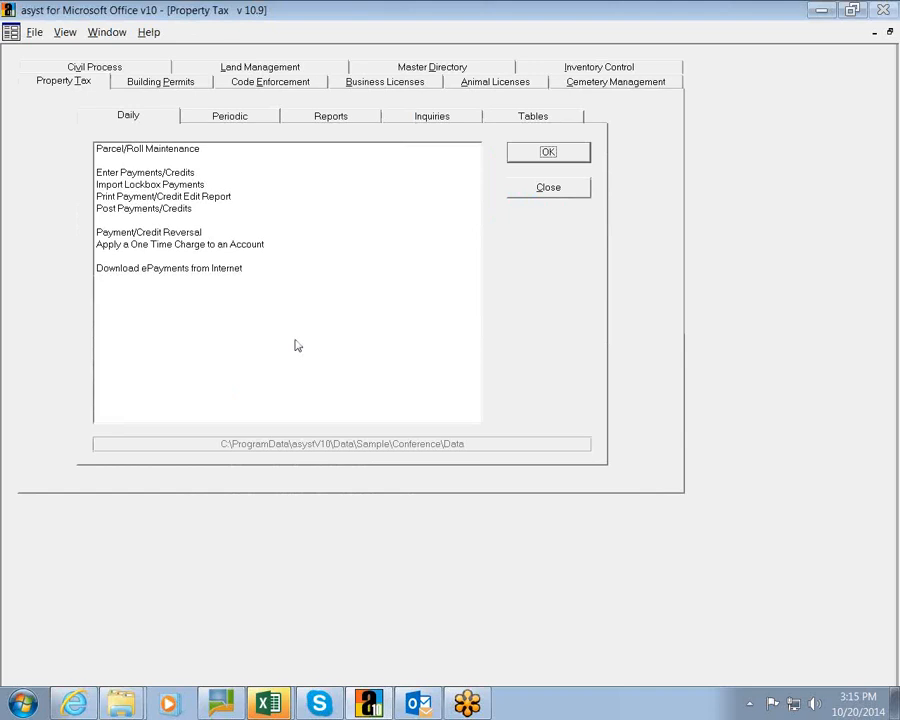
Open the Master Directory Inquiry, search the directory without criteria, and open the 1ST Bank Financial record.
click(478, 69)
click(384, 110)
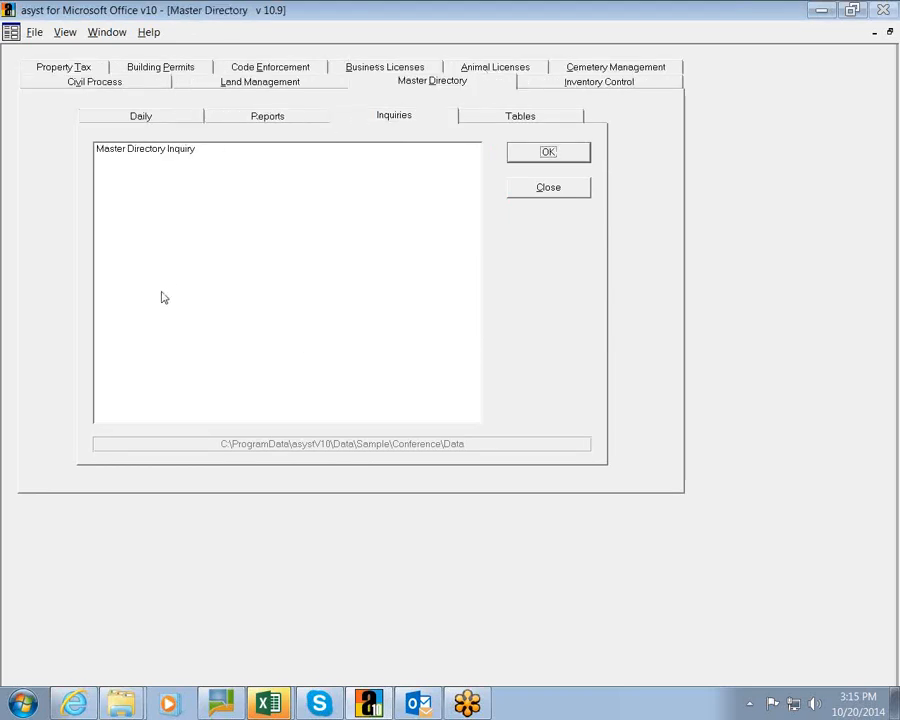
double_click(180, 151)
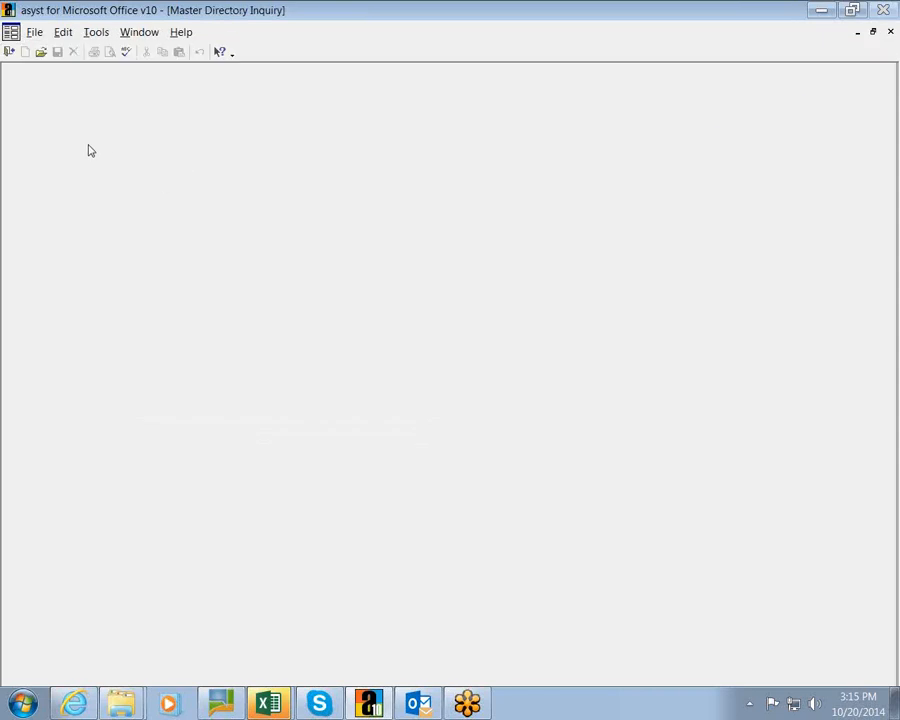
click(40, 52)
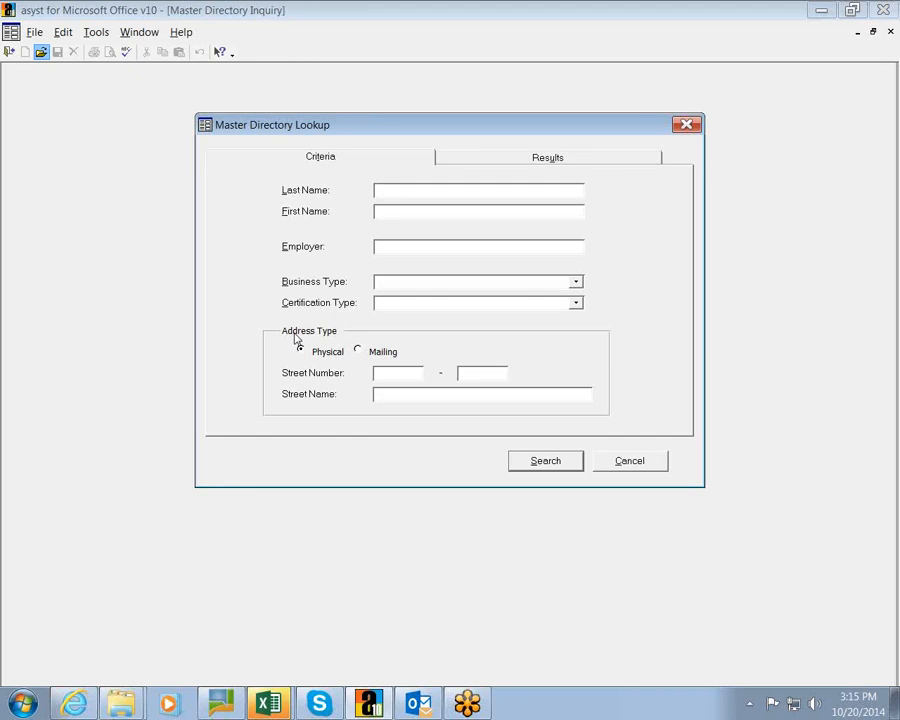
click(528, 467)
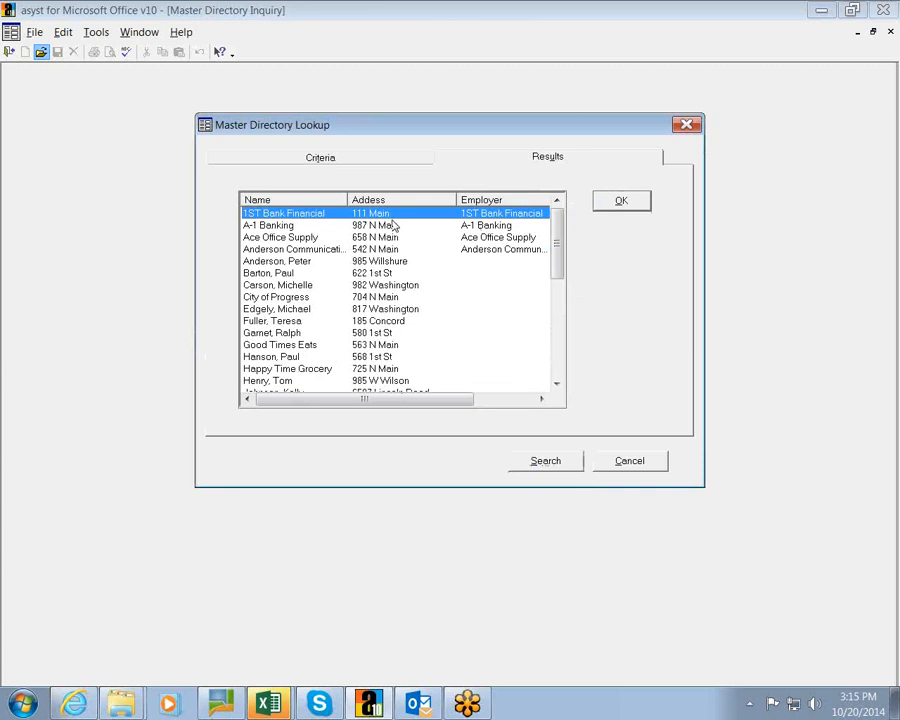
click(617, 202)
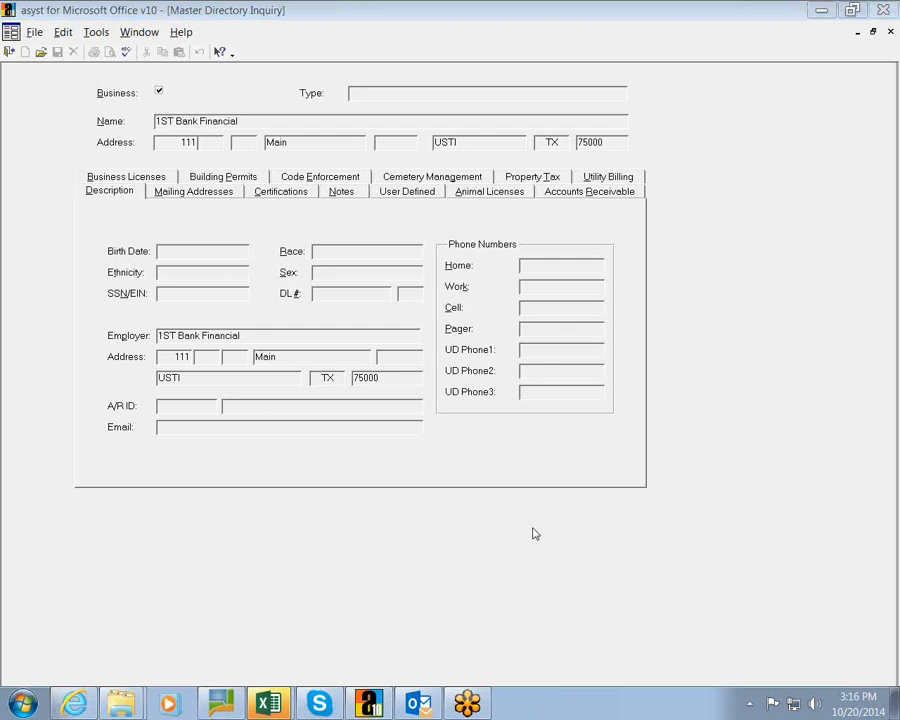
Review the Property Tax parcels of 1ST Bank Financial, open the details of parcel CENTE-209, and return to the directory record.
click(532, 176)
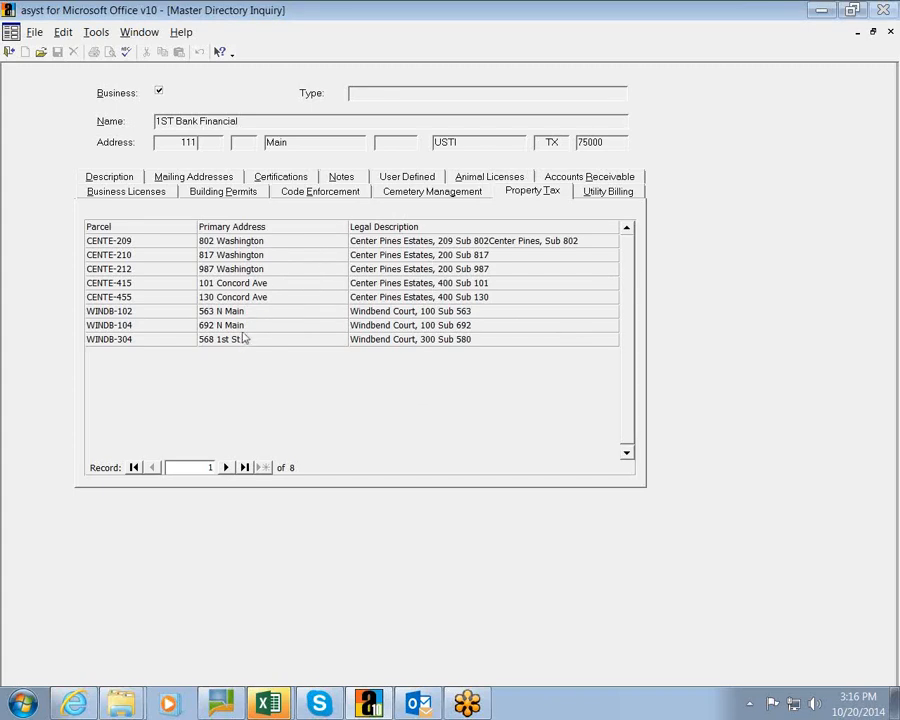
double_click(248, 241)
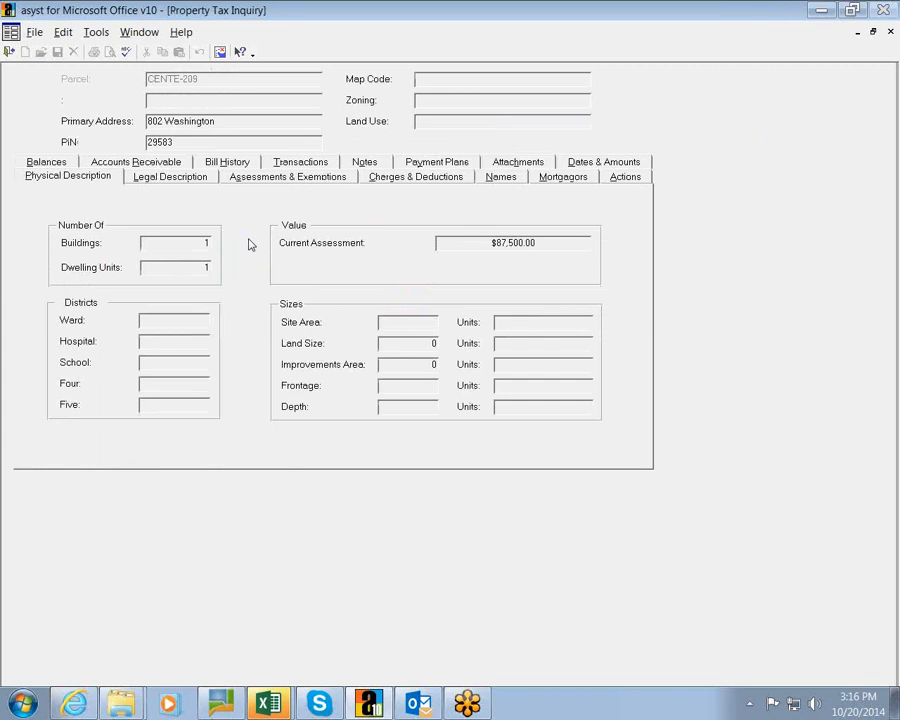
click(6, 48)
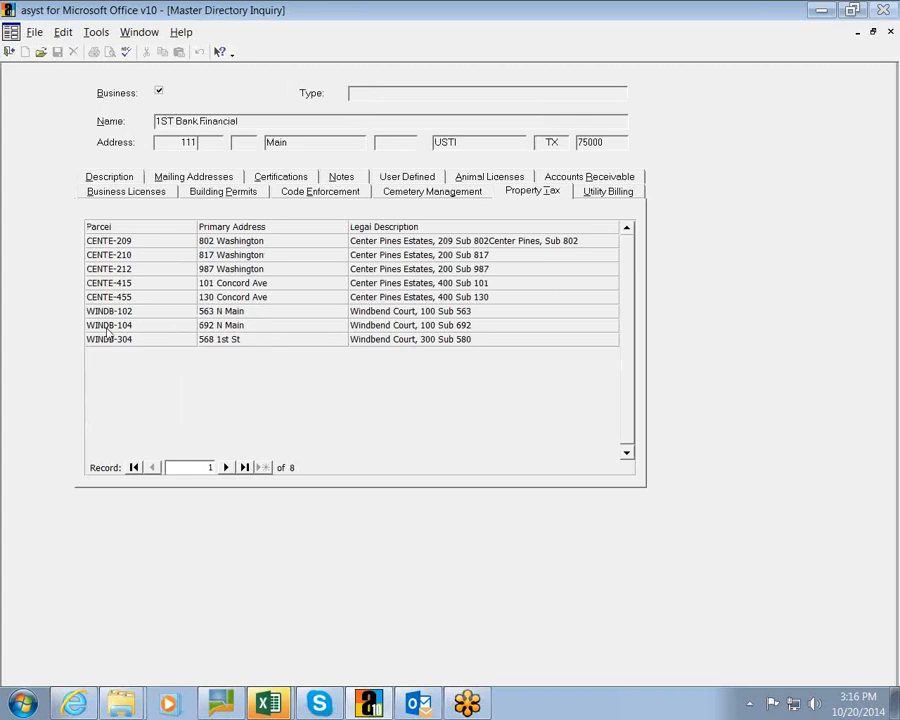
Check the record's Utility Billing and Code Enforcement entries, viewing the "Dog Running Loose all night" complaint and closing it.
click(622, 194)
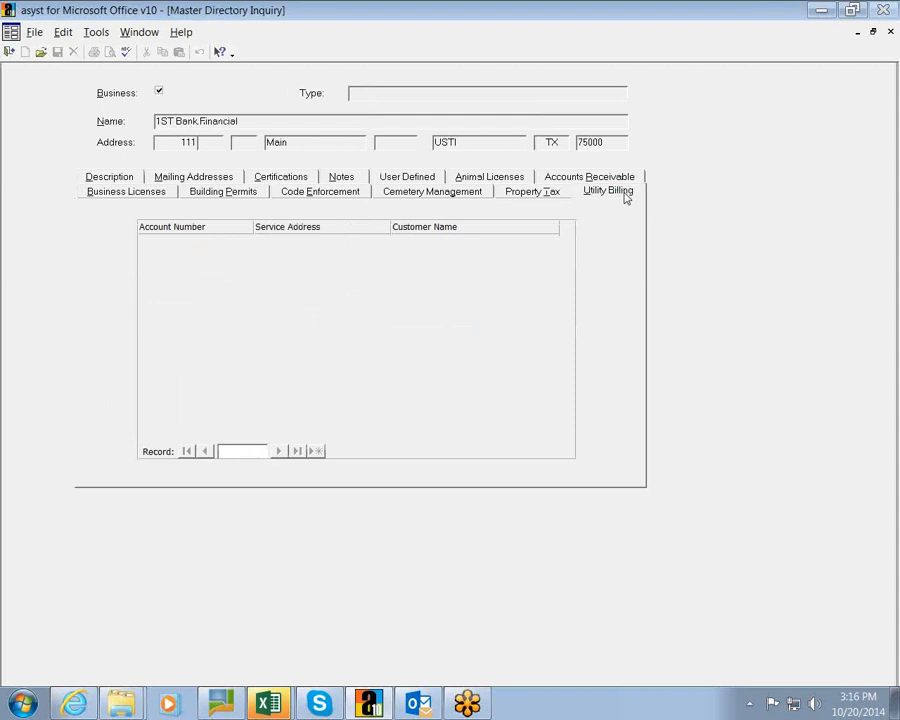
click(305, 196)
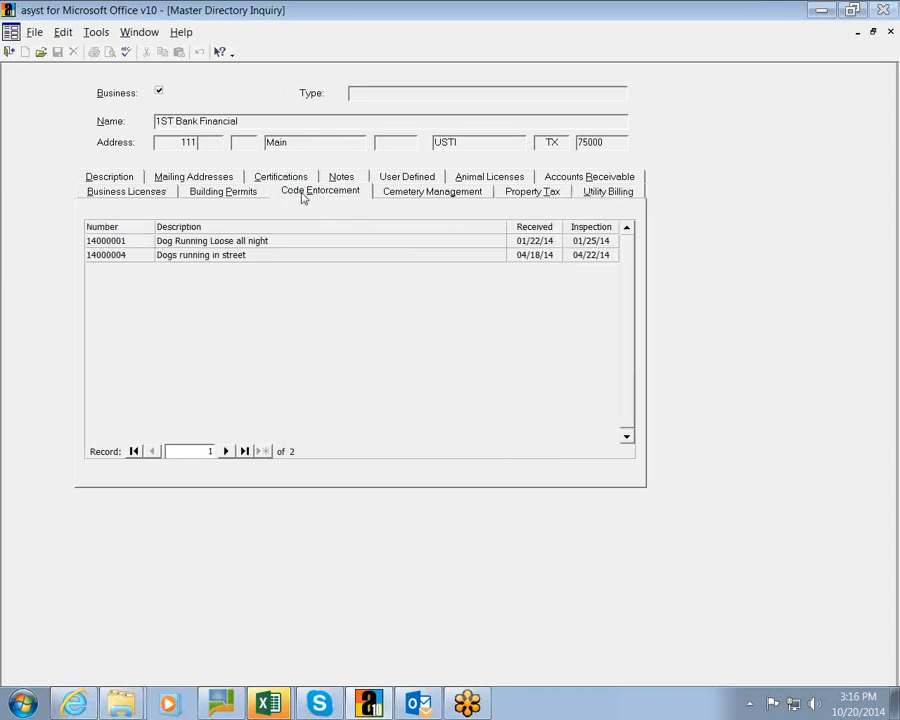
double_click(233, 240)
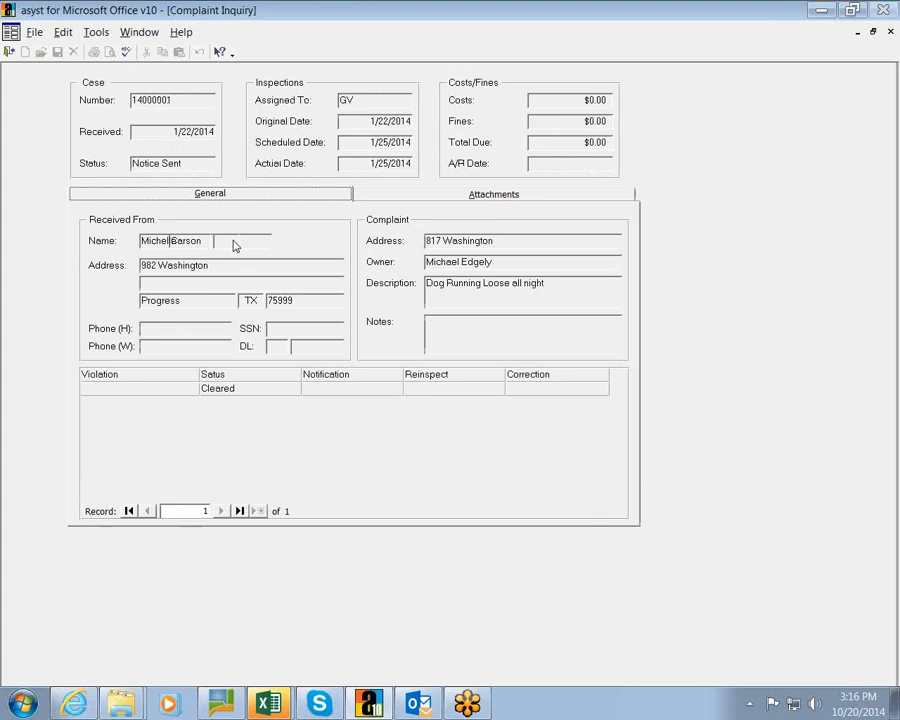
click(9, 51)
Check the Building Permits and Business Licenses of 1ST Bank Financial, and close the Master Directory Inquiry.
click(222, 192)
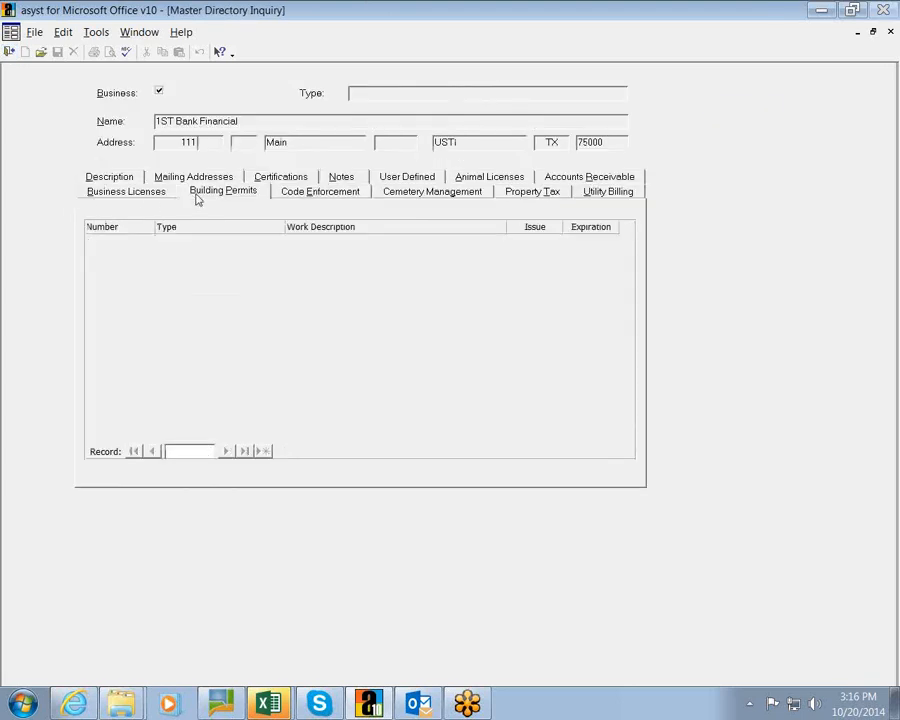
click(163, 197)
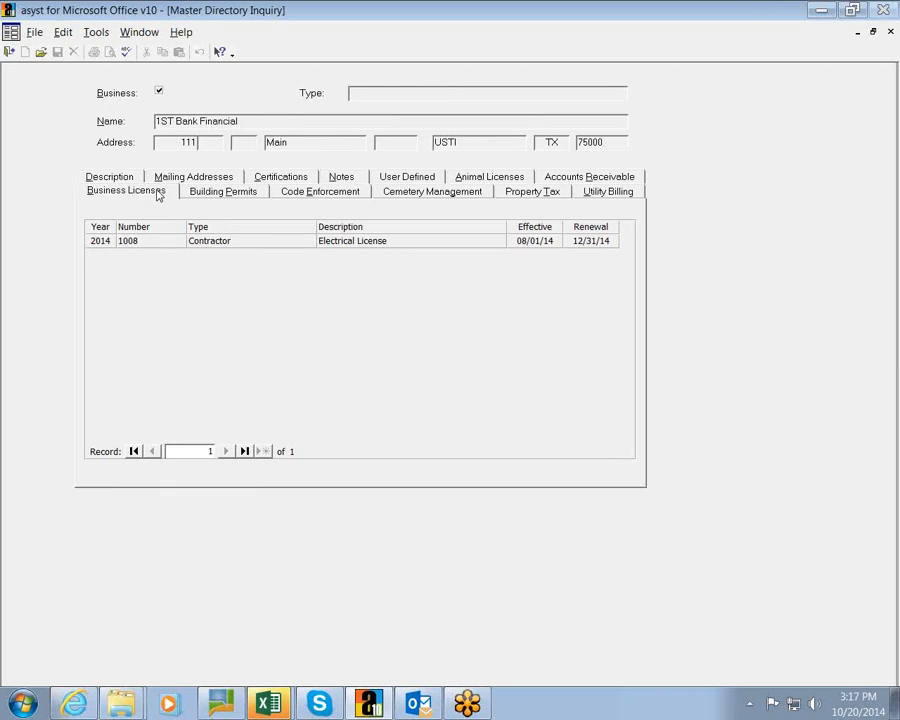
click(9, 52)
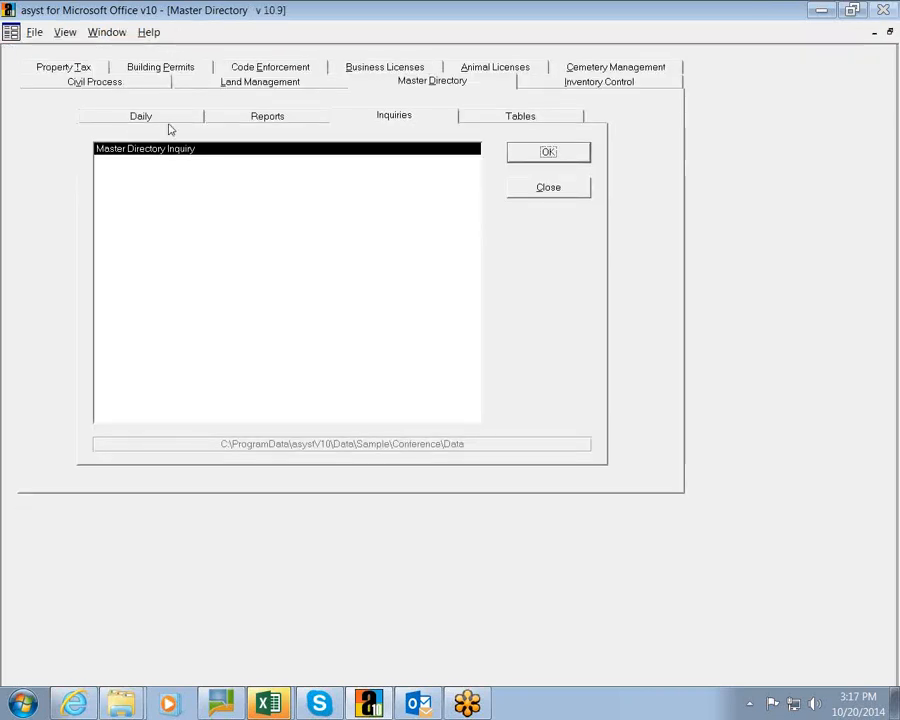
Open the Land Management Parcel Inquiry, search all parcels, and load parcel CENTE-417.
click(276, 84)
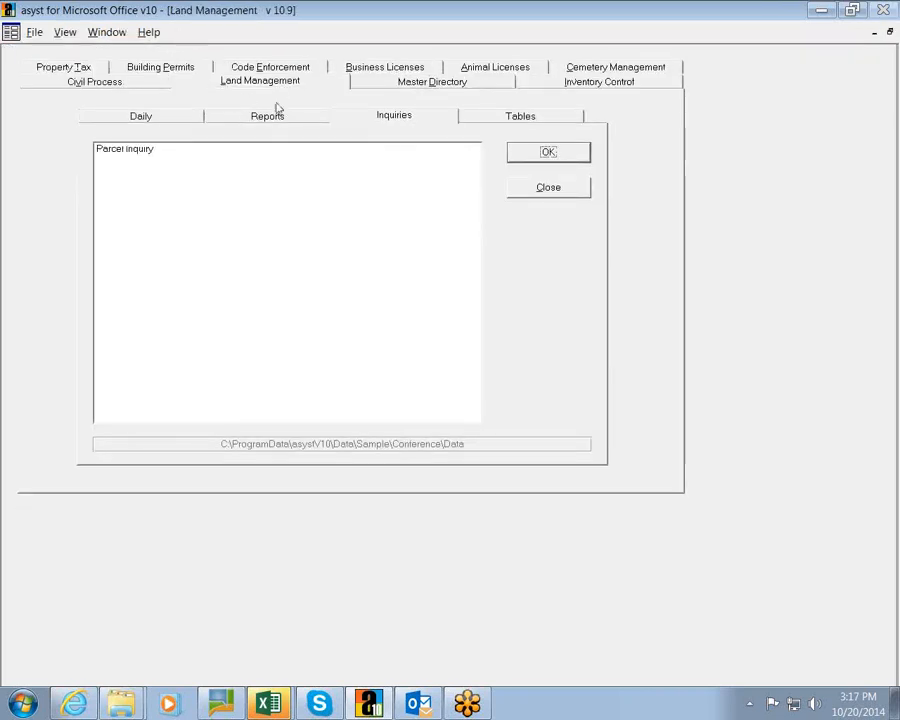
double_click(156, 151)
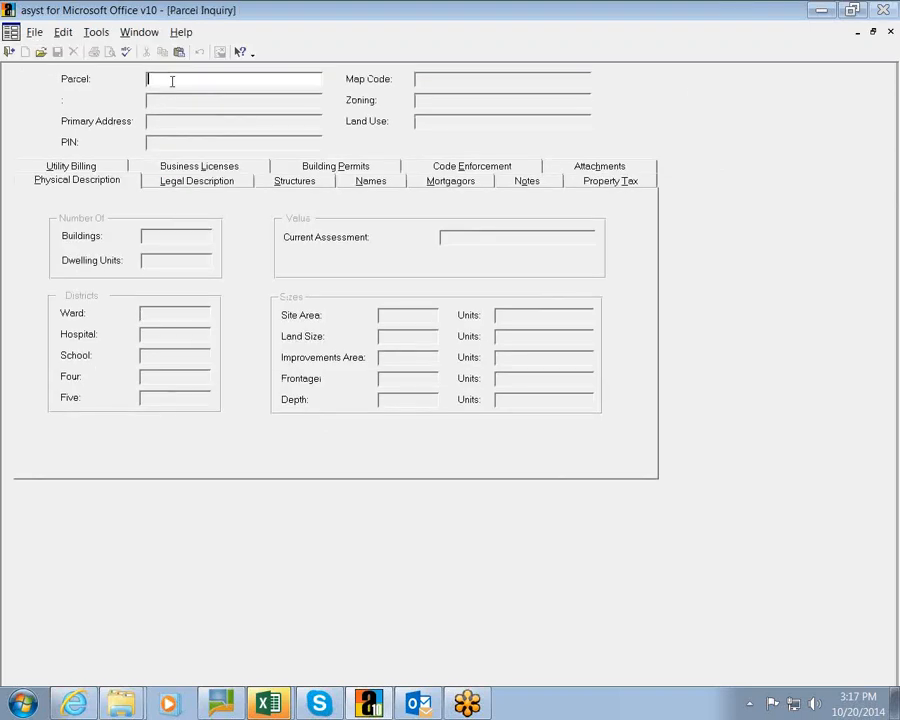
double_click(172, 82)
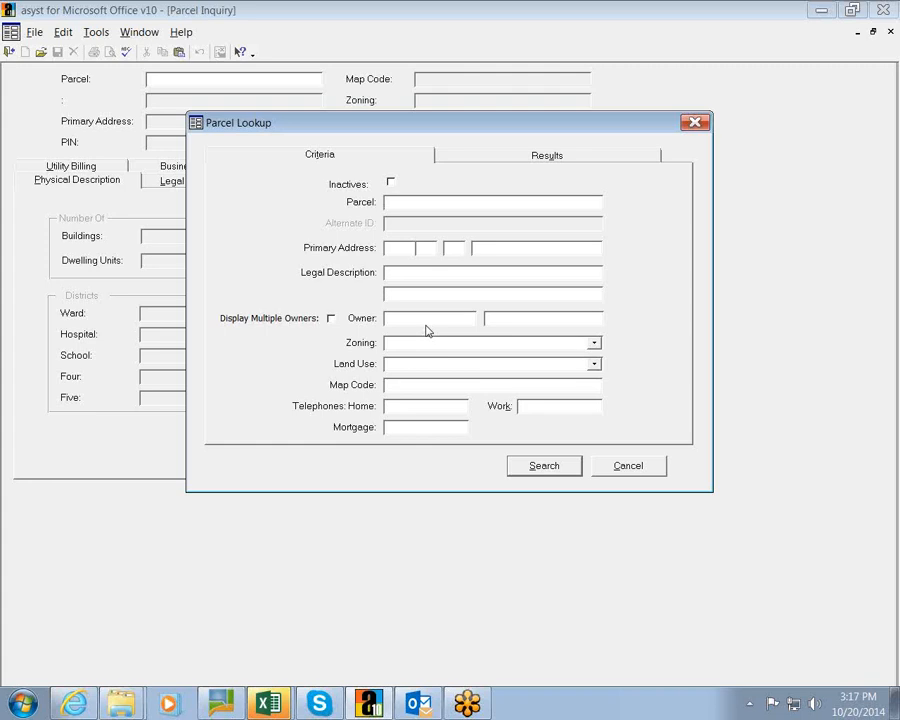
click(537, 472)
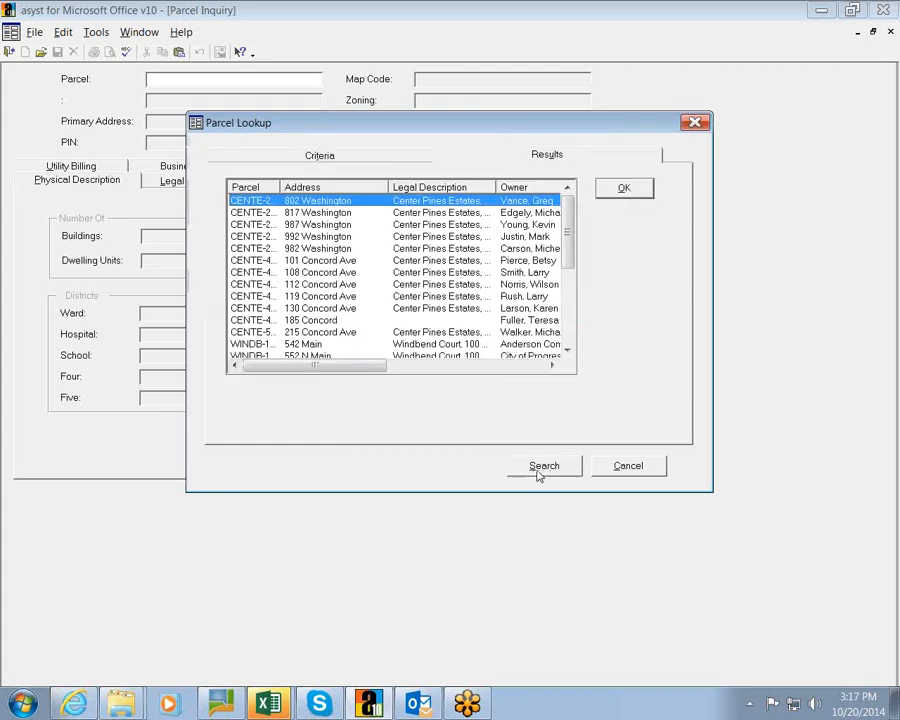
click(440, 272)
click(620, 190)
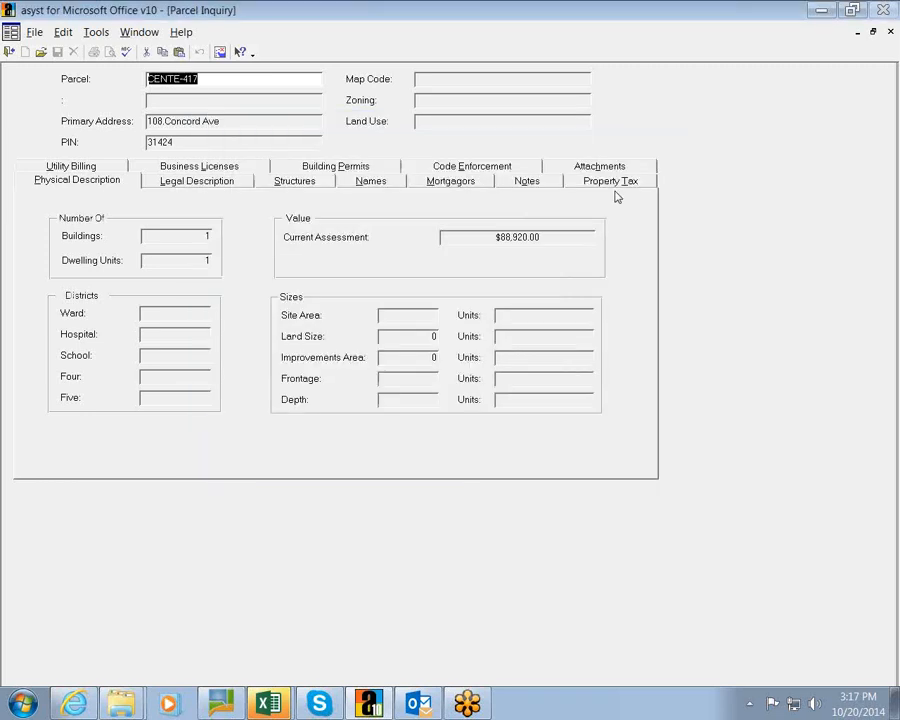
Review the Property Tax, Code Enforcement, Building Permits and Business Licenses information for parcel CENTE-417.
click(611, 189)
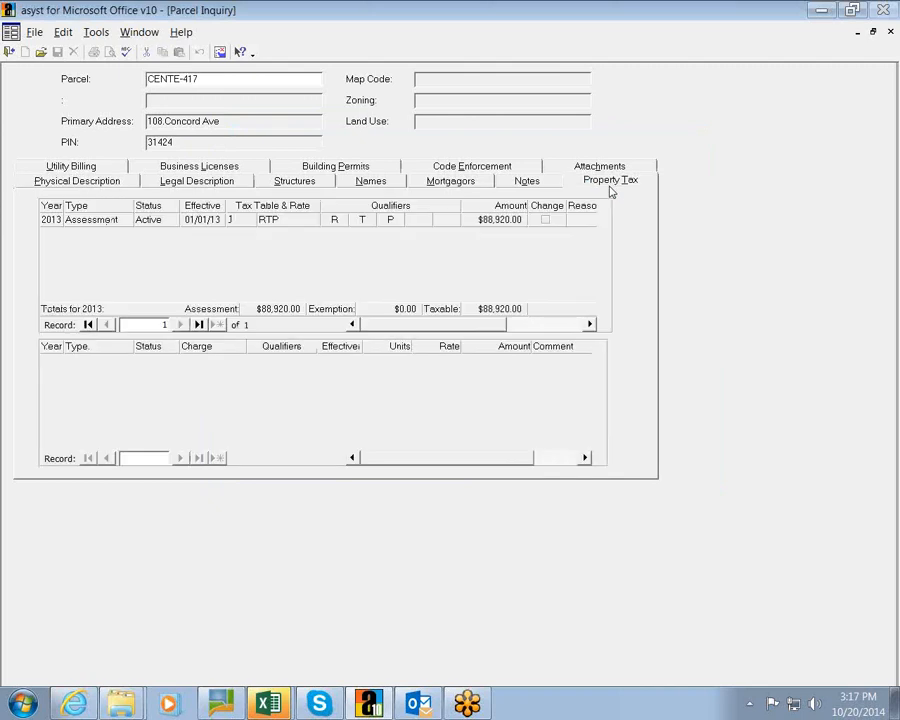
click(460, 168)
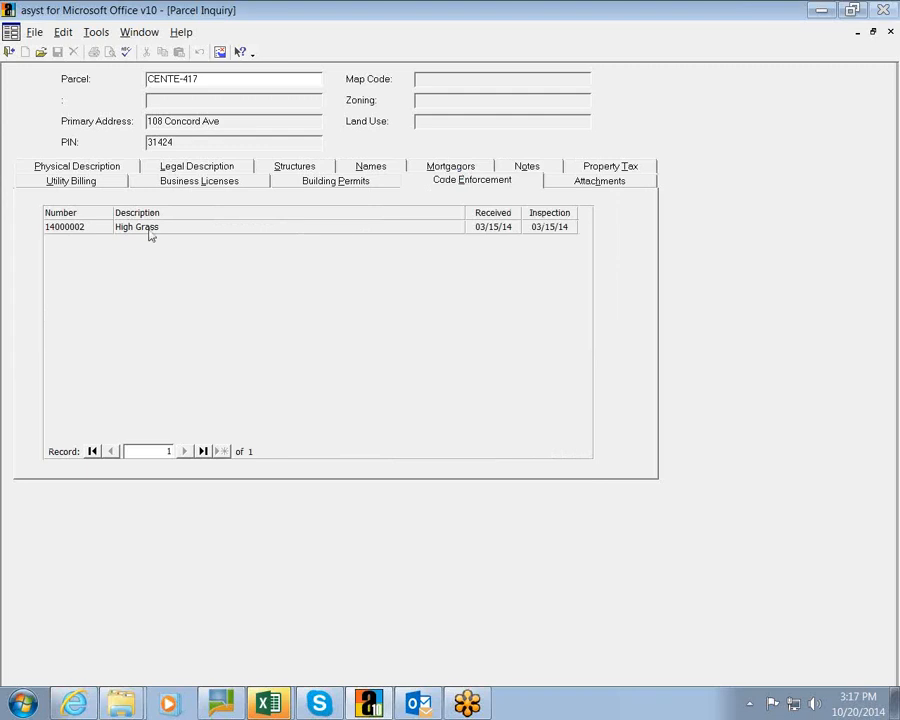
click(300, 182)
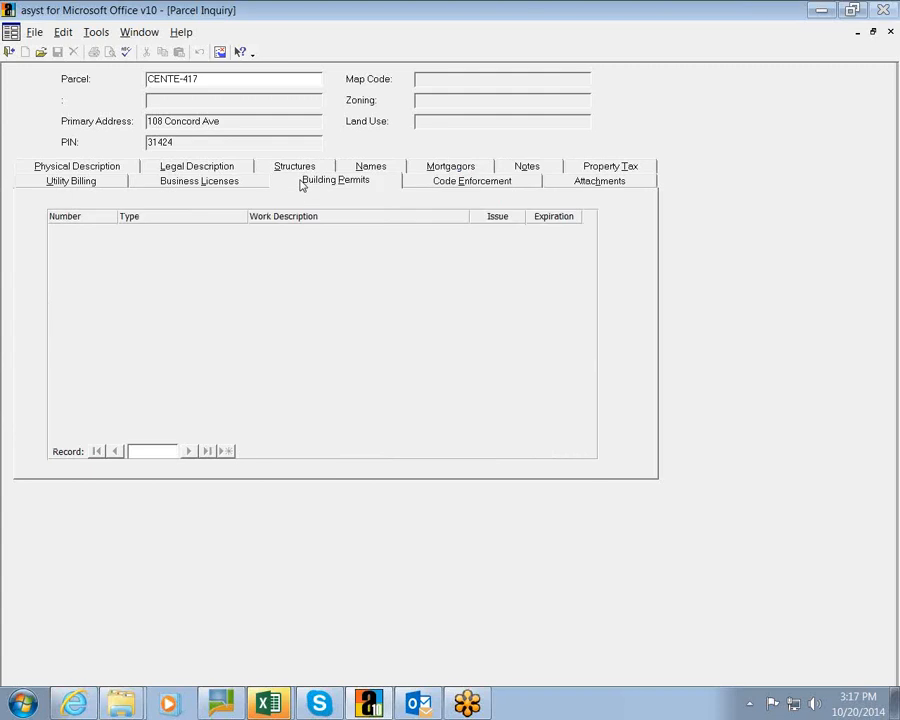
click(242, 186)
View the first Utility Billing account linked to parcel CENTE-417, and close both the account and the Parcel Inquiry.
click(112, 184)
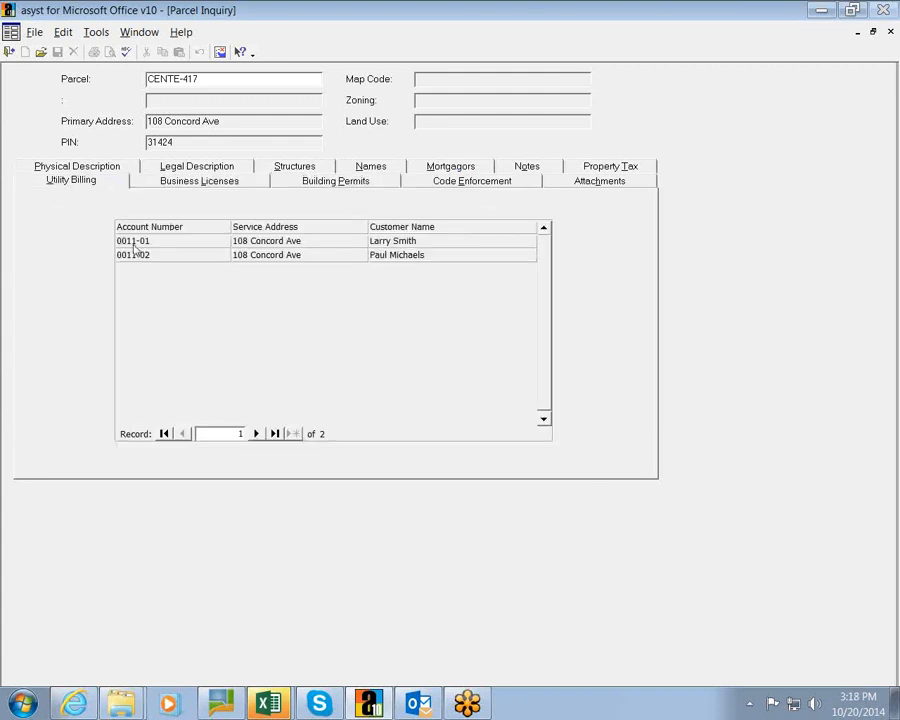
click(133, 241)
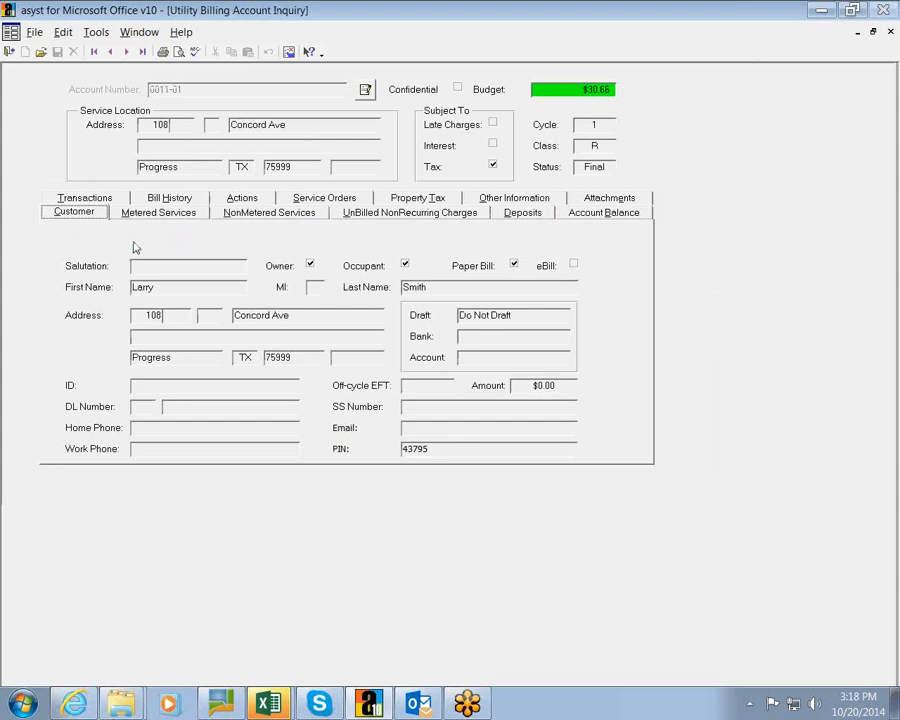
click(8, 51)
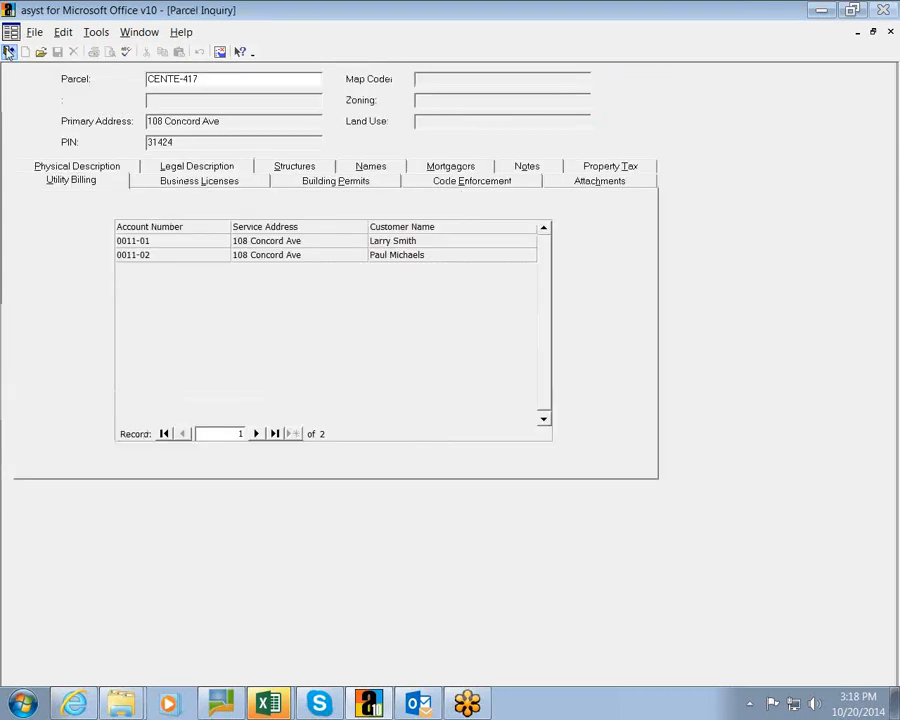
click(8, 51)
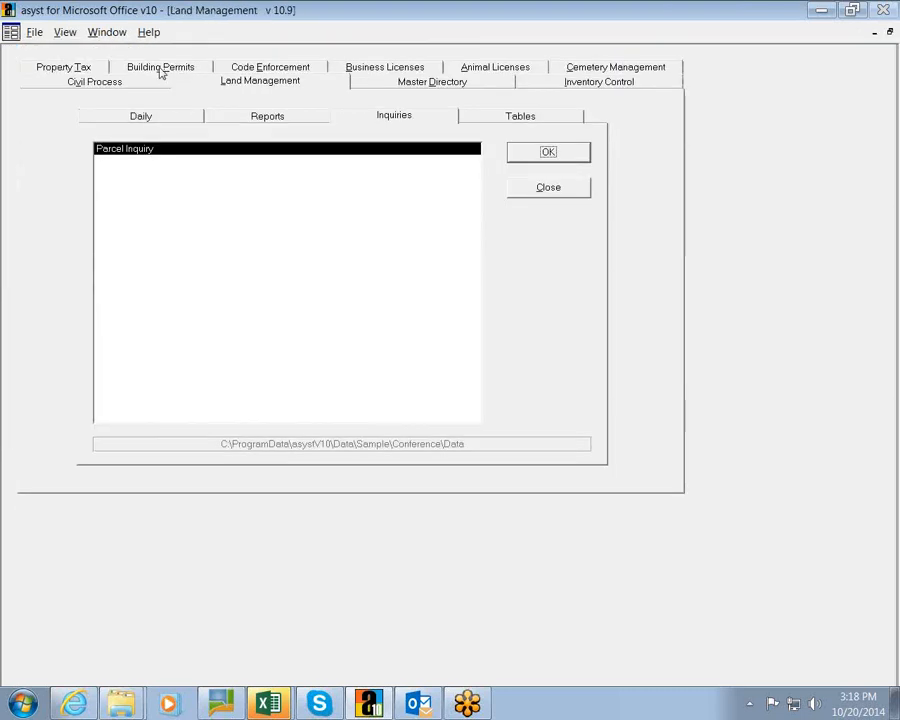
Examine the Daily, Reports, Inquiries and Tables options of the Building Permits module.
click(161, 67)
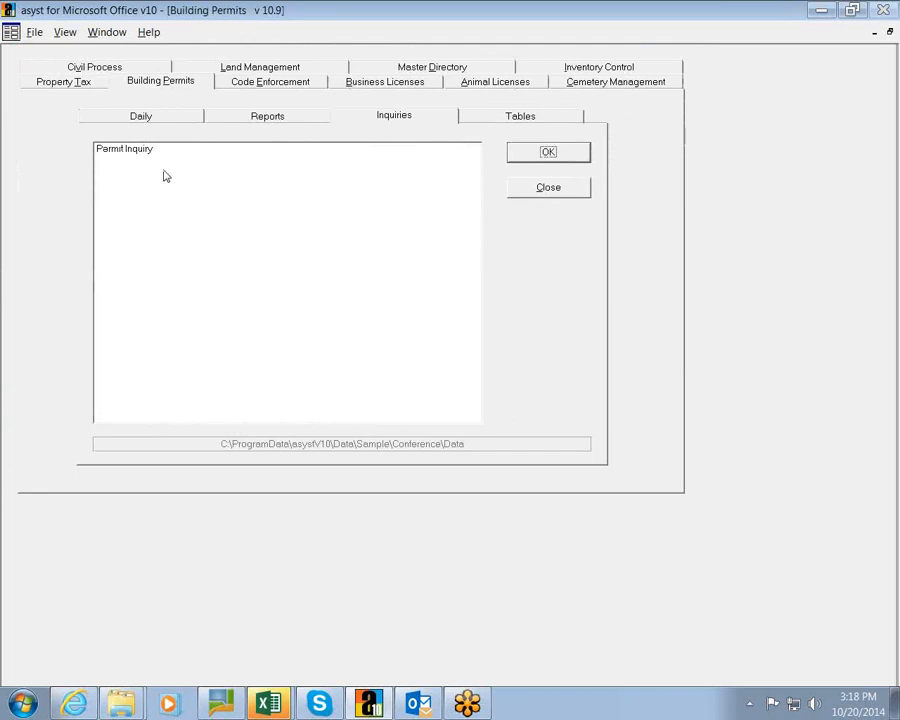
click(178, 125)
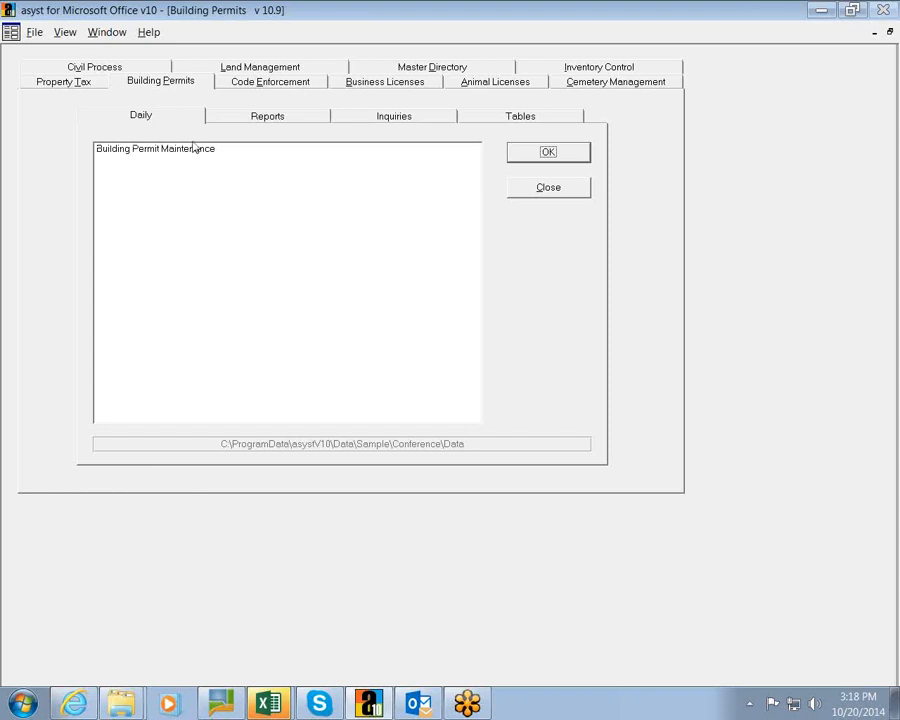
click(222, 123)
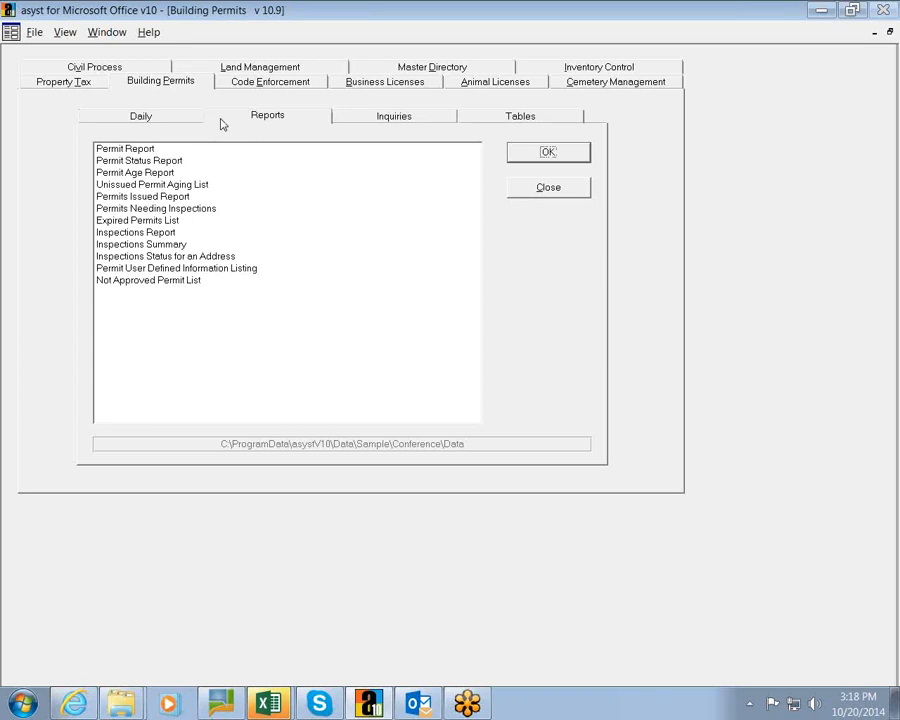
click(350, 117)
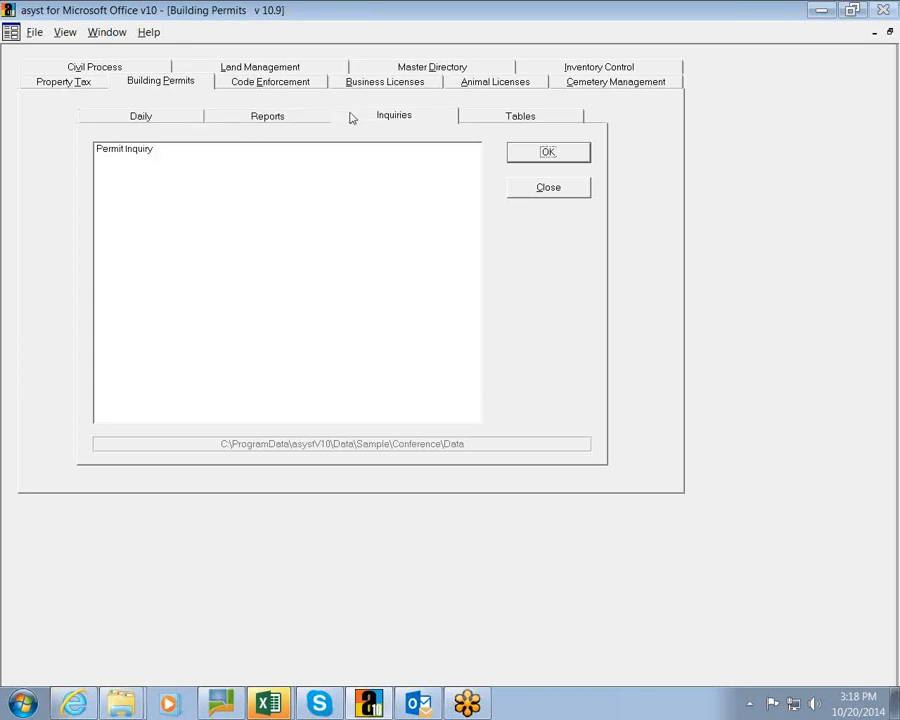
click(464, 120)
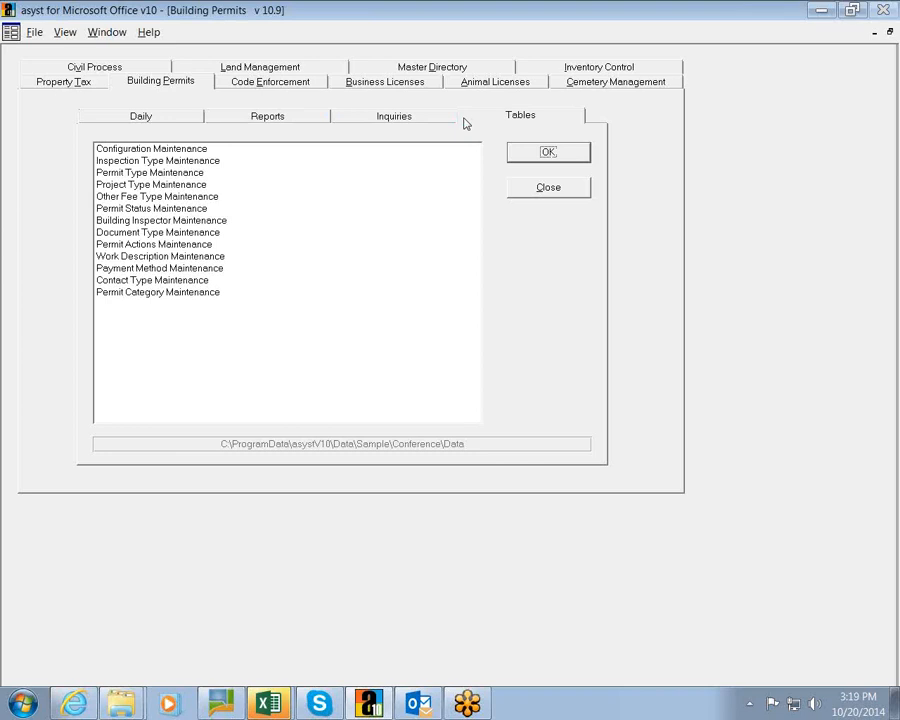
Open Building Permit Maintenance from the daily options and bring up the Permit Lookup.
click(197, 120)
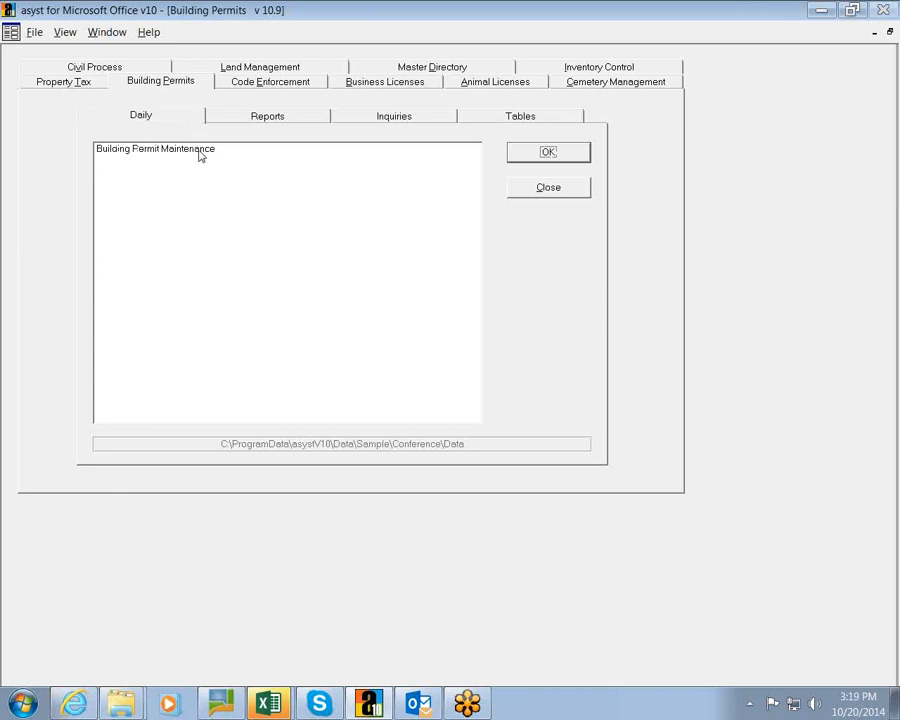
double_click(198, 148)
click(40, 51)
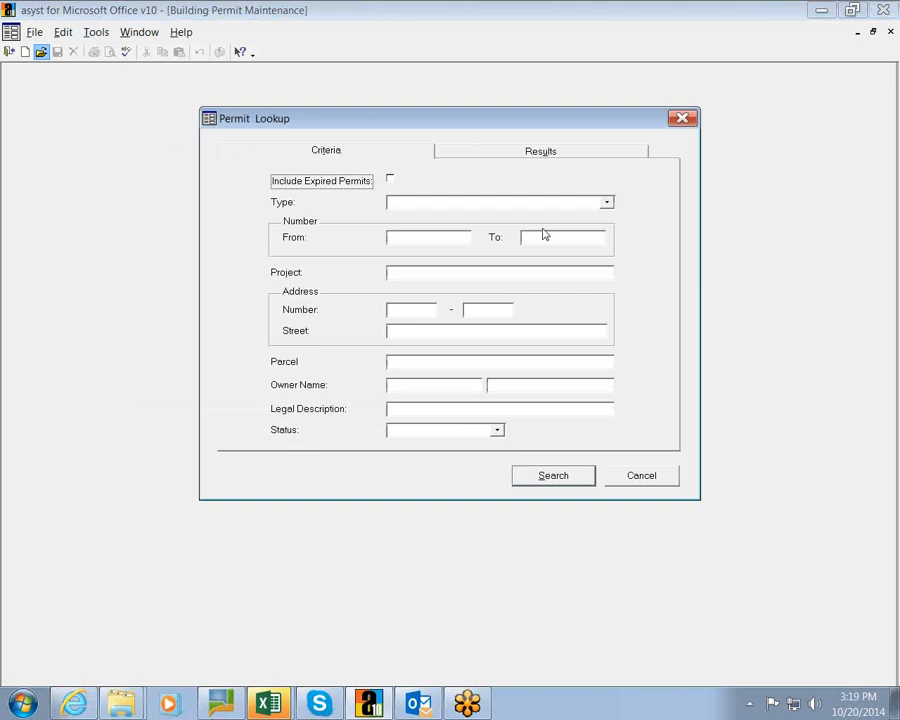
Search for permits of all types and statuses, including expired ones, and load building permit 6000.
click(391, 179)
click(606, 203)
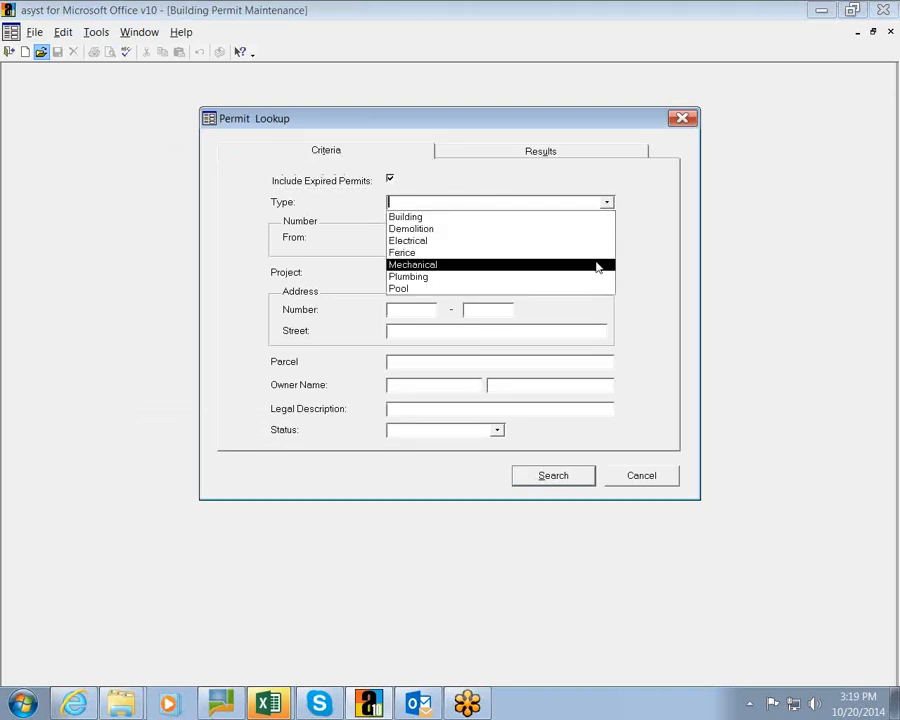
click(606, 202)
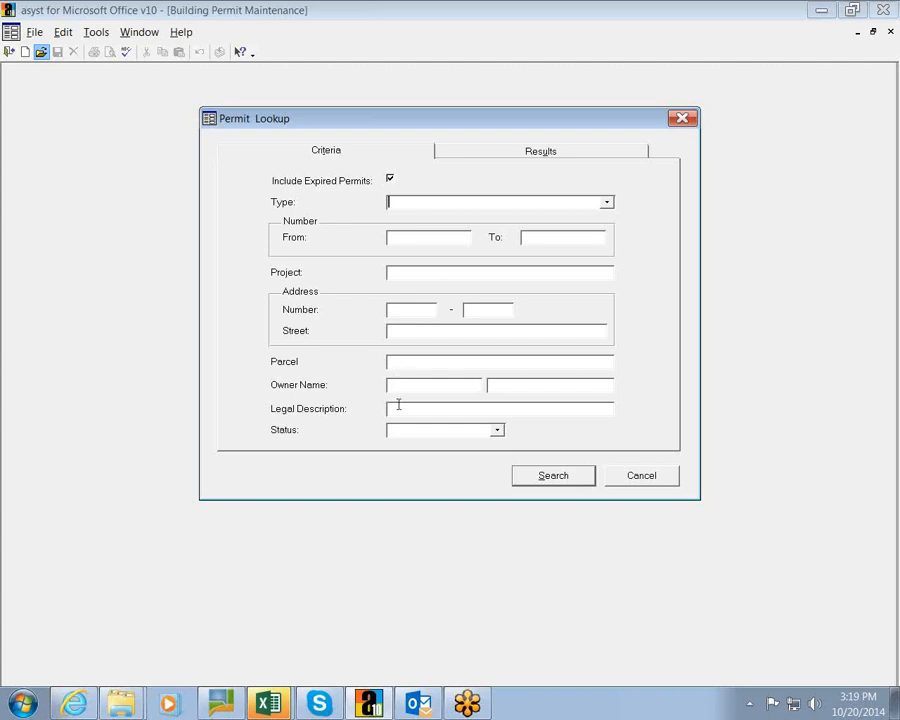
click(496, 429)
click(496, 429)
click(552, 479)
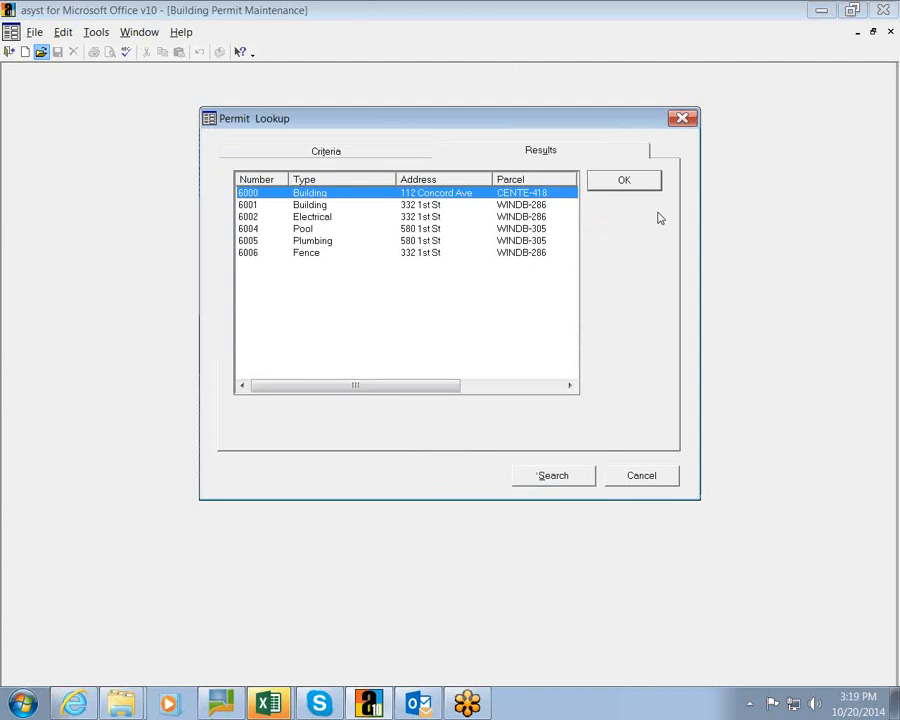
click(648, 184)
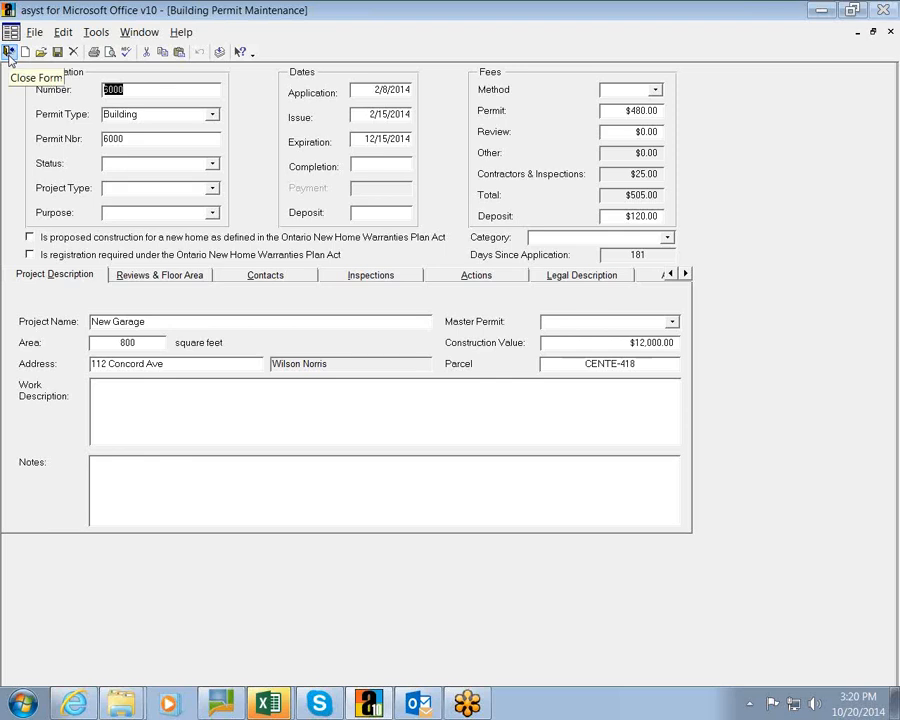
View the Log a HELPLINE Call form for Building Permit Maintenance, and cancel it without submitting.
click(179, 36)
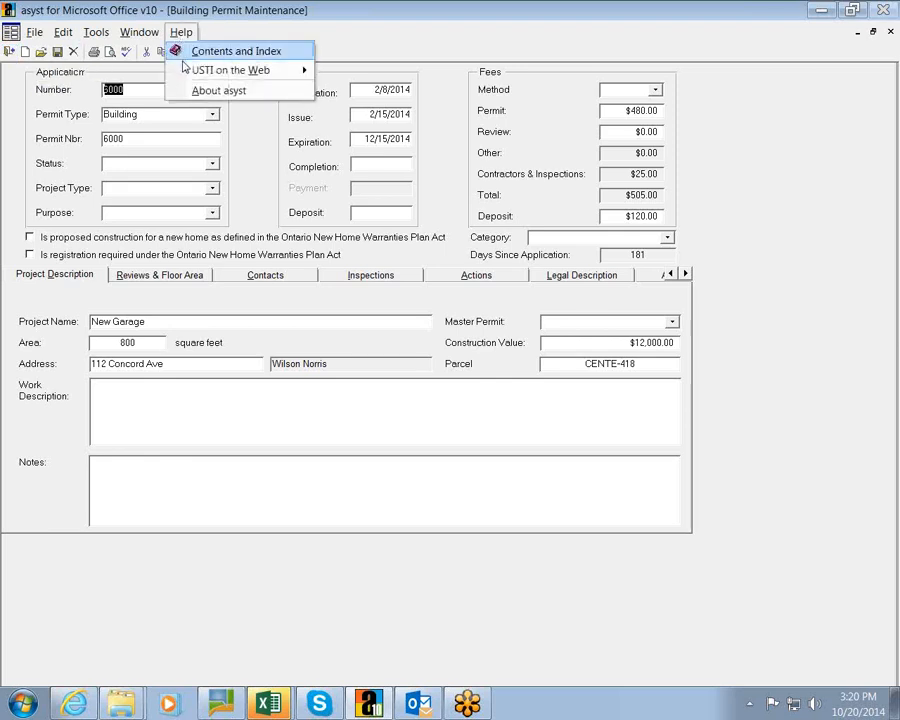
mouse_move(230, 70)
click(333, 75)
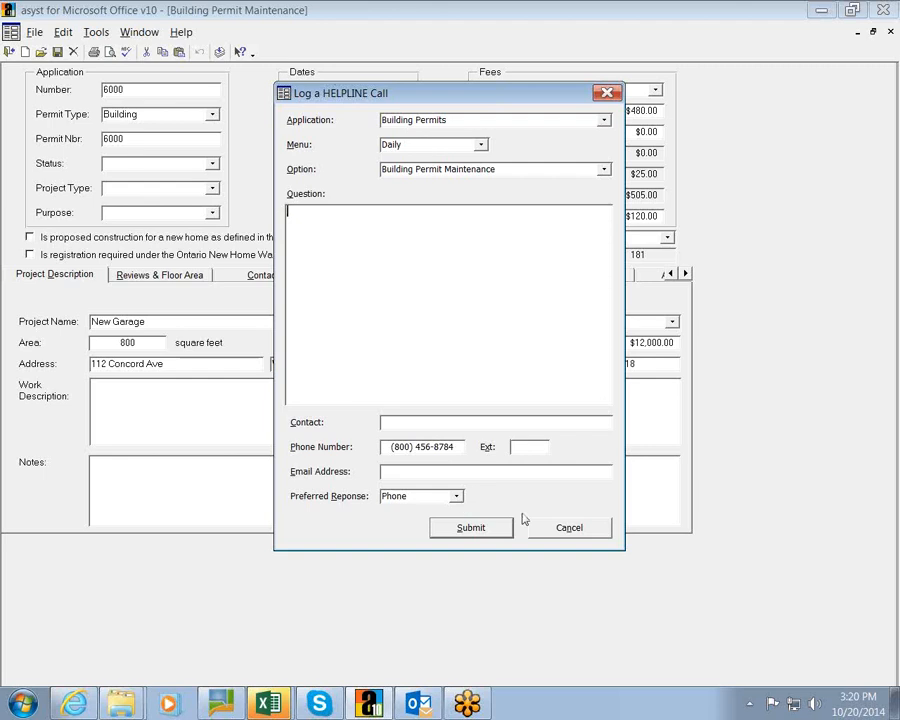
click(571, 536)
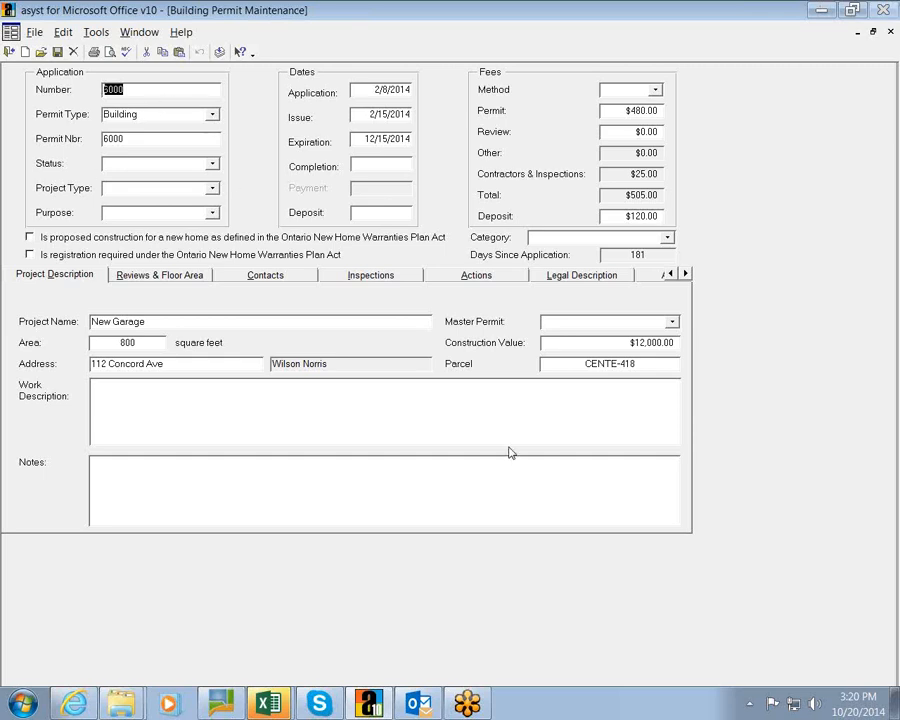
Review the available choices for the permit's Permit Type, Status, Project Type and Purpose without changing them.
click(213, 116)
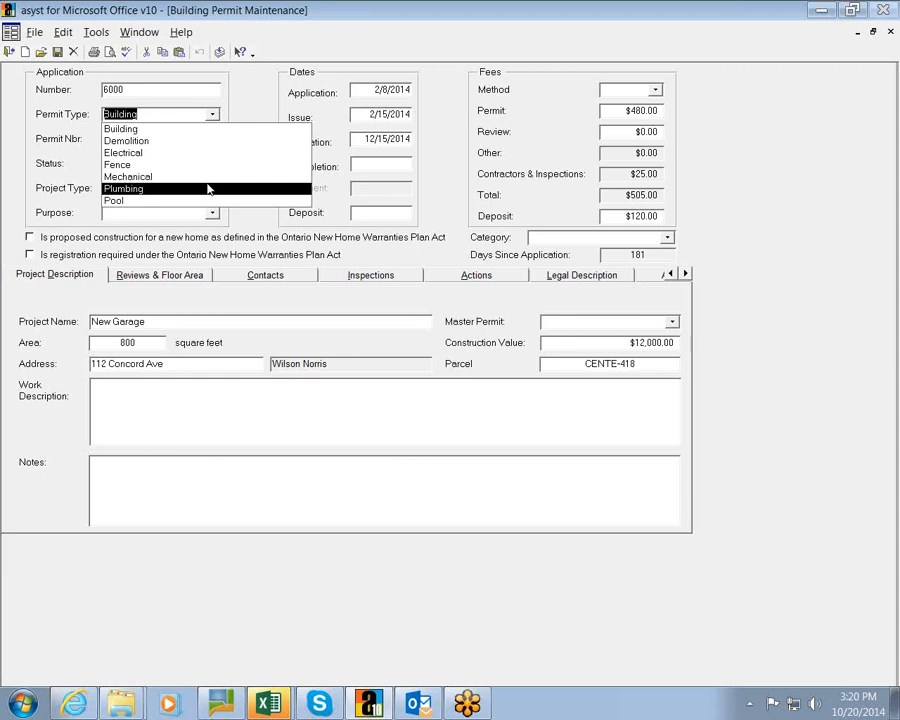
click(256, 101)
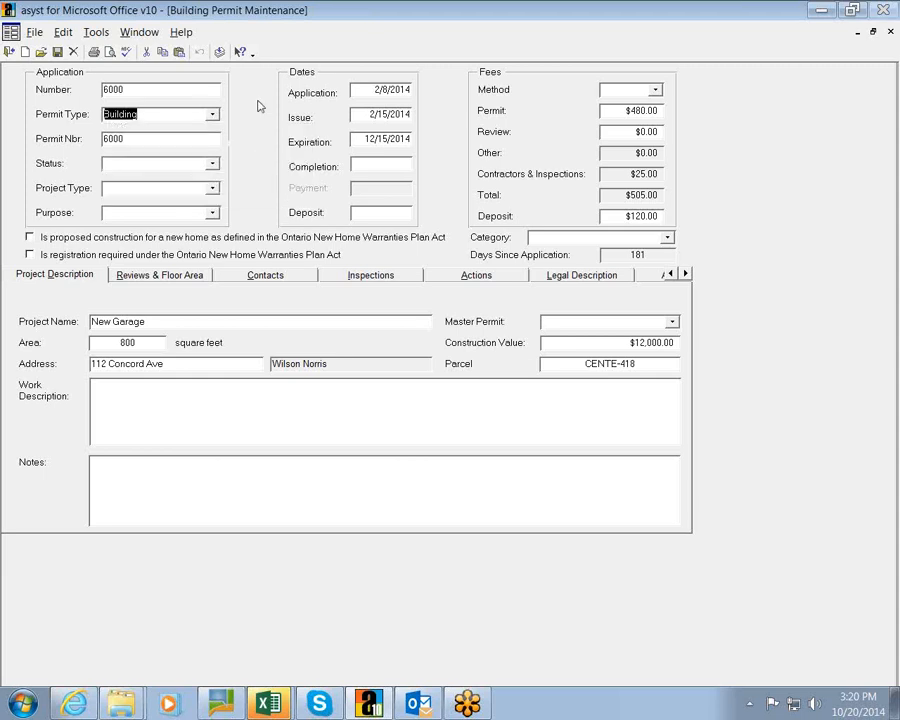
click(213, 166)
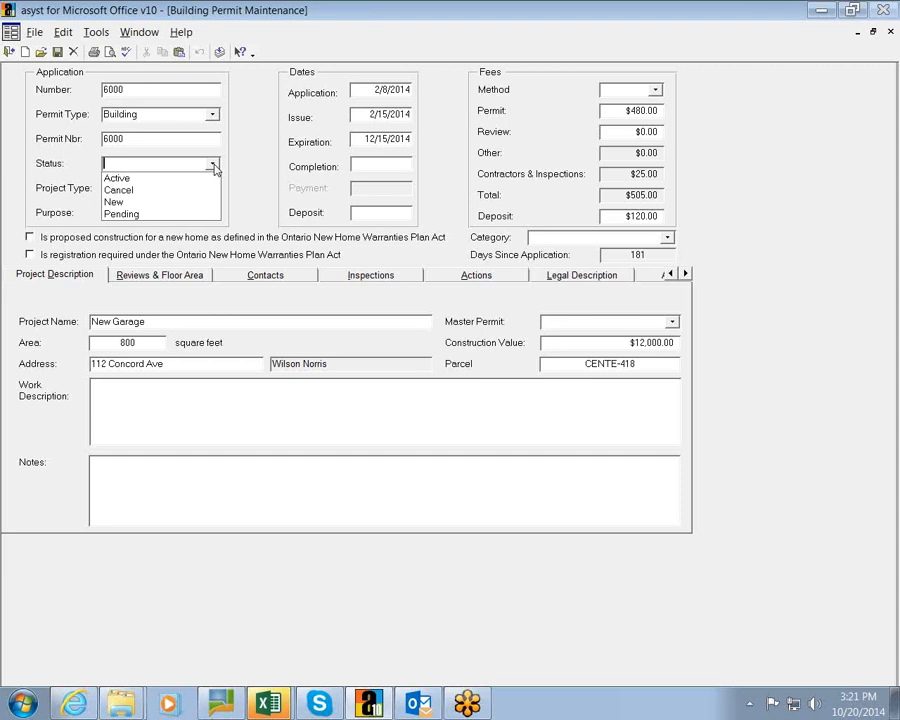
click(260, 165)
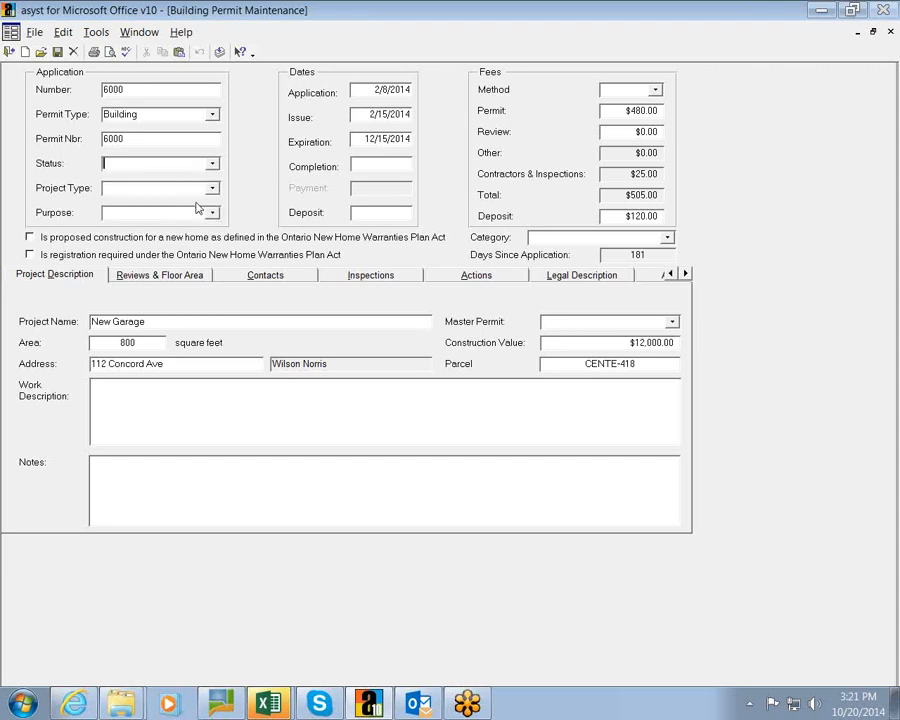
click(213, 190)
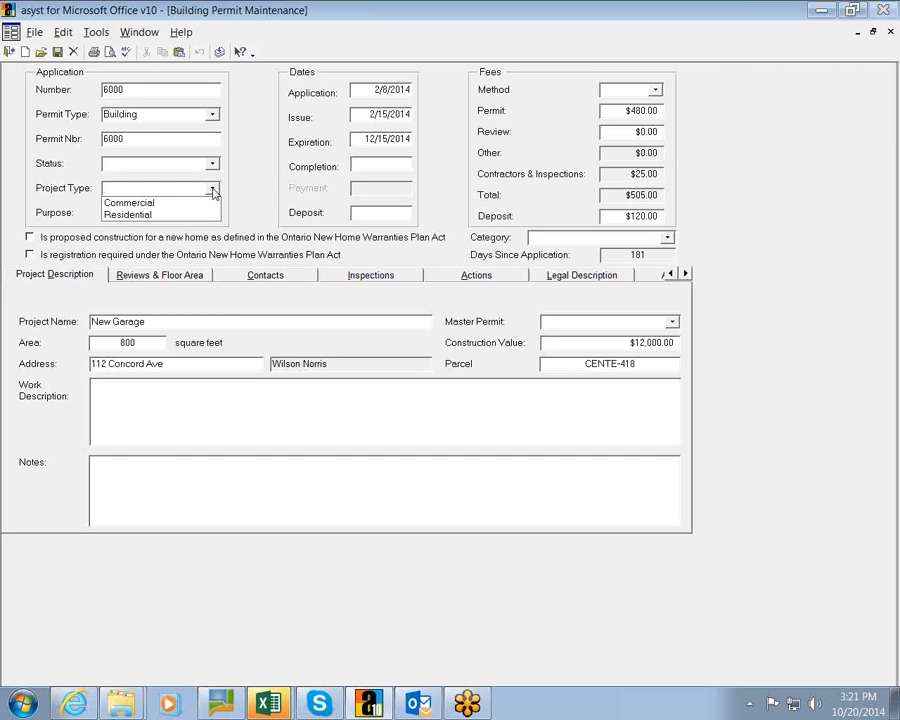
click(213, 190)
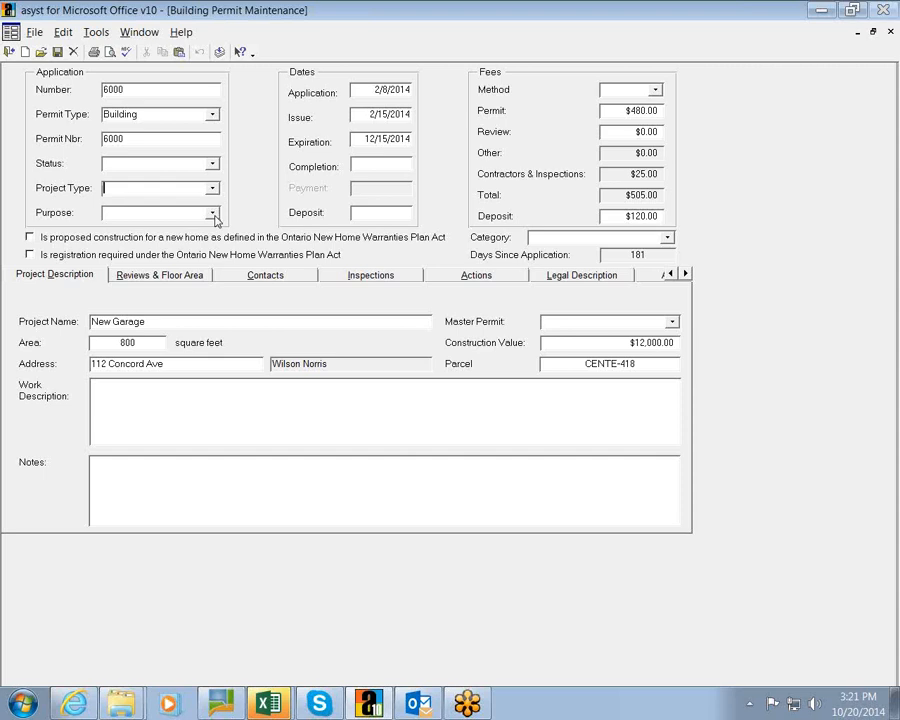
click(214, 216)
click(254, 187)
View the permit's Reviews & Floor Area information, and open and cancel the Zoom window for the New Construction floor area.
click(192, 284)
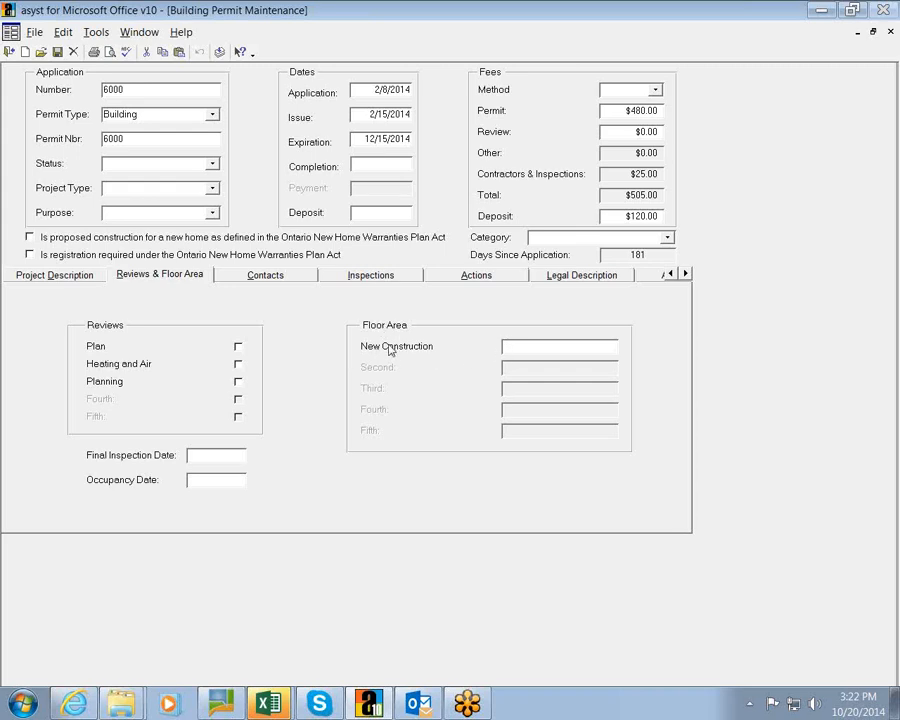
click(509, 346)
key(shift+F2)
click(645, 240)
Review the permit's Contacts and Inspections, and open and cancel the Zoom window for the initial inspection's notes.
click(238, 281)
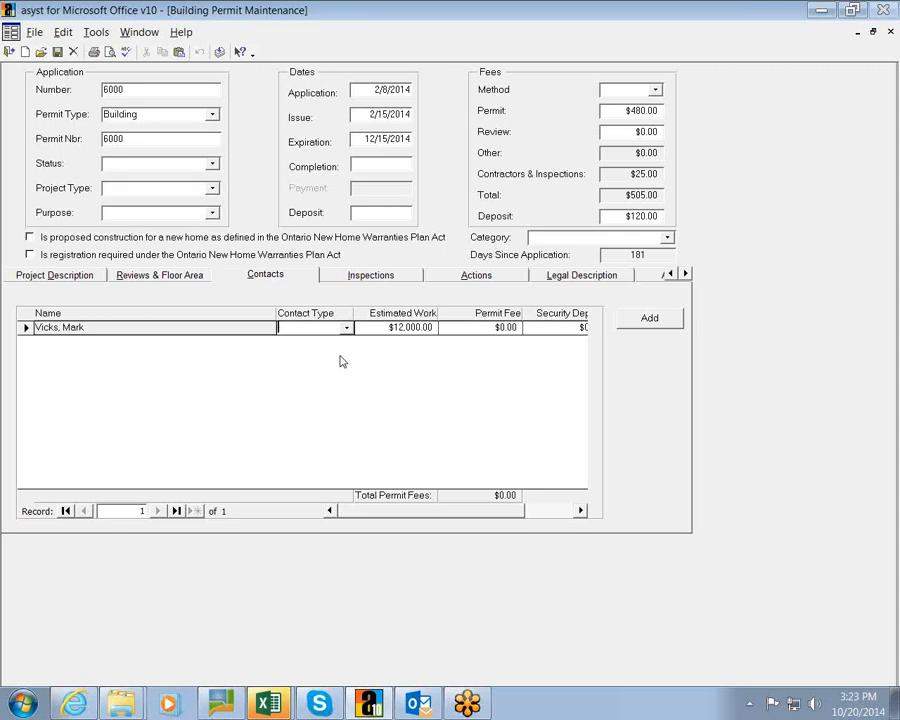
click(355, 275)
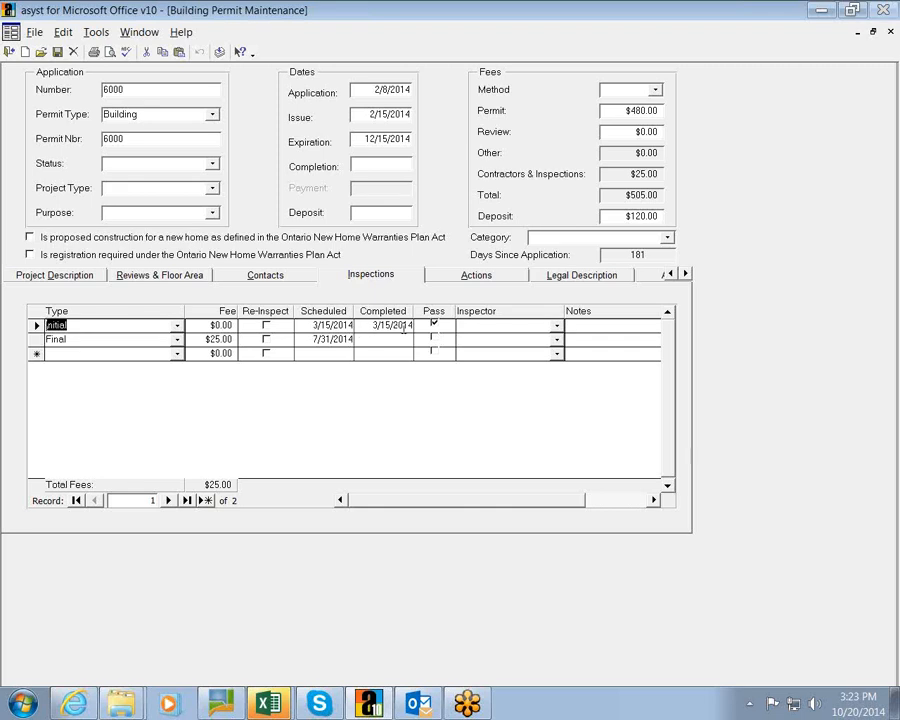
click(565, 326)
key(shift+F2)
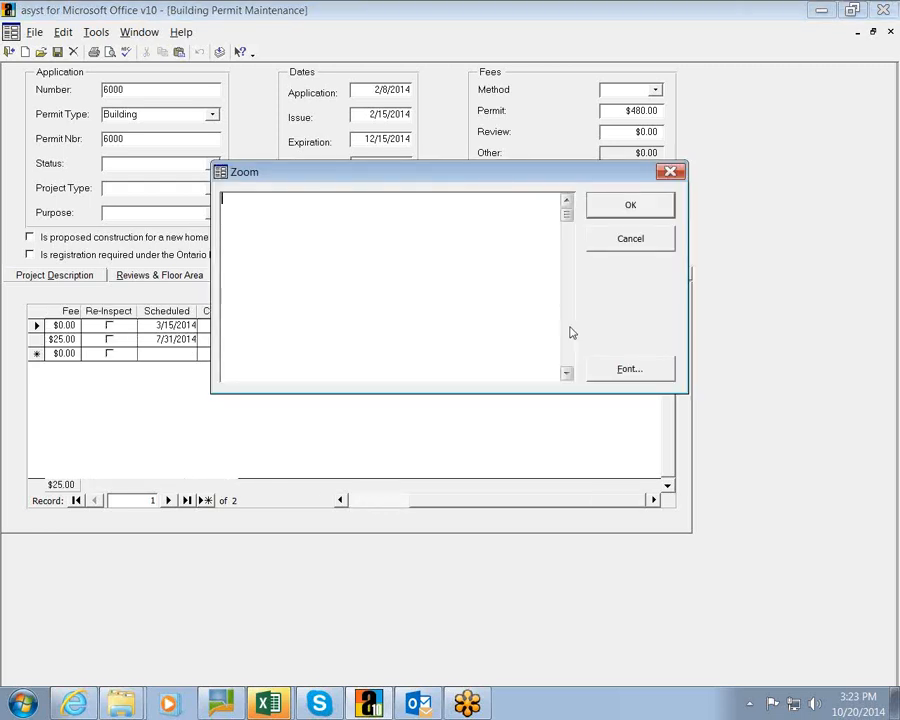
click(631, 244)
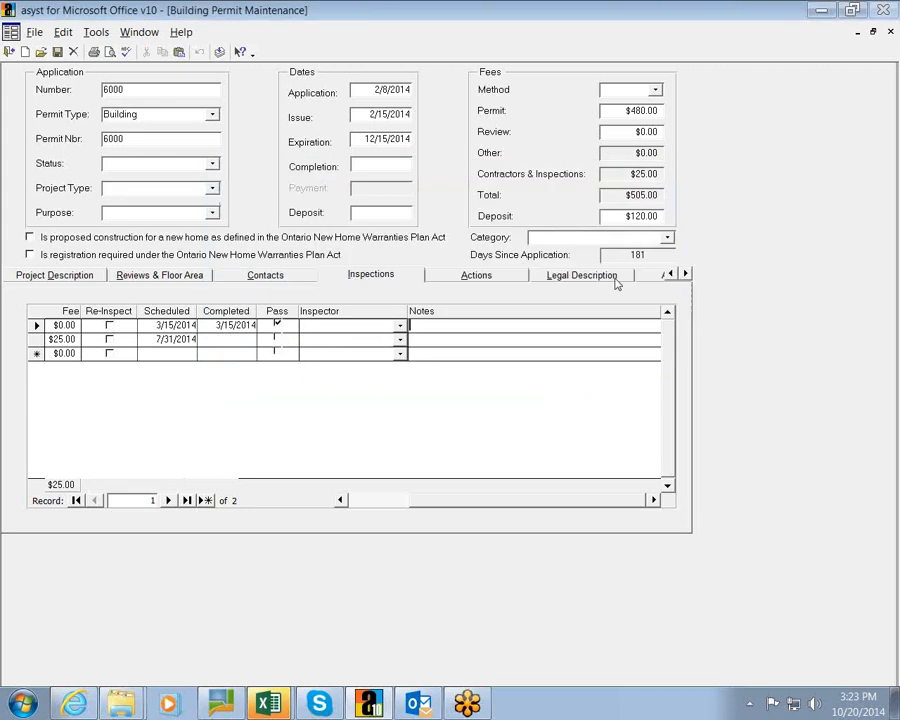
View the permit's Actions and the available action types without choosing one.
click(463, 278)
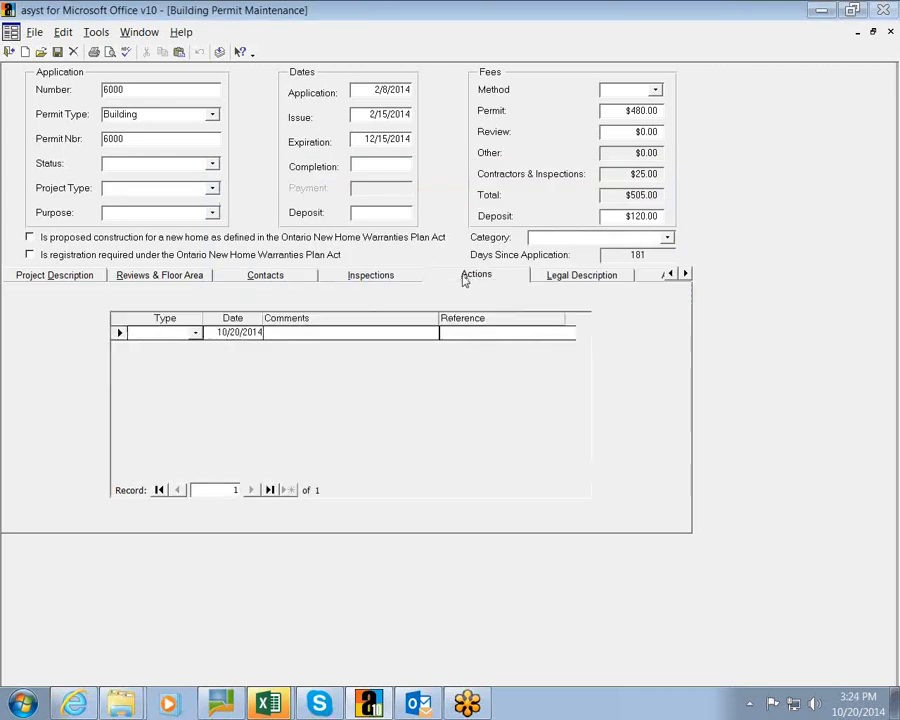
click(195, 335)
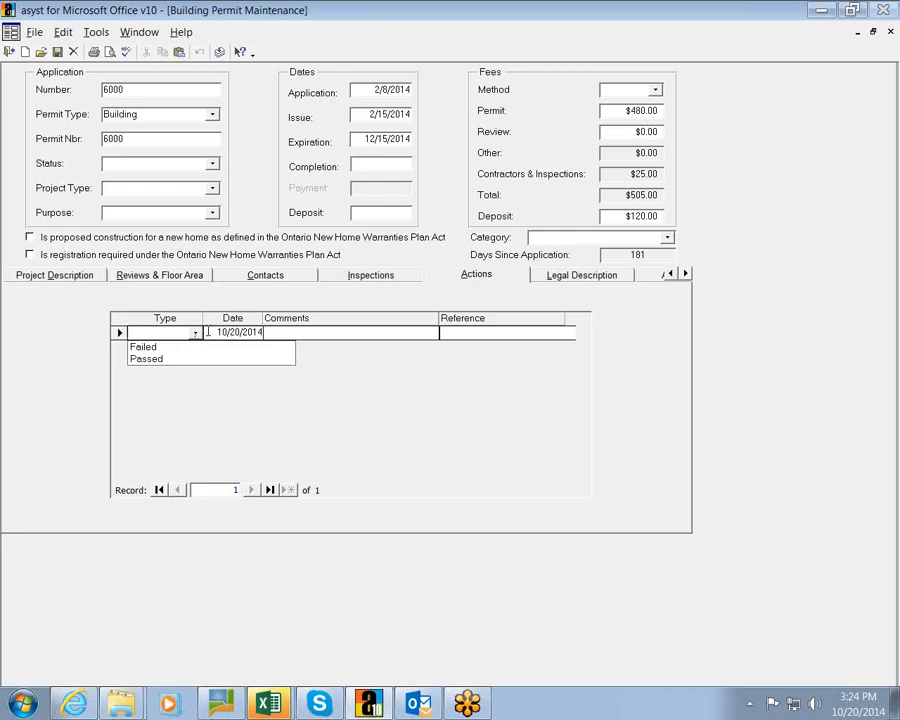
click(276, 331)
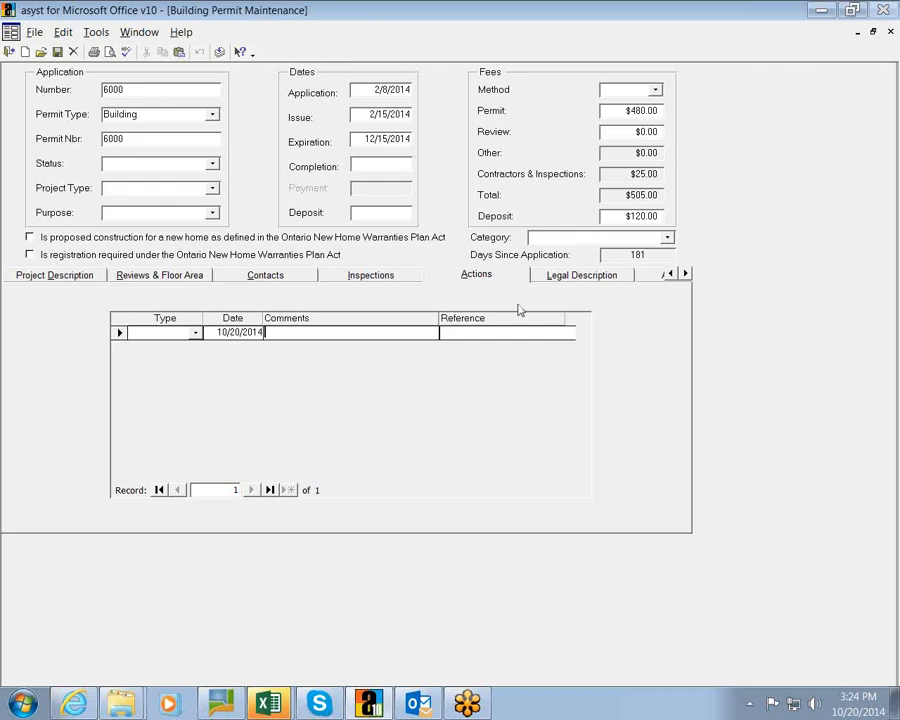
Review the permit's Legal Description, Attachments and Accounts Receivable information, opening and cancelling the Document Attachment form along the way.
click(588, 279)
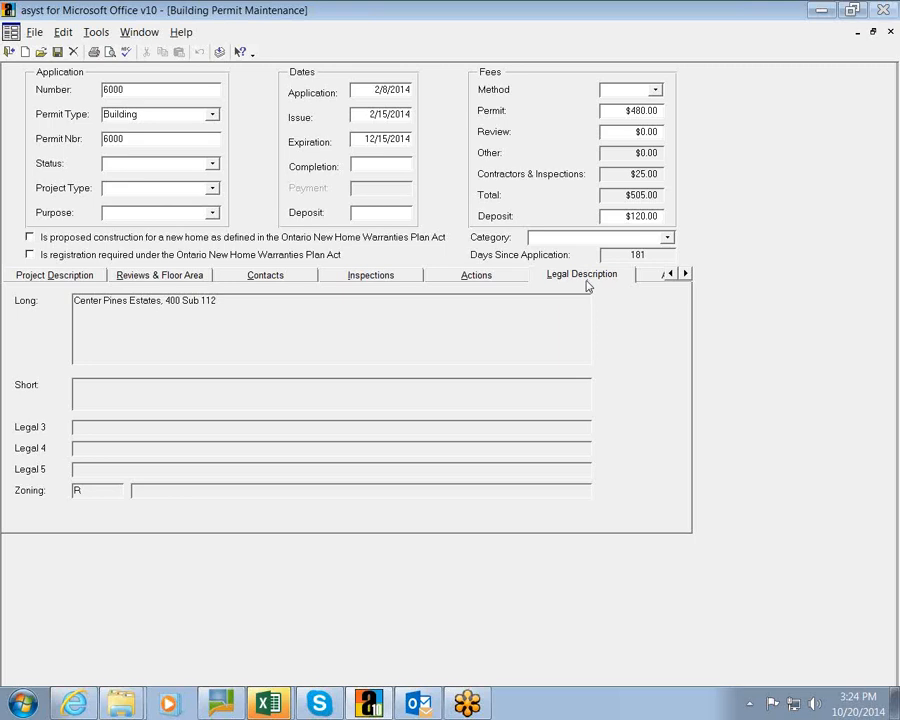
click(647, 276)
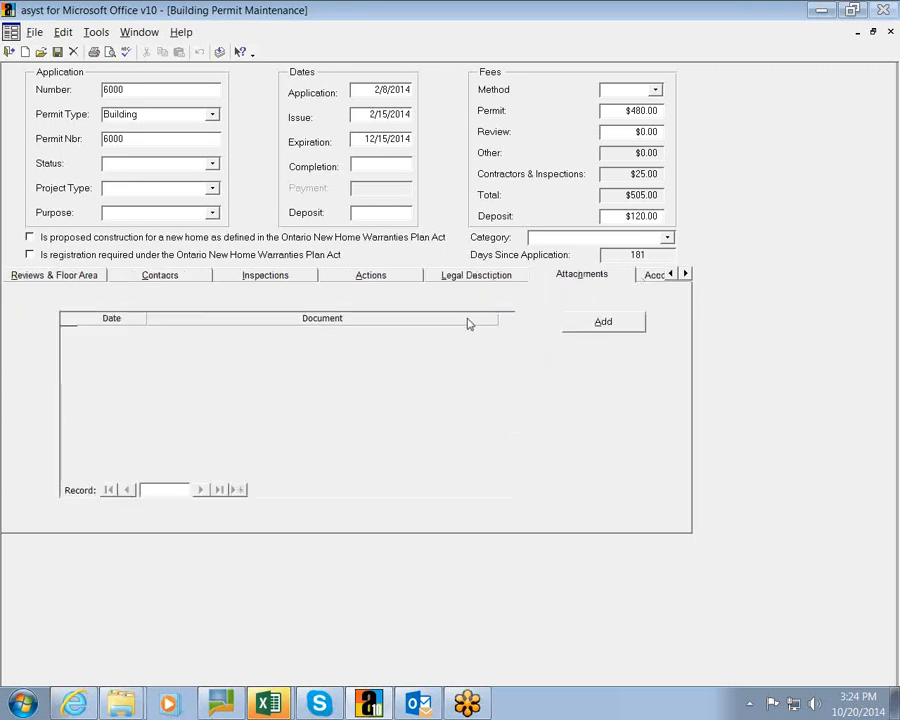
click(592, 331)
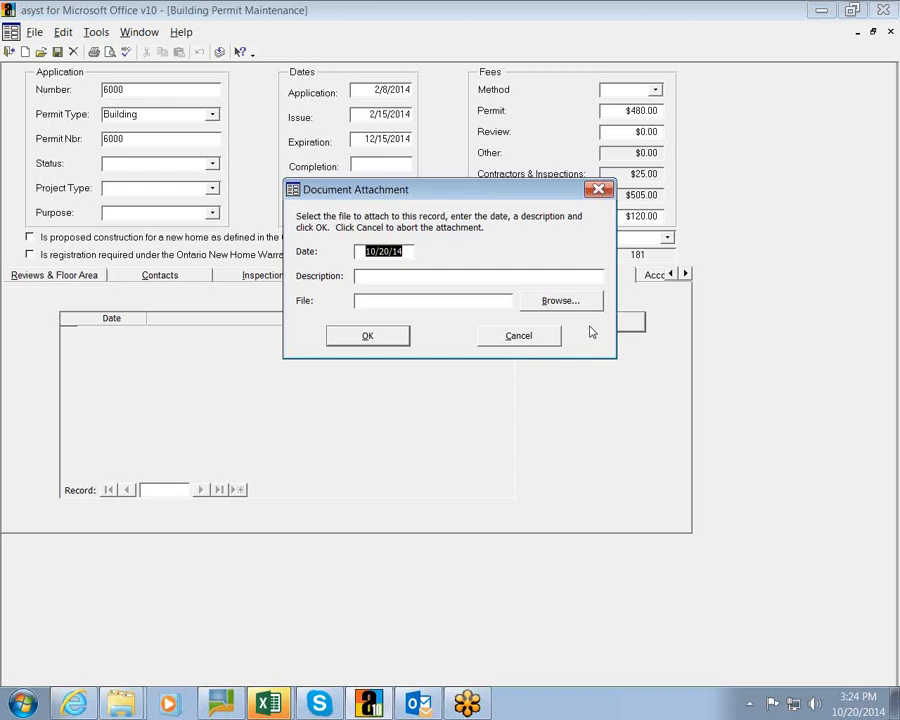
click(530, 335)
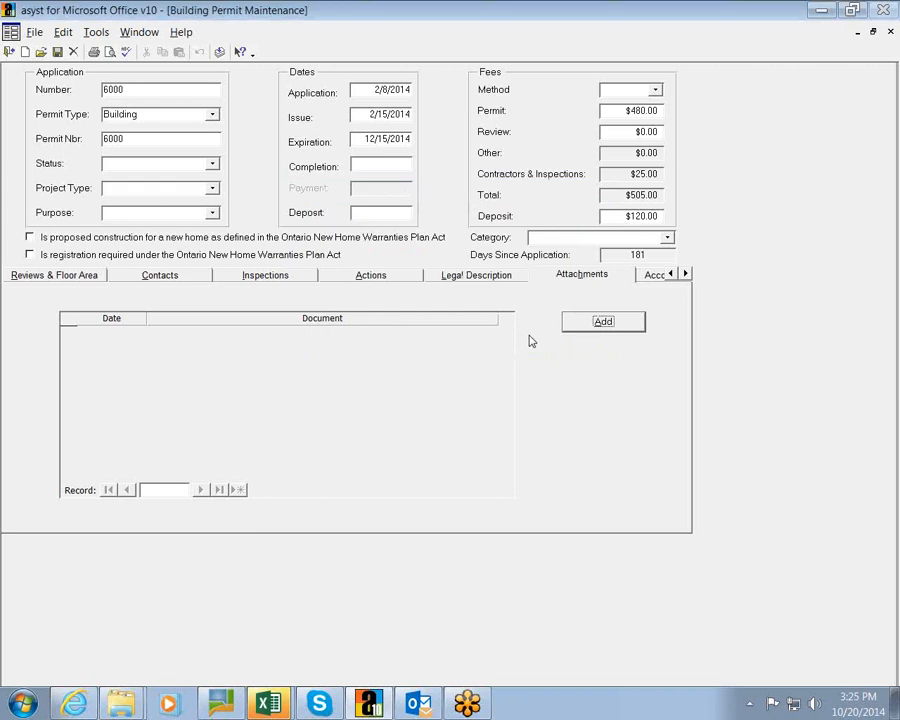
click(655, 274)
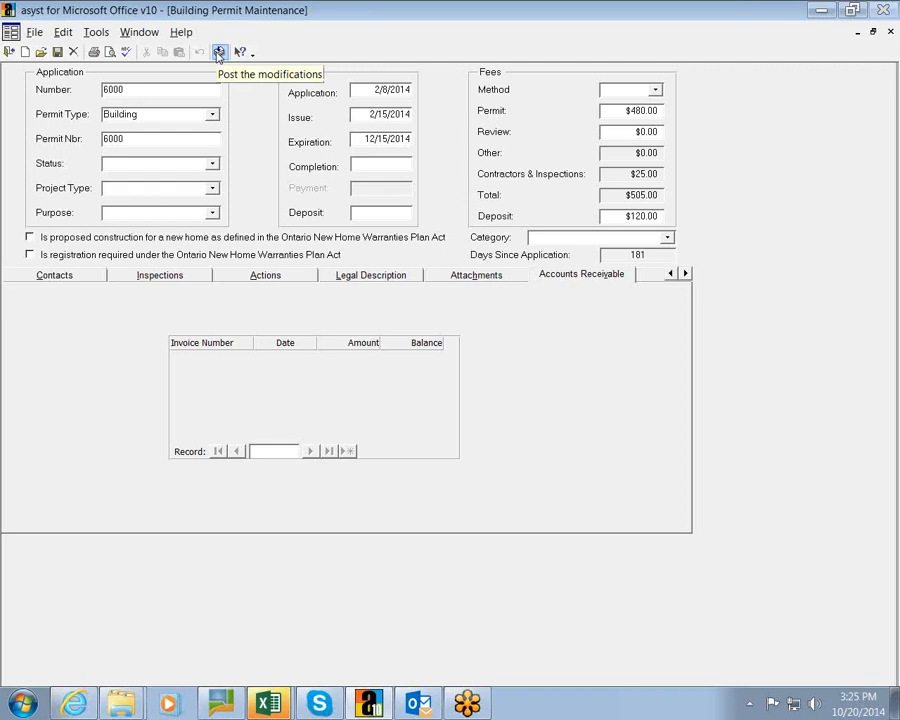
Return to the permit's Contacts, examine the Documents option for printing, and cancel without printing.
click(104, 277)
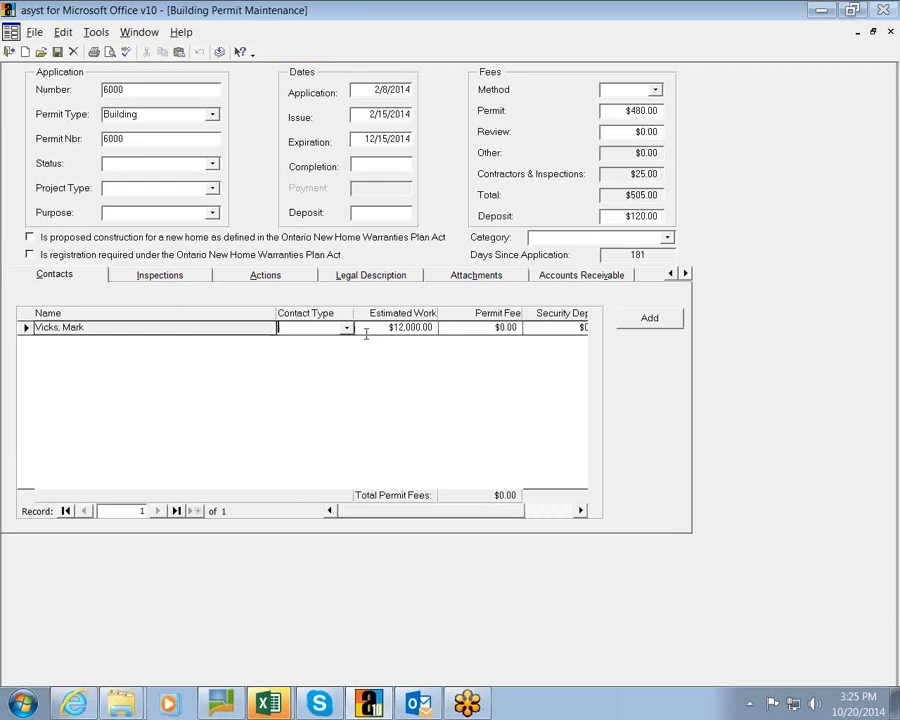
click(94, 51)
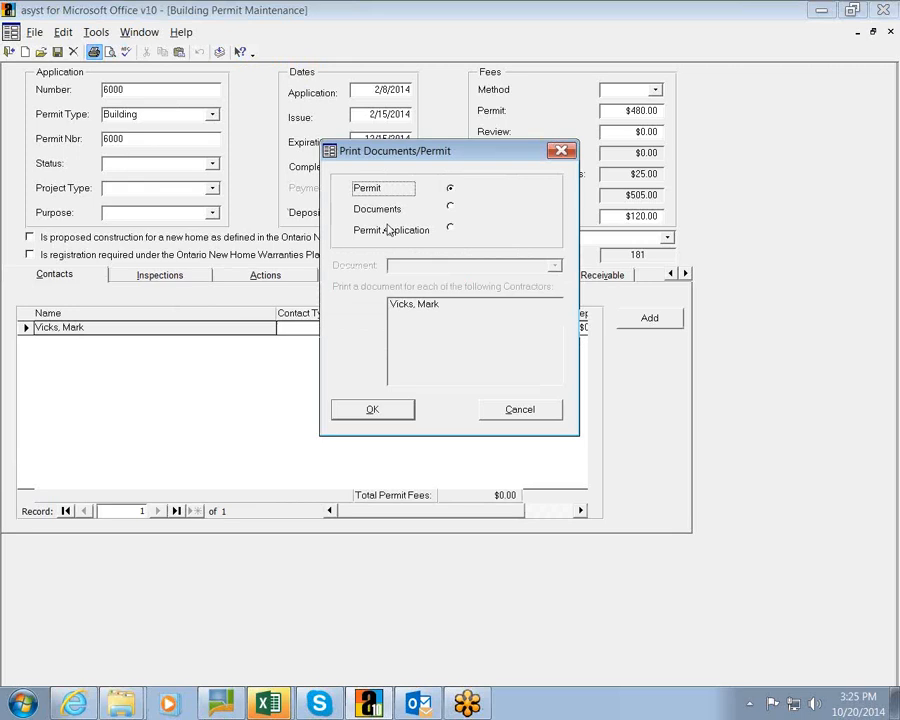
click(452, 208)
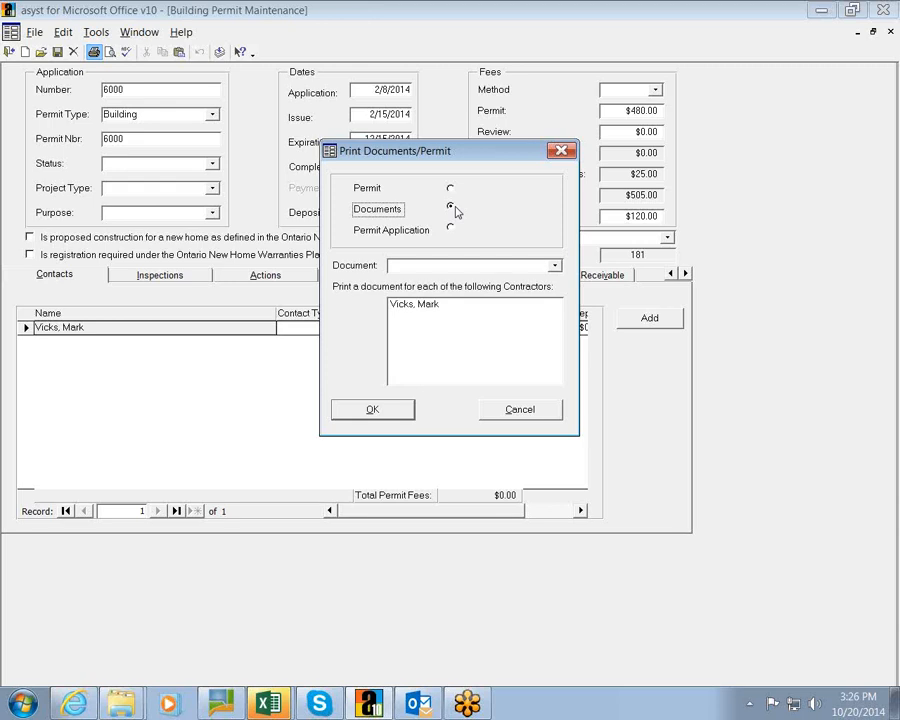
click(535, 415)
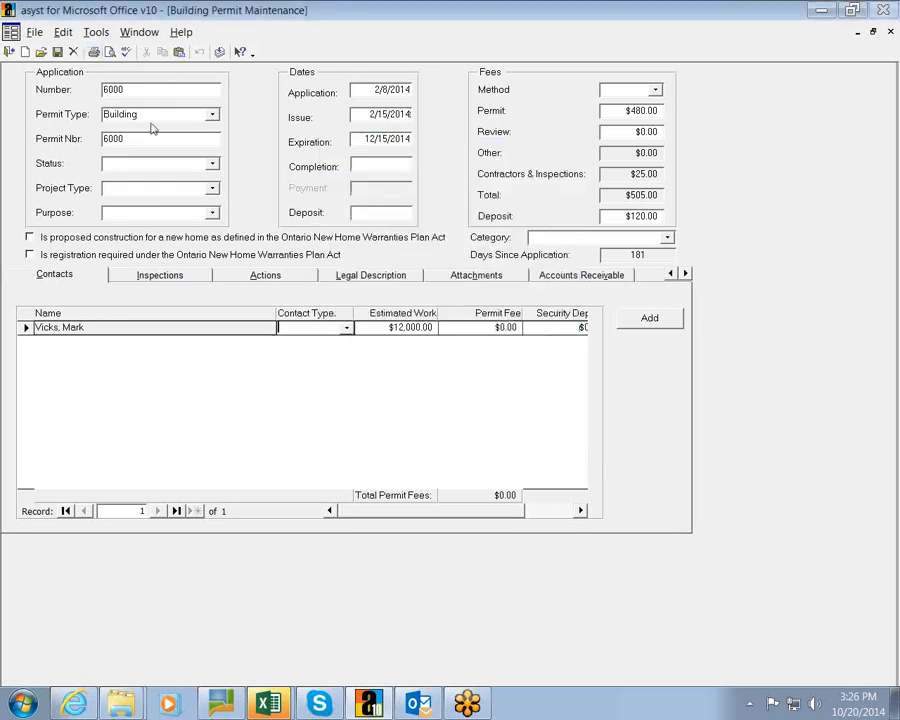
Preview the printed Permit for permit 6000, and close the preview.
click(110, 51)
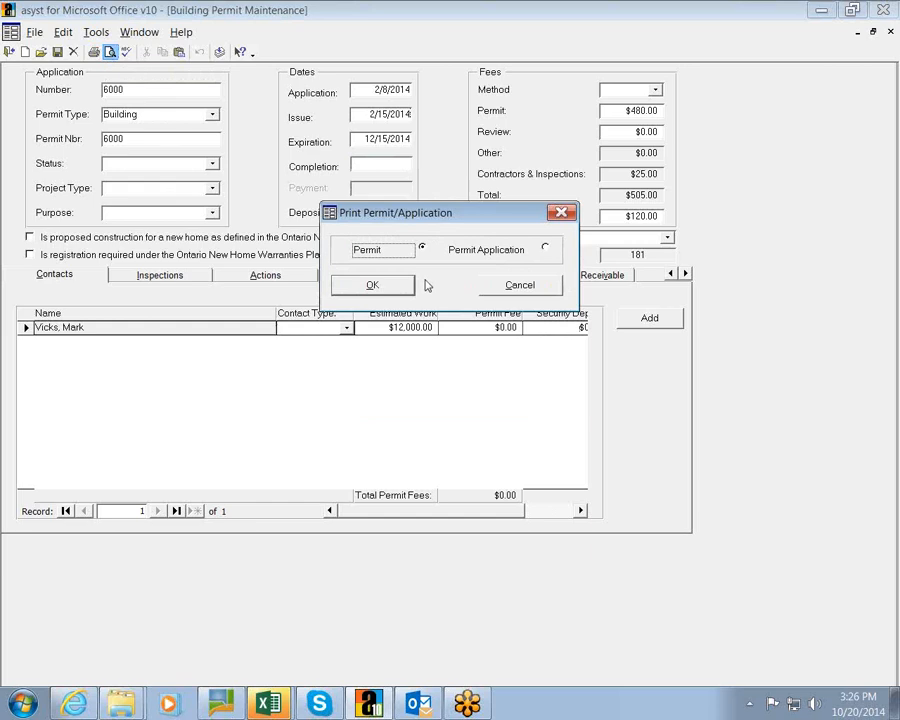
click(396, 285)
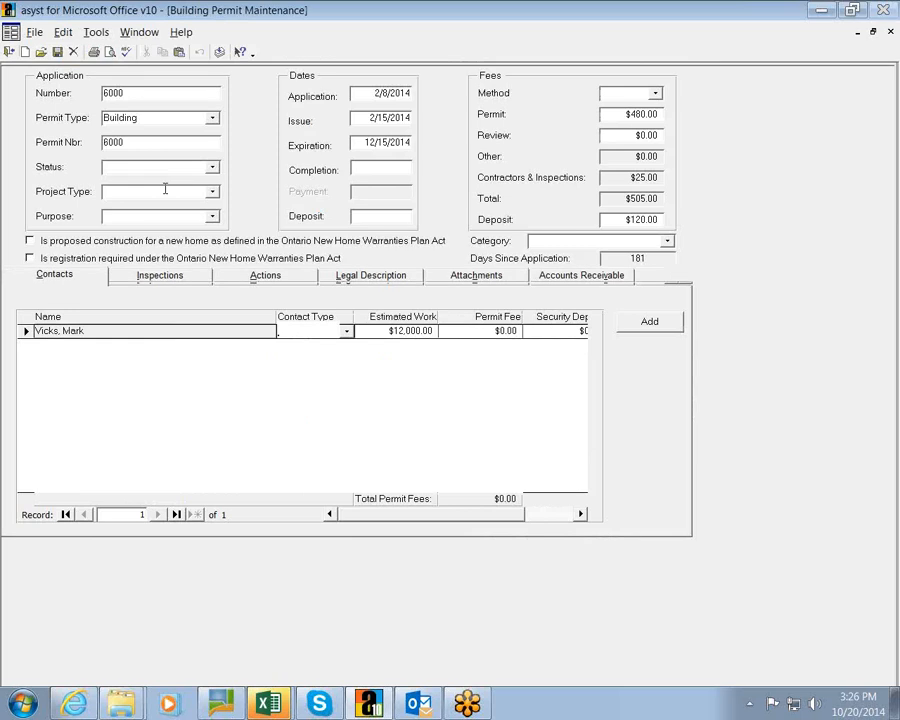
click(8, 55)
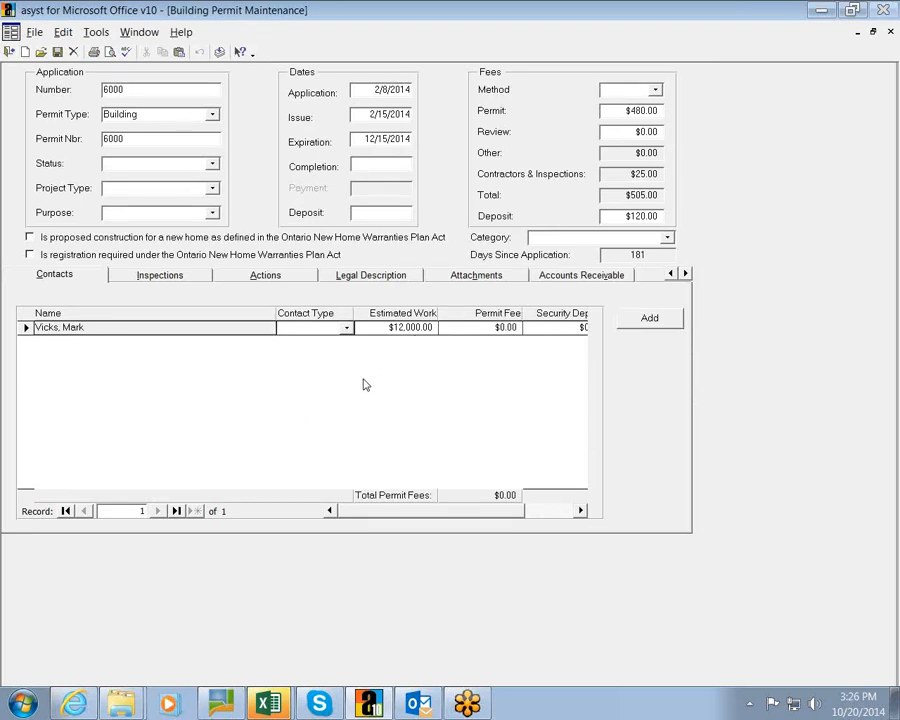
Close permit maintenance, open the Permit Report's criteria, and view the available permit types without choosing one.
click(9, 52)
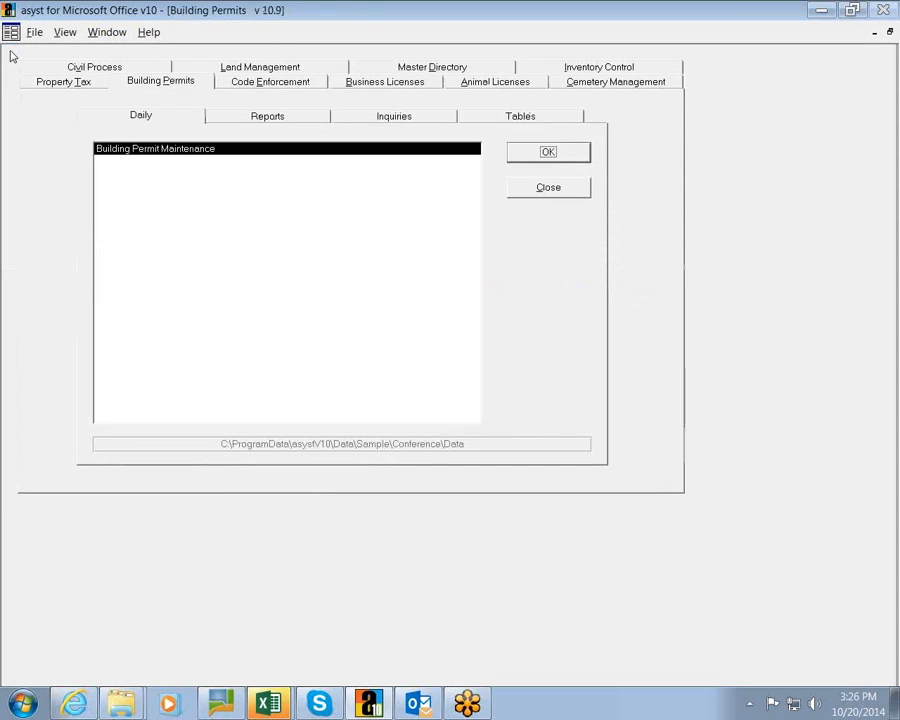
click(227, 122)
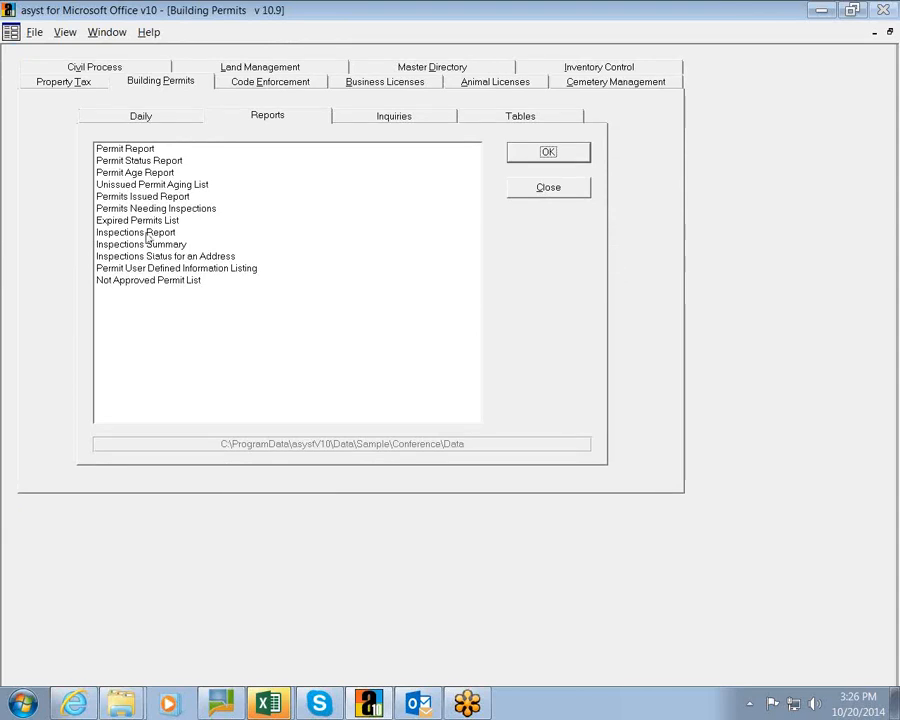
double_click(147, 149)
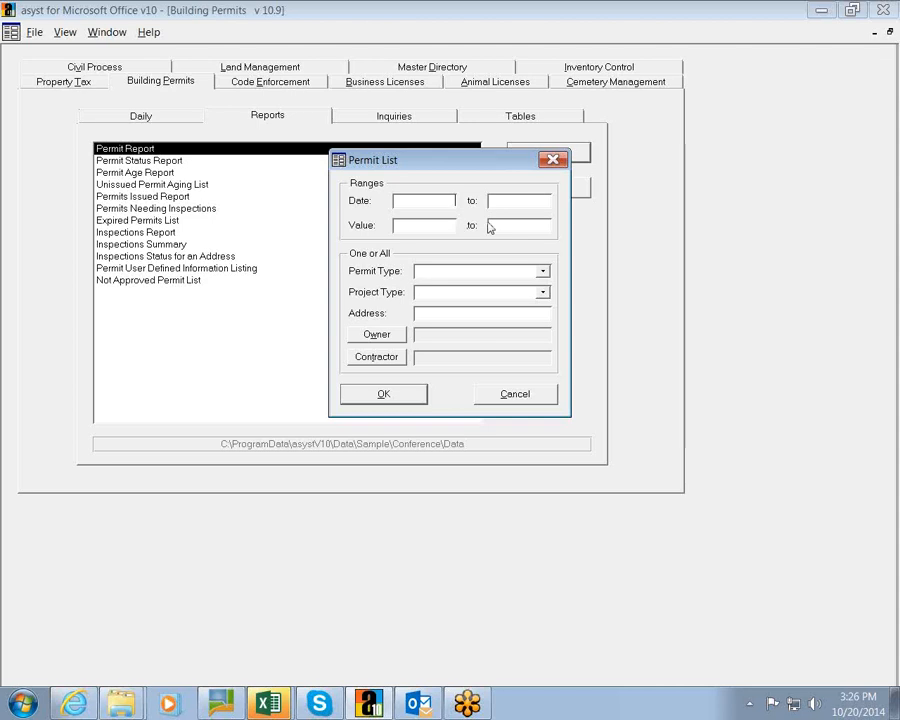
click(543, 273)
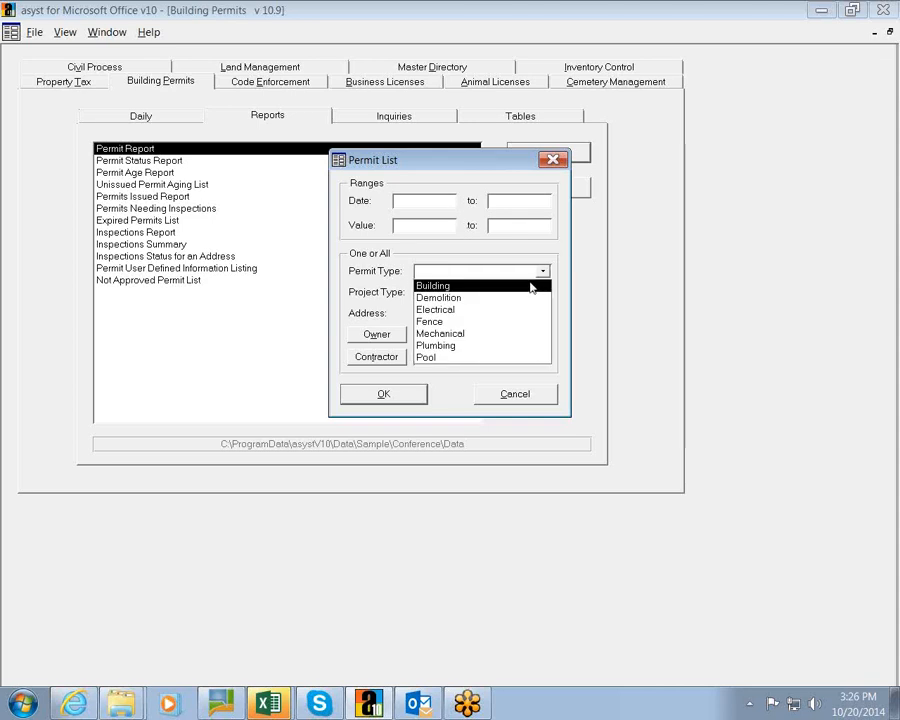
click(478, 268)
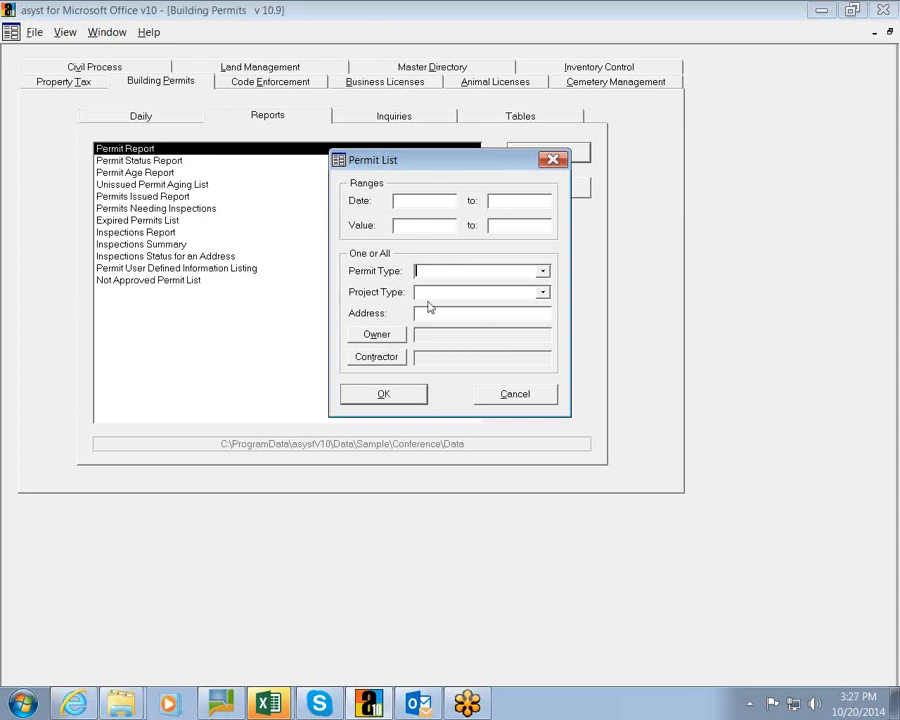
Generate the Permit List with all criteria left blank and examine its entries at 100%.
click(396, 397)
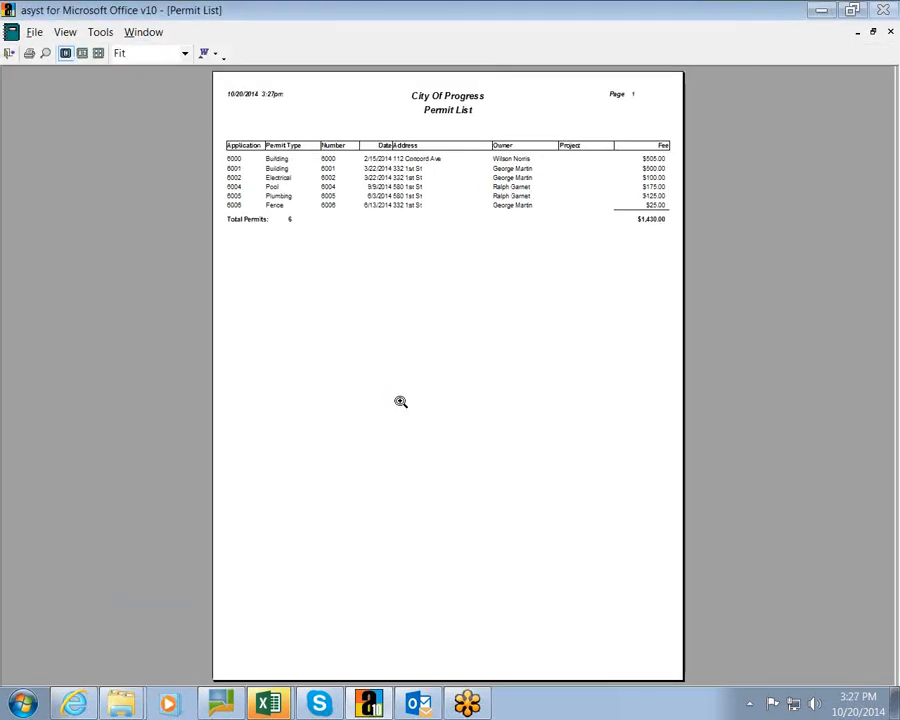
click(399, 200)
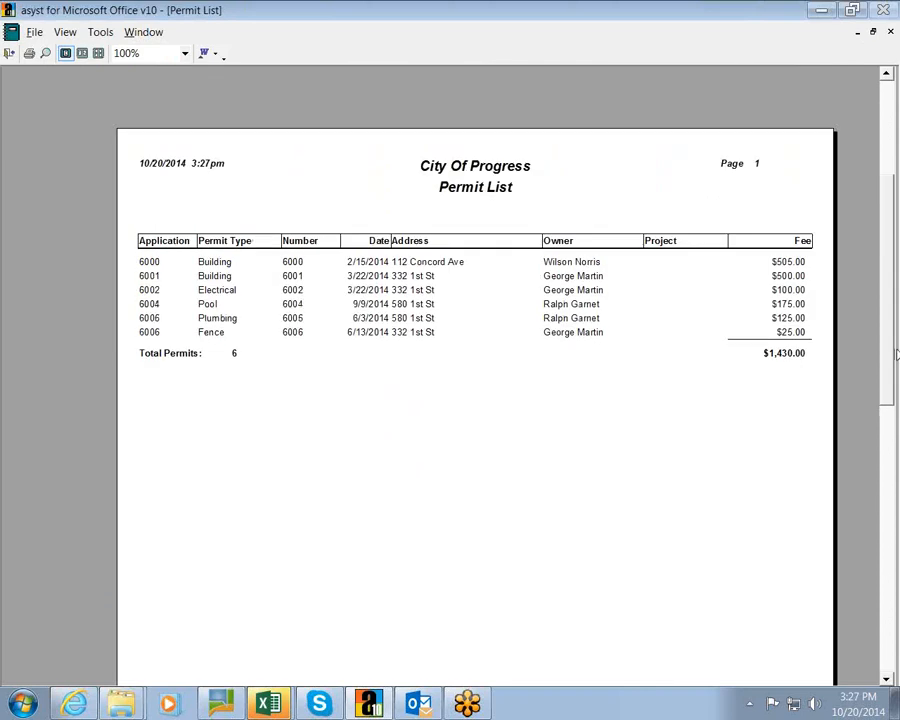
mouse_move(892, 394)
mouse_down()
mouse_move(896, 360)
mouse_move(895, 369)
mouse_up()
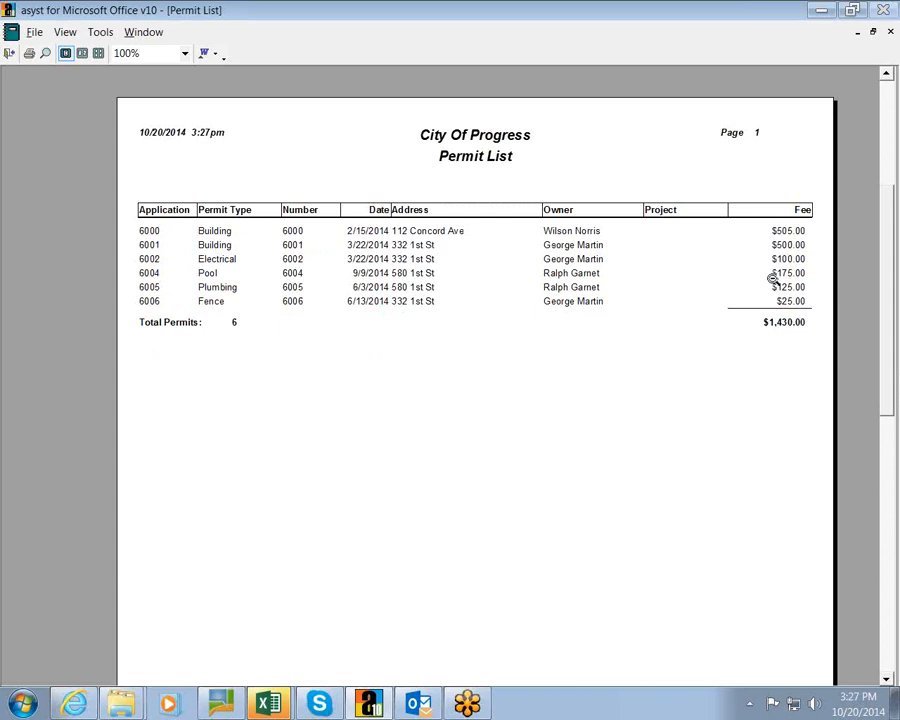
Review the Permit List's print and send options, and send the report to Microsoft Excel for analysis.
click(34, 32)
click(79, 86)
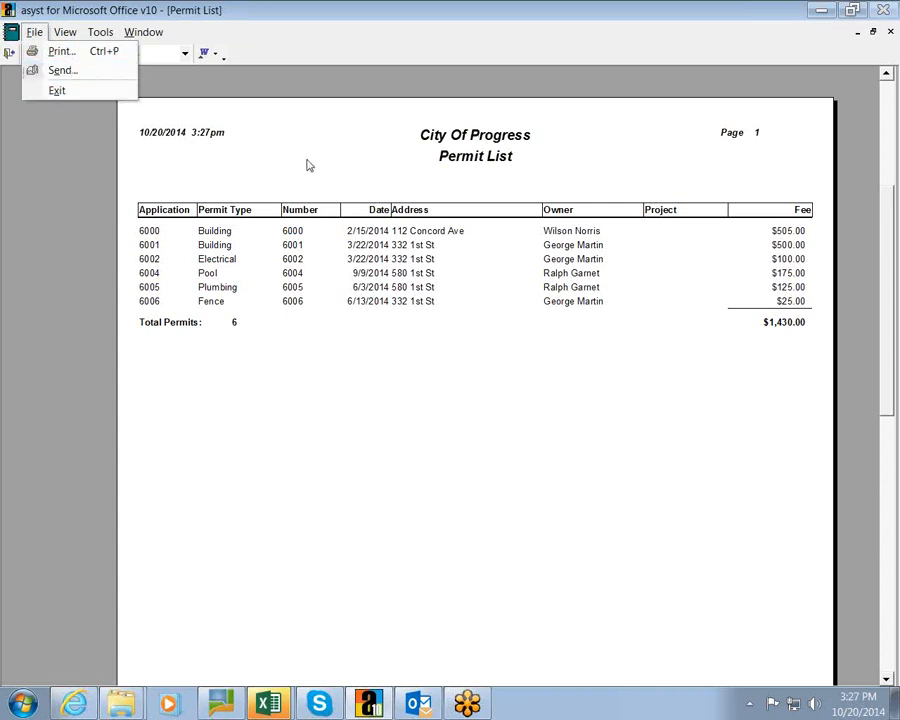
click(216, 56)
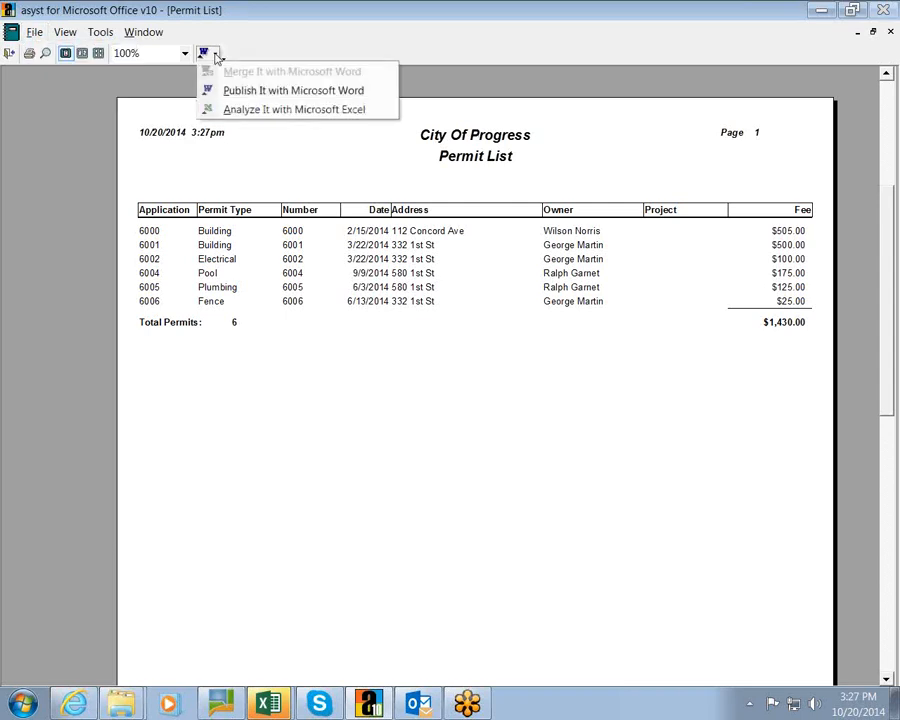
click(224, 111)
Close the 2014 Demonstrations workbook in Excel without saving, and return from the Permit List to the Building Permits reports.
click(410, 320)
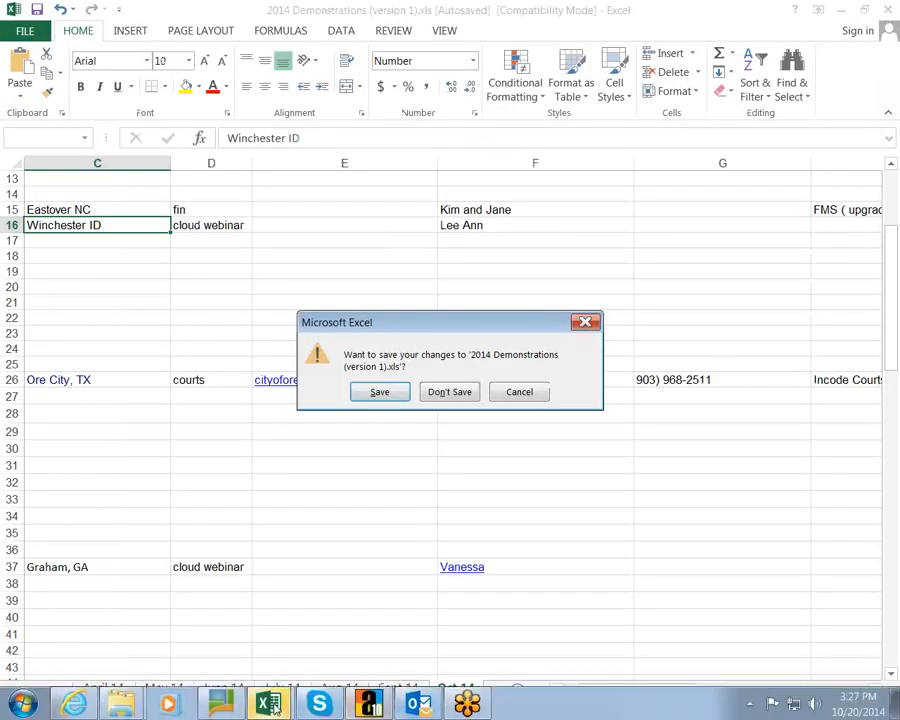
click(449, 392)
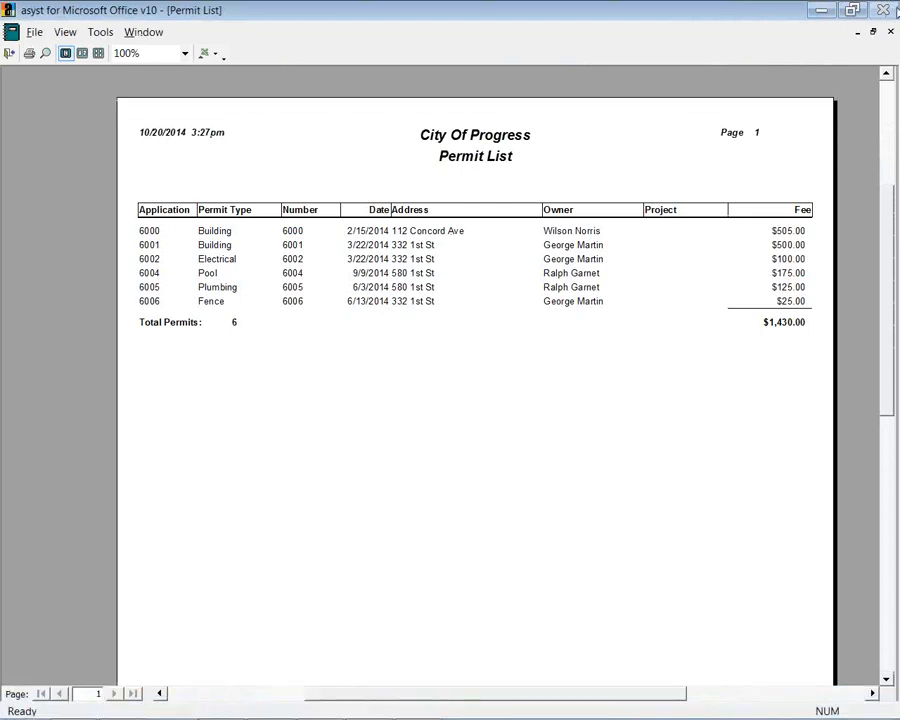
click(9, 54)
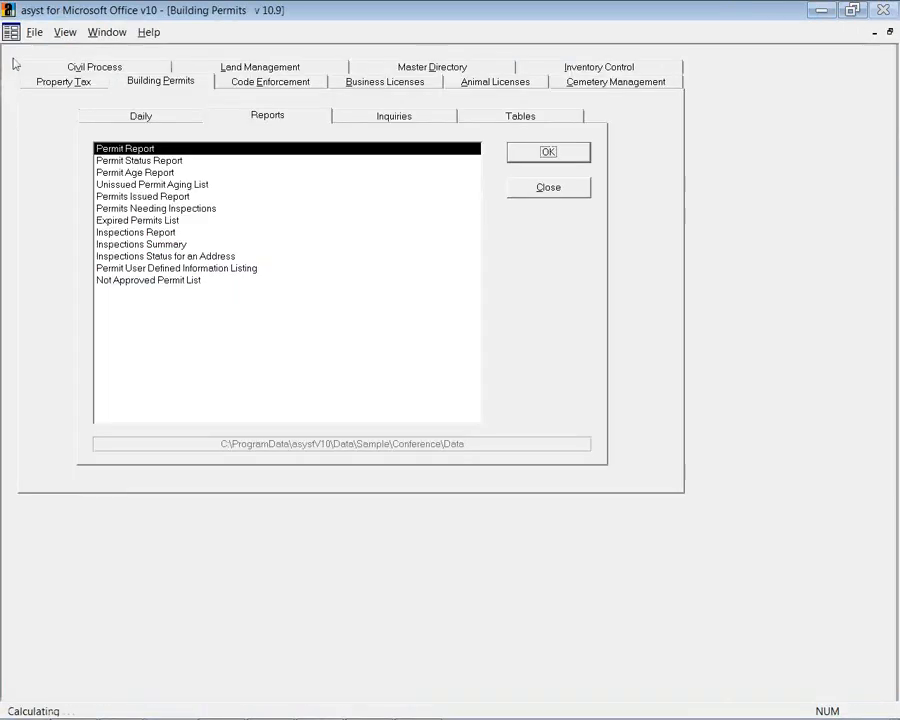
View the Permit Status Report's criteria and cancel without running it.
click(158, 161)
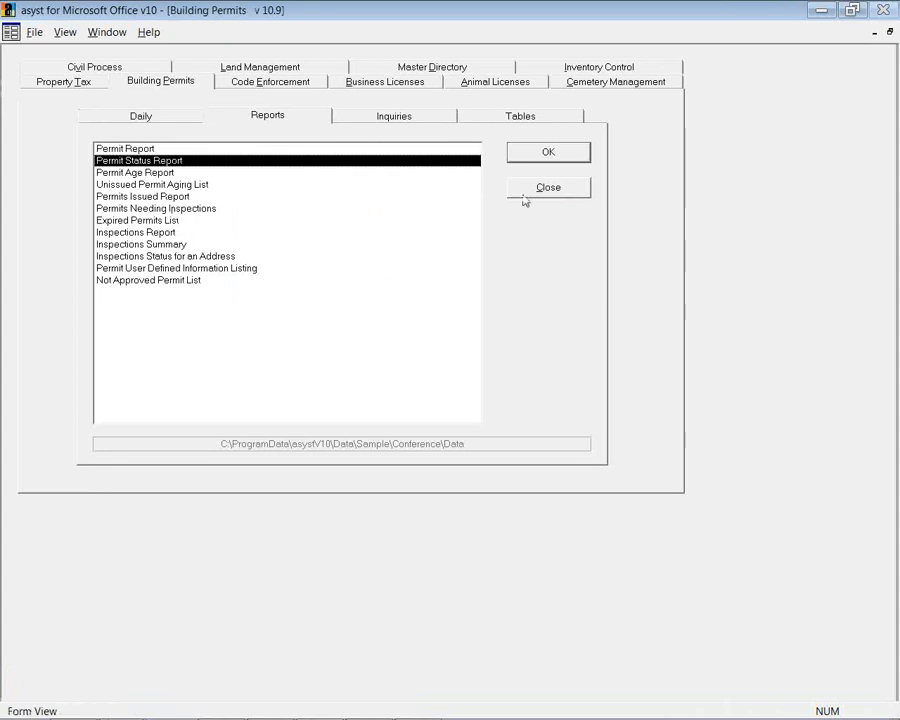
click(579, 157)
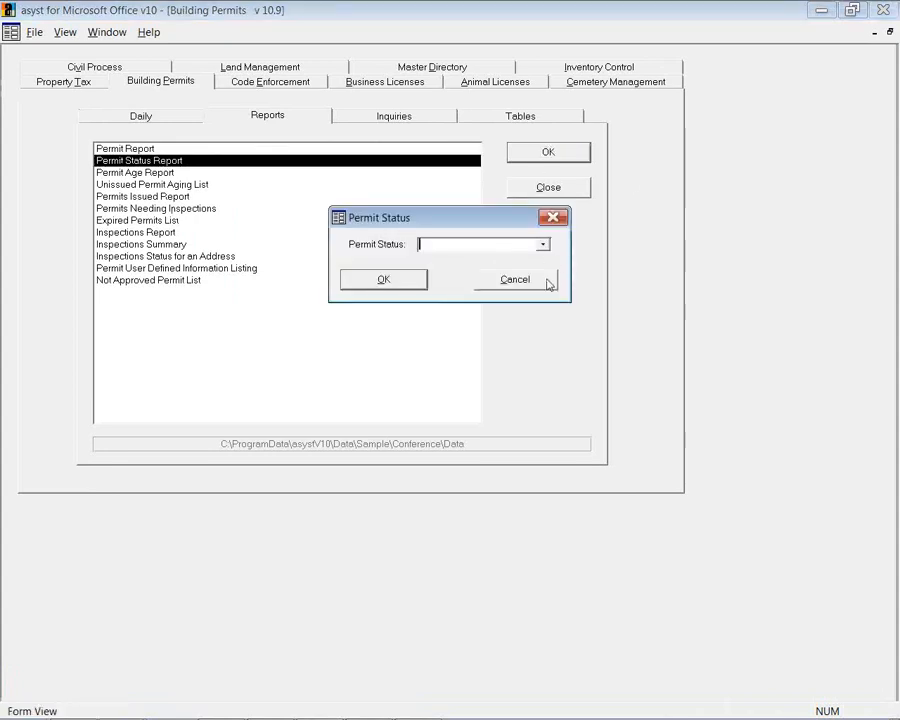
click(492, 278)
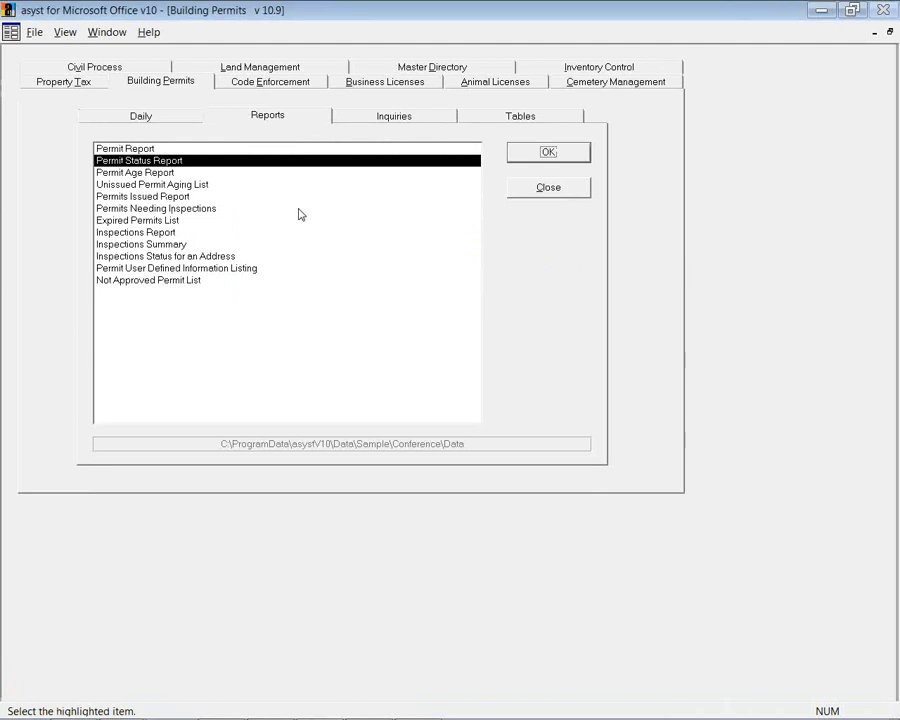
Run the Permits Issued Report with permit type and date range left blank, and examine its columns.
click(173, 186)
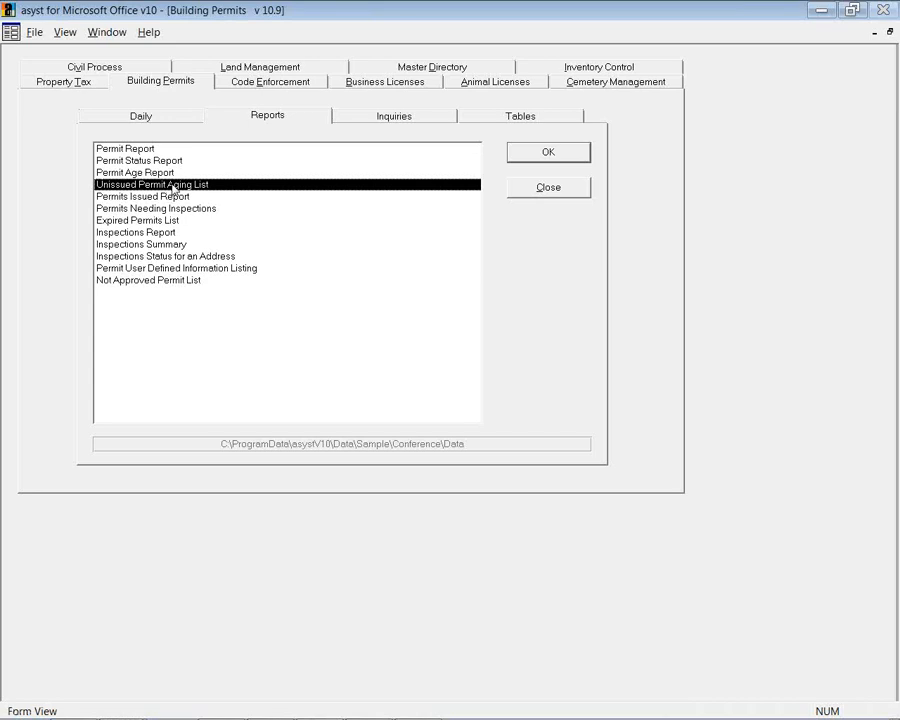
click(180, 197)
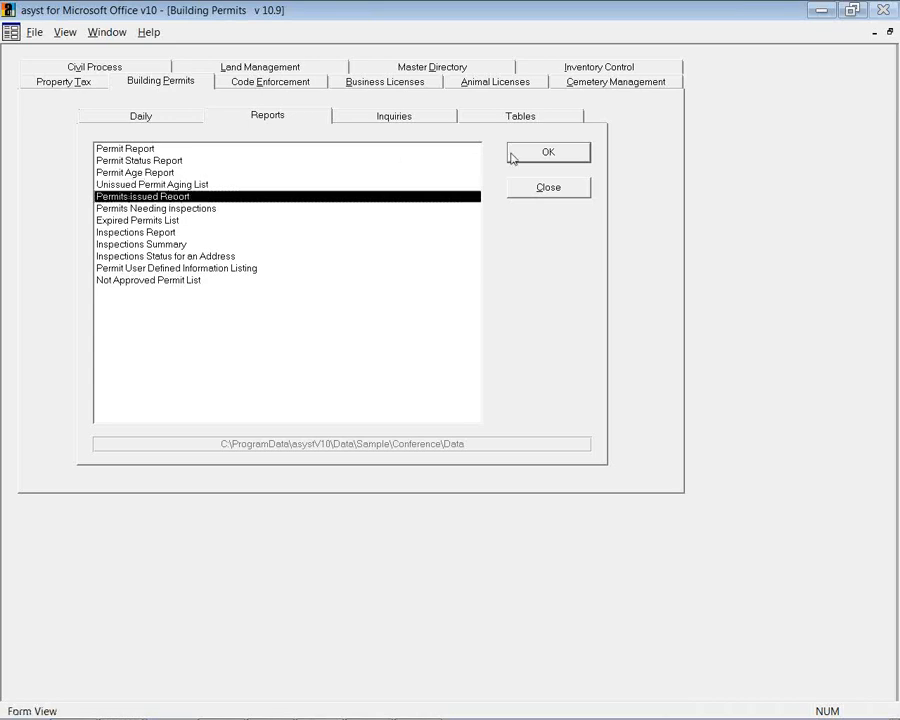
click(531, 156)
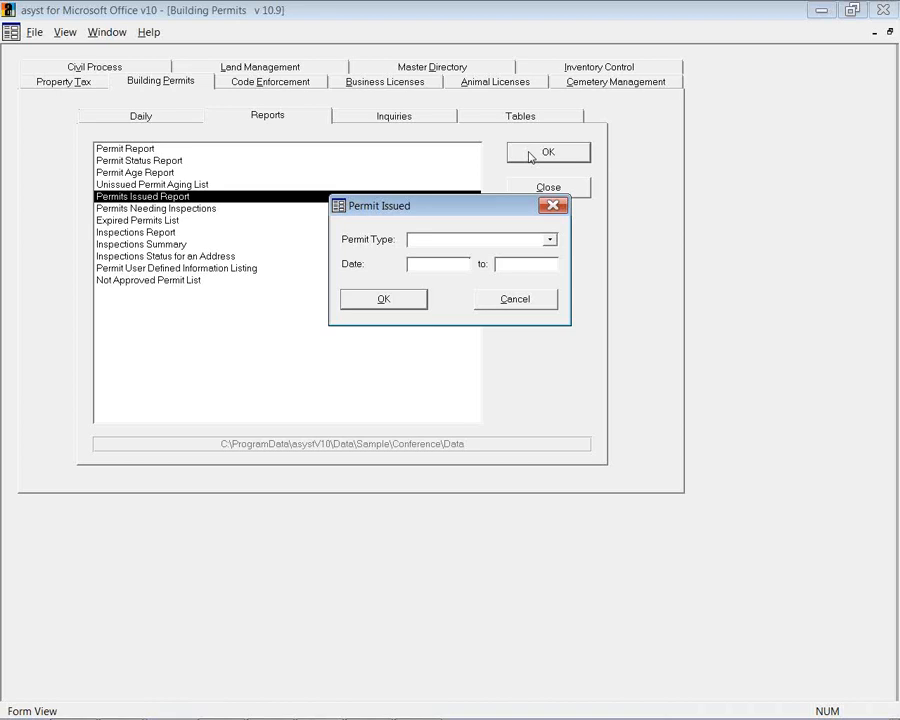
click(378, 300)
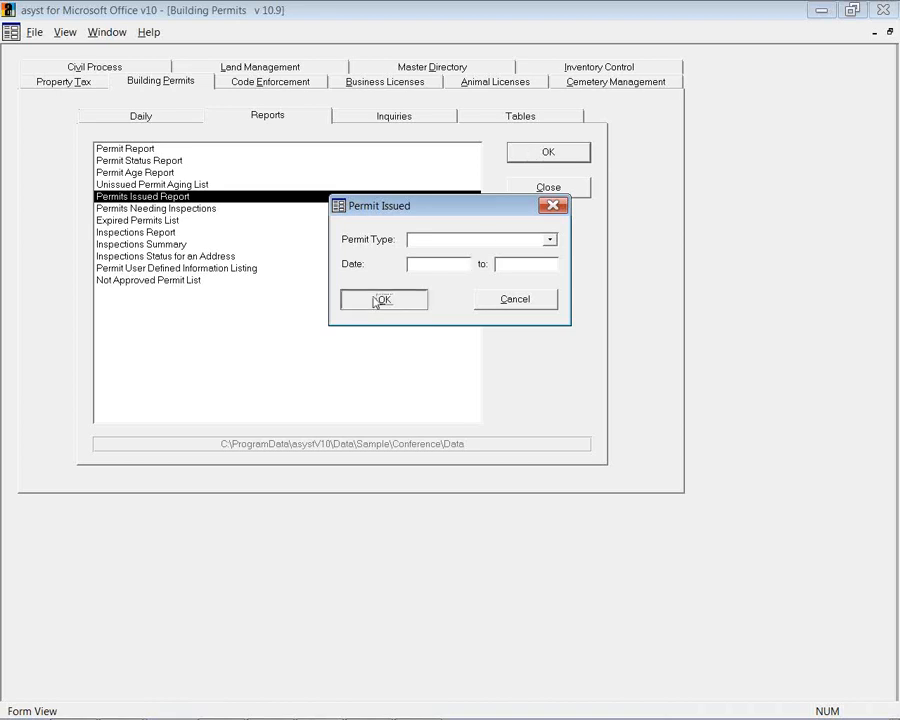
click(378, 299)
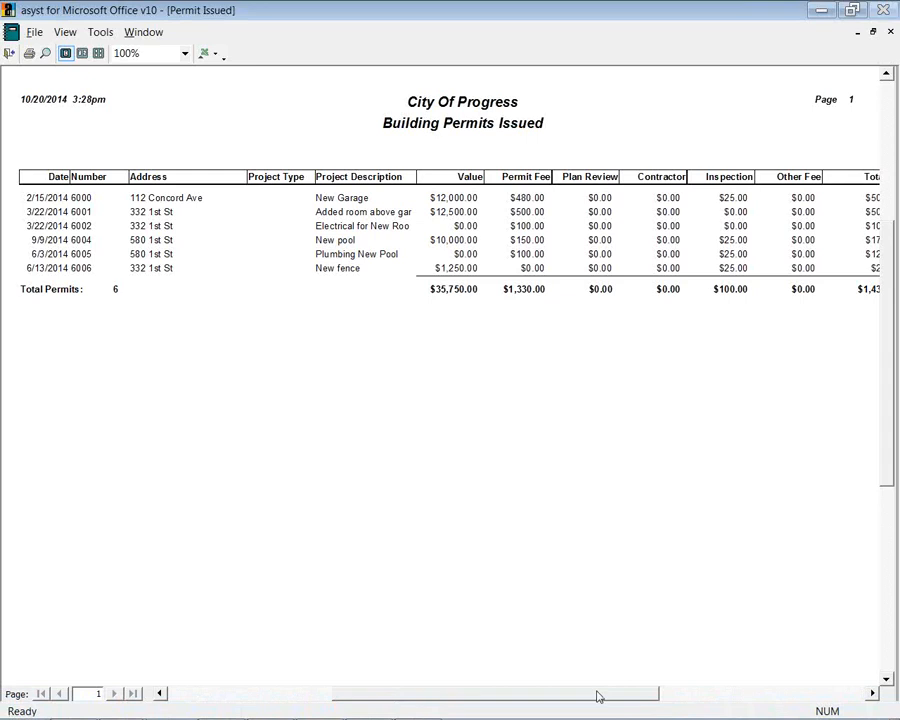
mouse_move(597, 690)
mouse_down()
mouse_move(645, 690)
mouse_move(595, 688)
mouse_up()
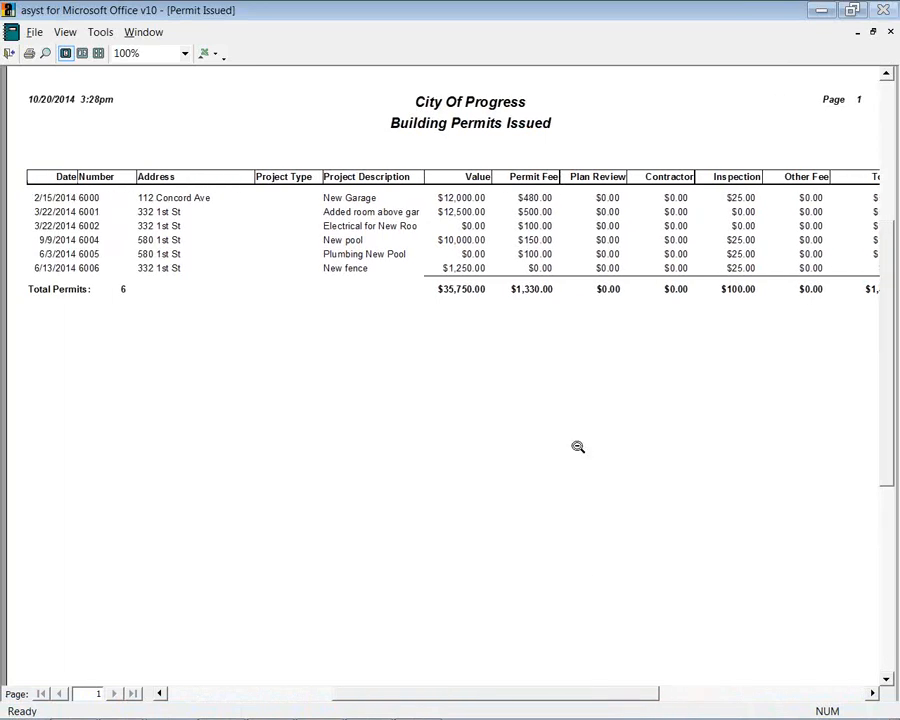
Export the Building Permits Issued report to Excel, maximize the BP_Issued.xls workbook, and examine its columns.
click(205, 53)
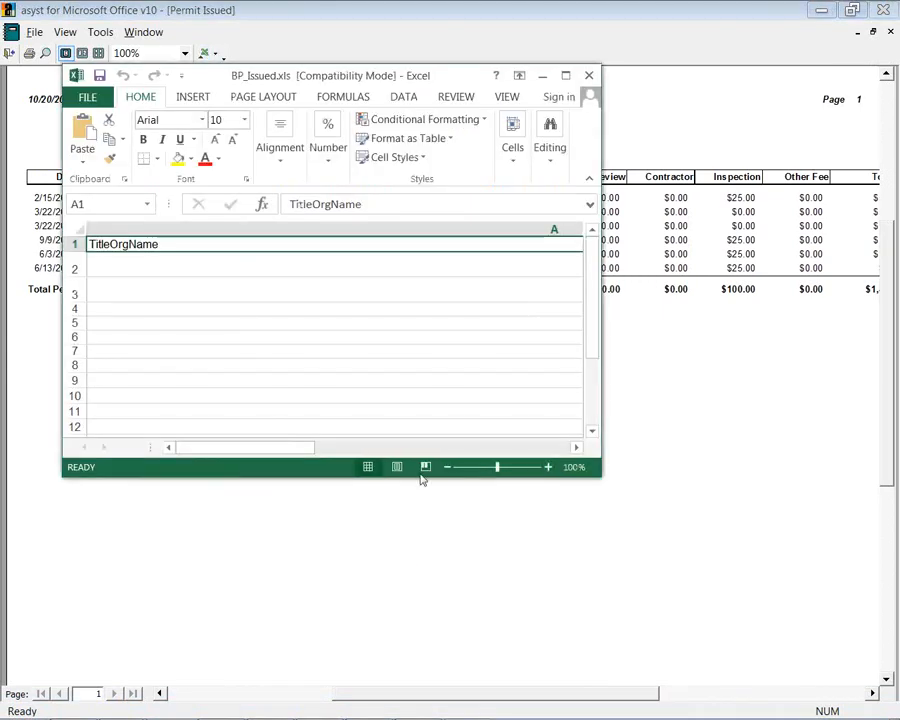
click(565, 75)
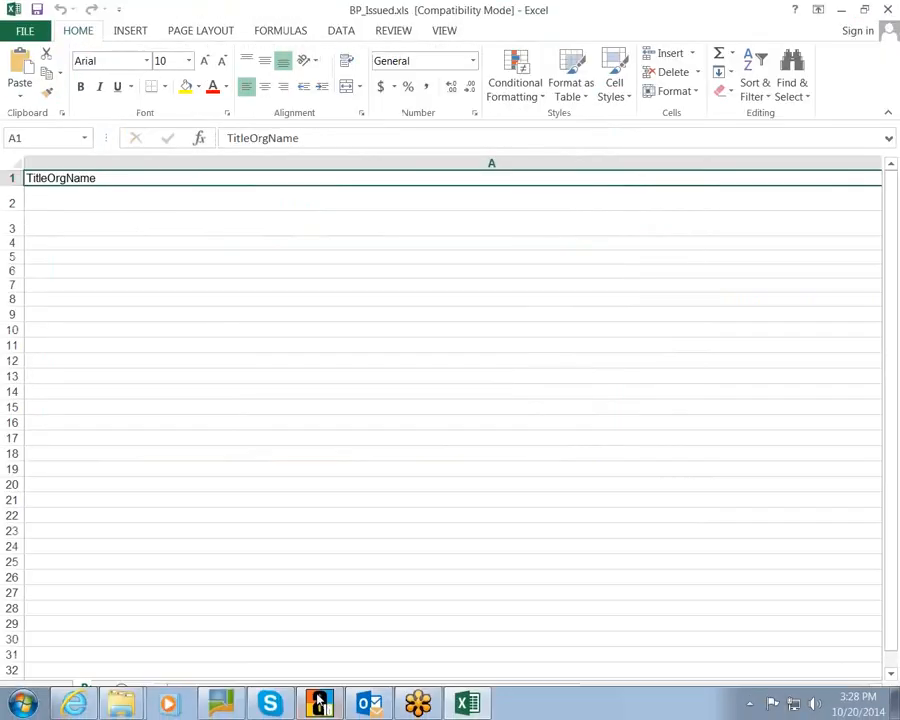
drag(315, 691, 552, 697)
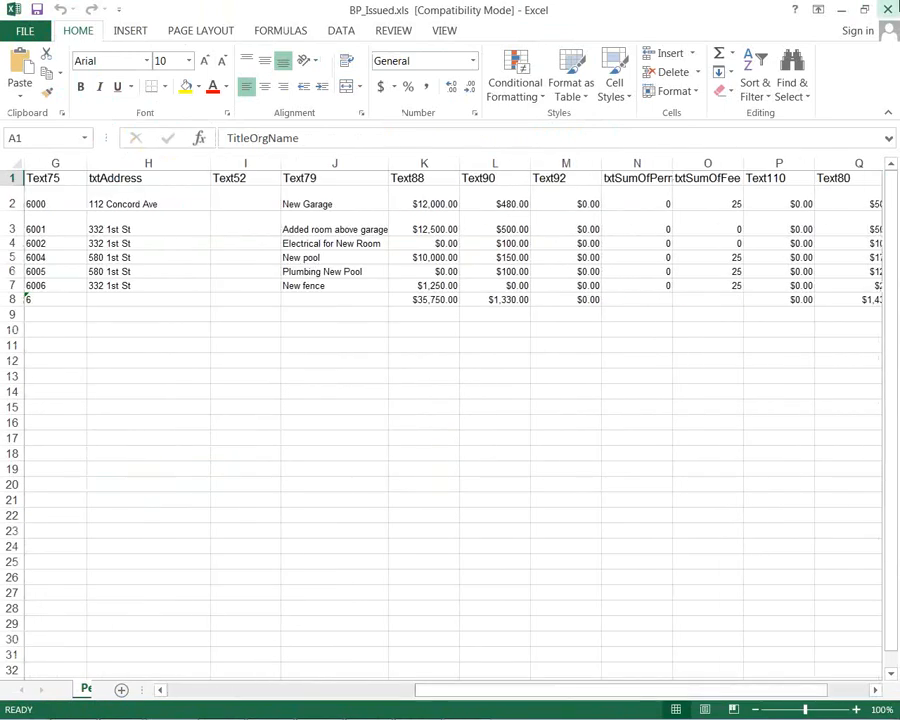
Close the exported BP_Issued.xls workbook and the Building Permits Issued report preview.
click(887, 9)
click(457, 404)
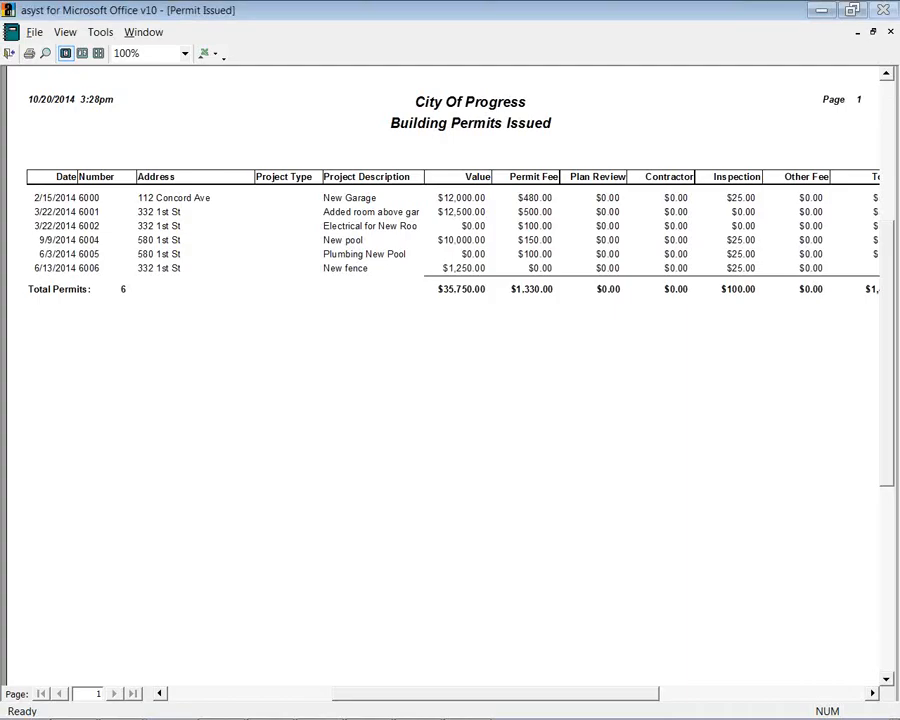
click(8, 53)
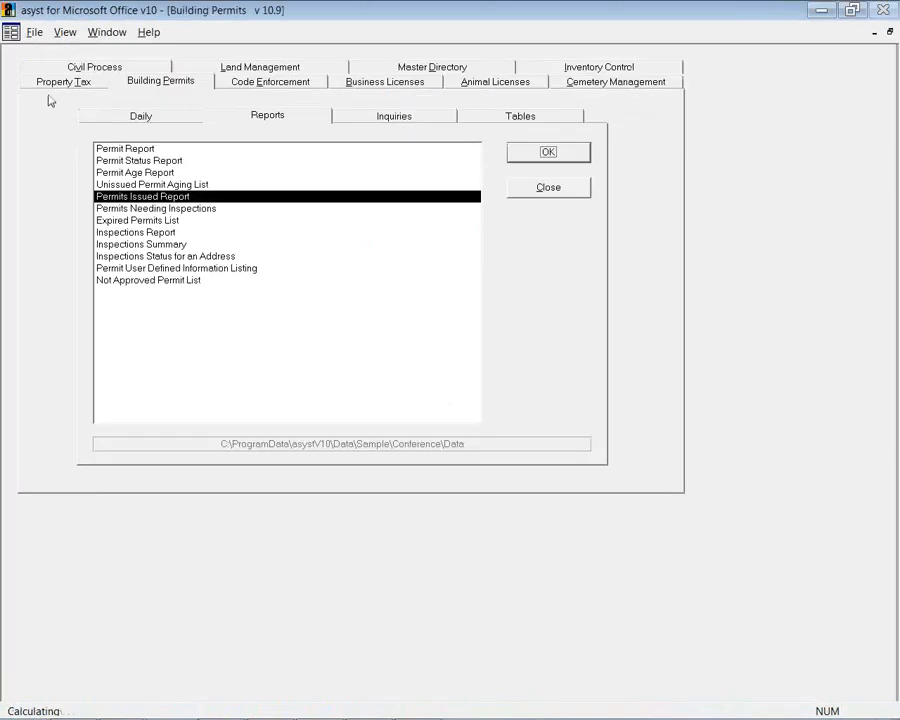
Run the Permits Needing Inspections report with an inspection cut-off date of 01/01/2014 and no permit type selected.
click(188, 209)
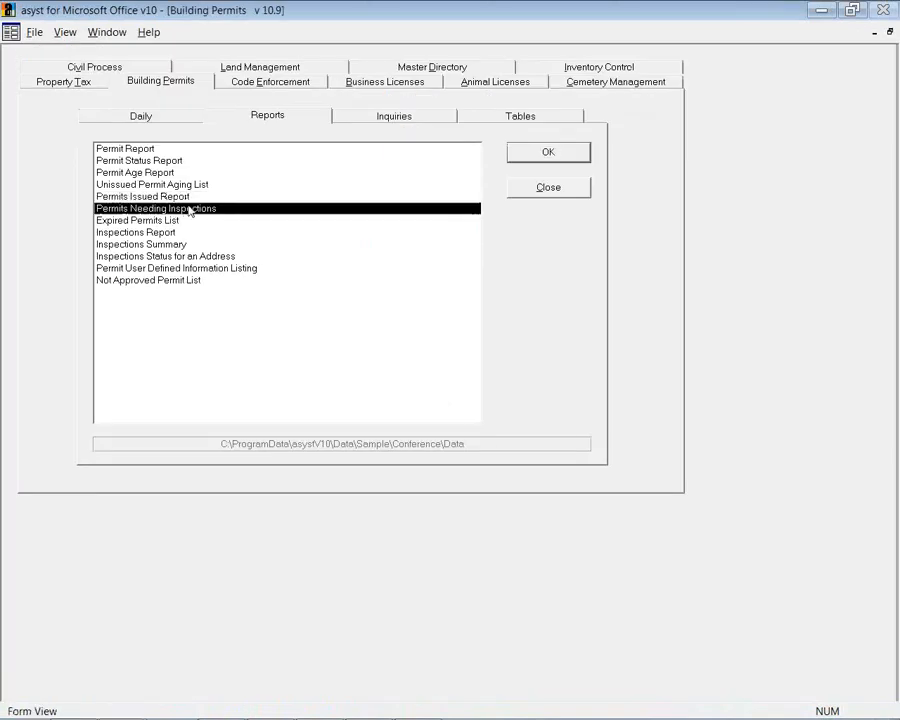
click(546, 153)
click(458, 235)
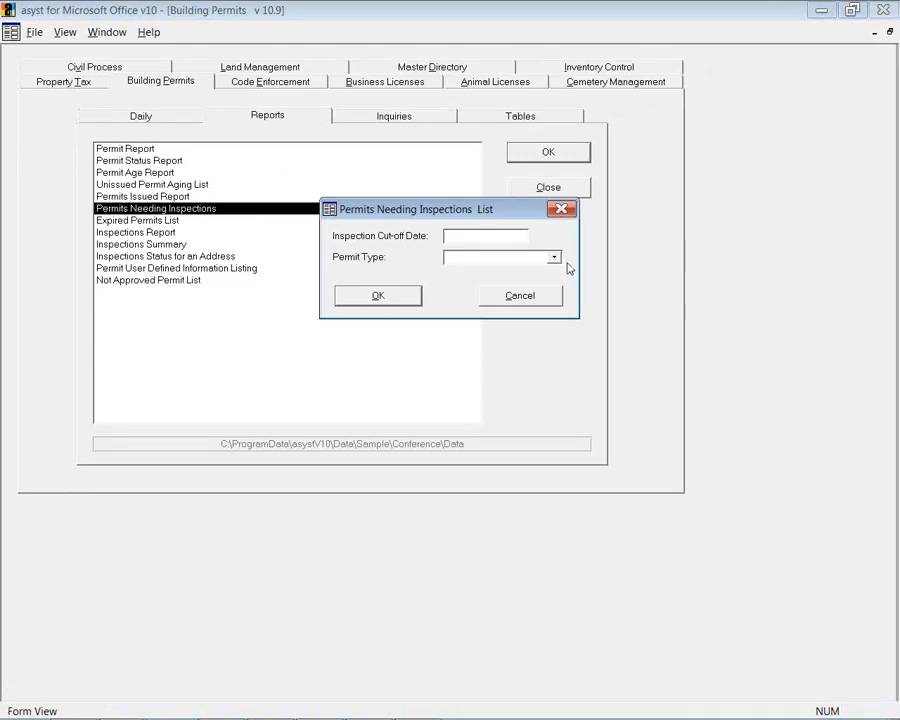
click(378, 295)
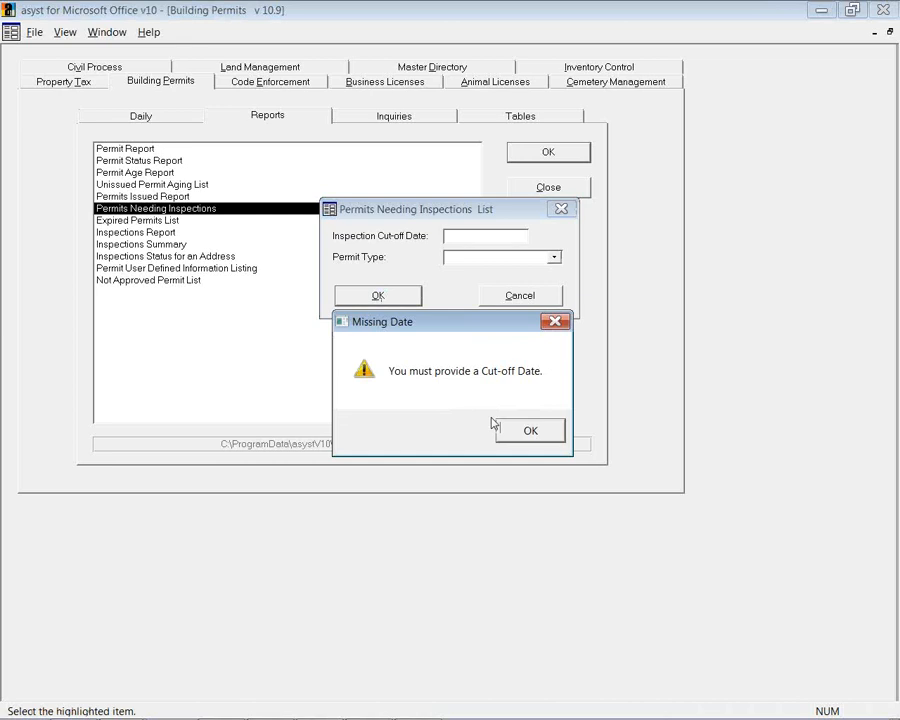
click(527, 431)
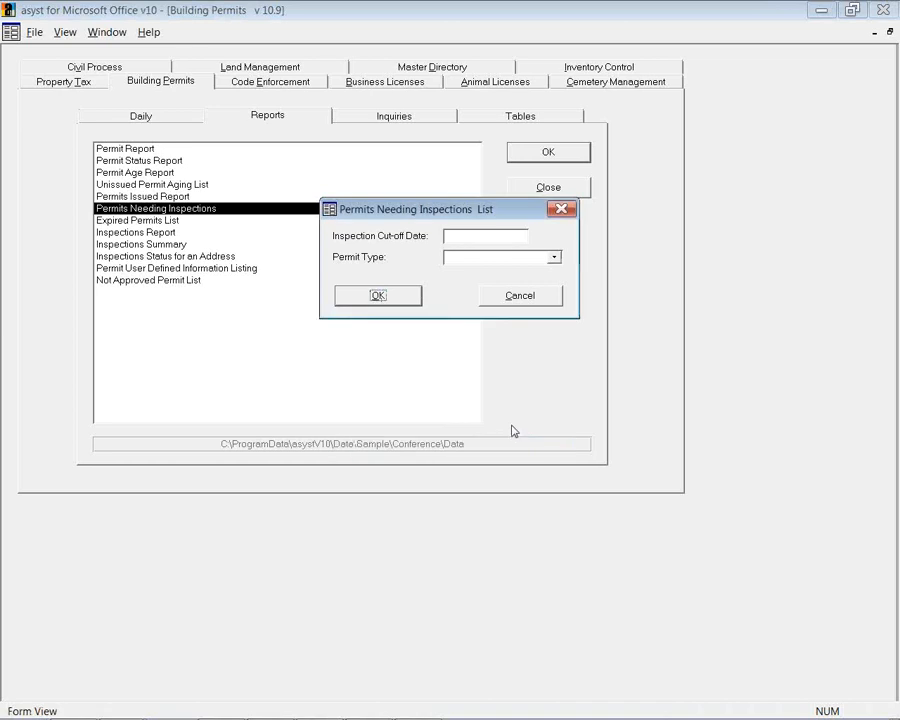
click(490, 235)
text(01/01/2014)
key(Return)
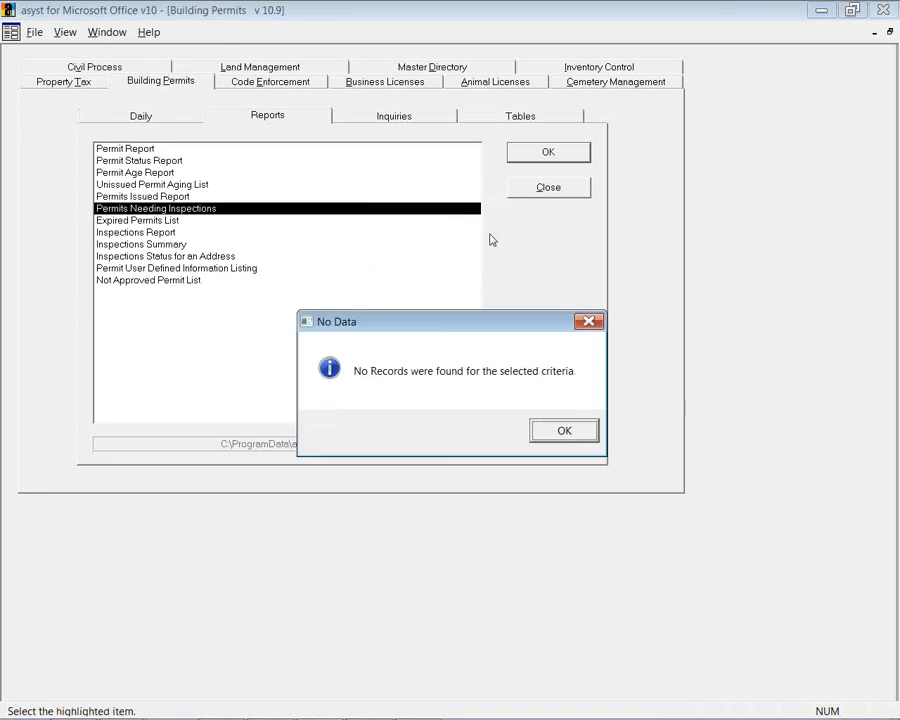
click(564, 430)
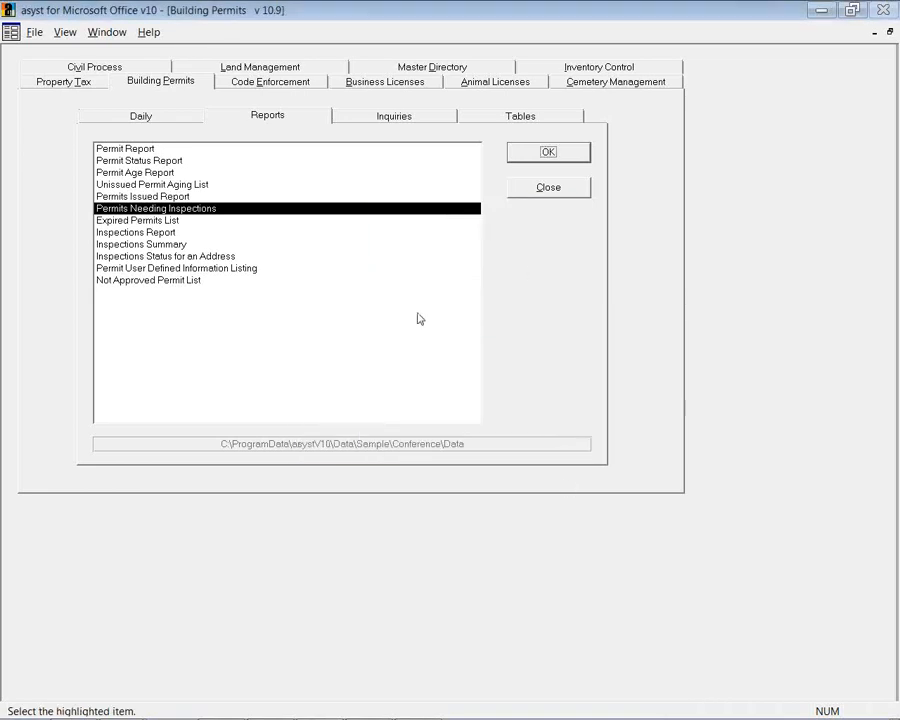
Examine the Inspections Status for an Address report's address prompt and cancel it without entering an address.
click(170, 220)
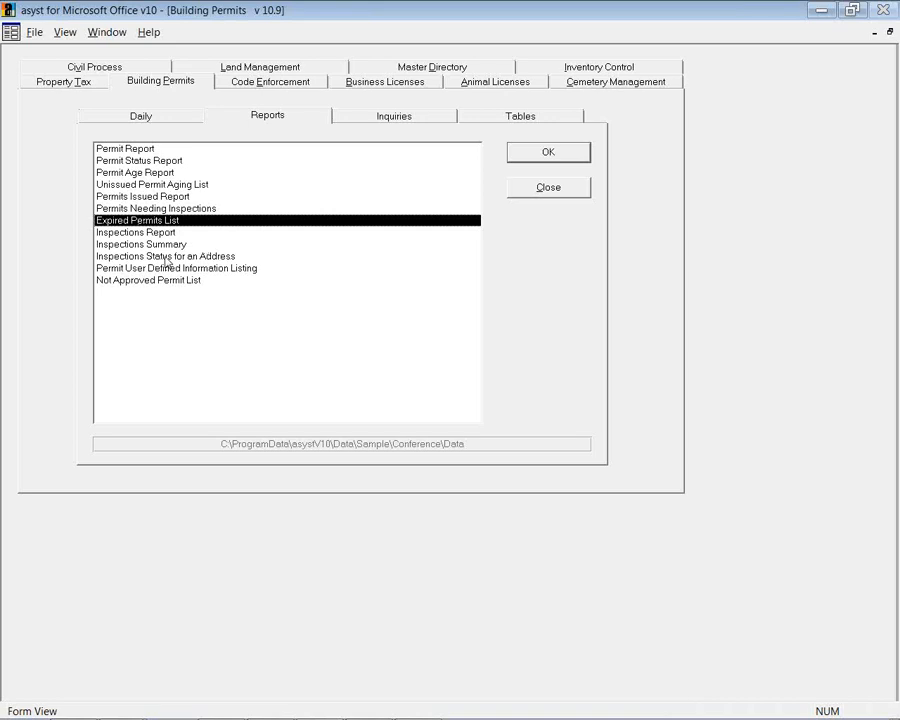
click(166, 258)
click(529, 160)
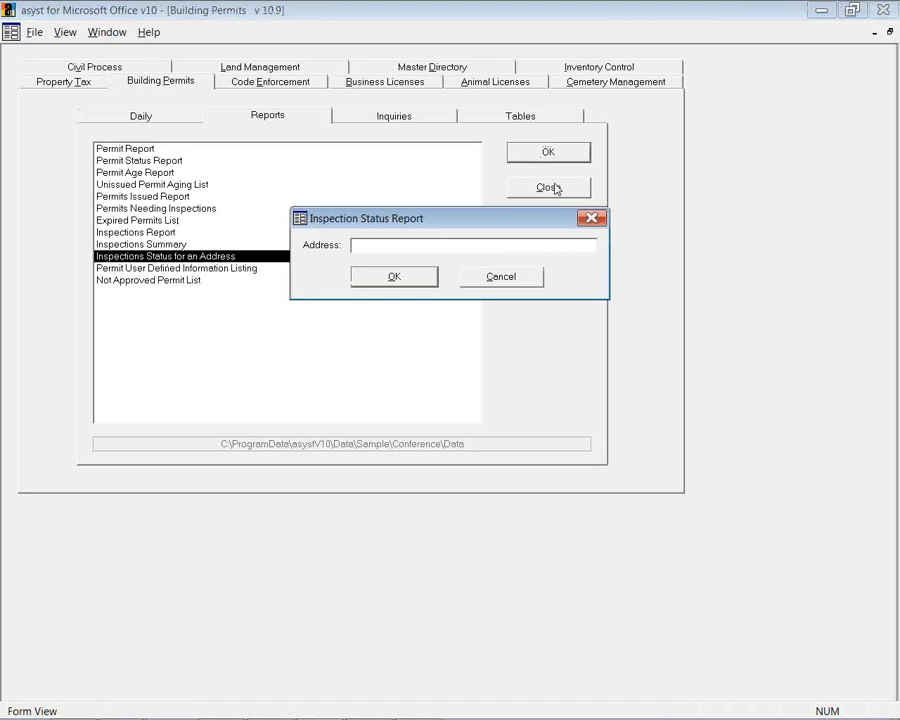
click(481, 277)
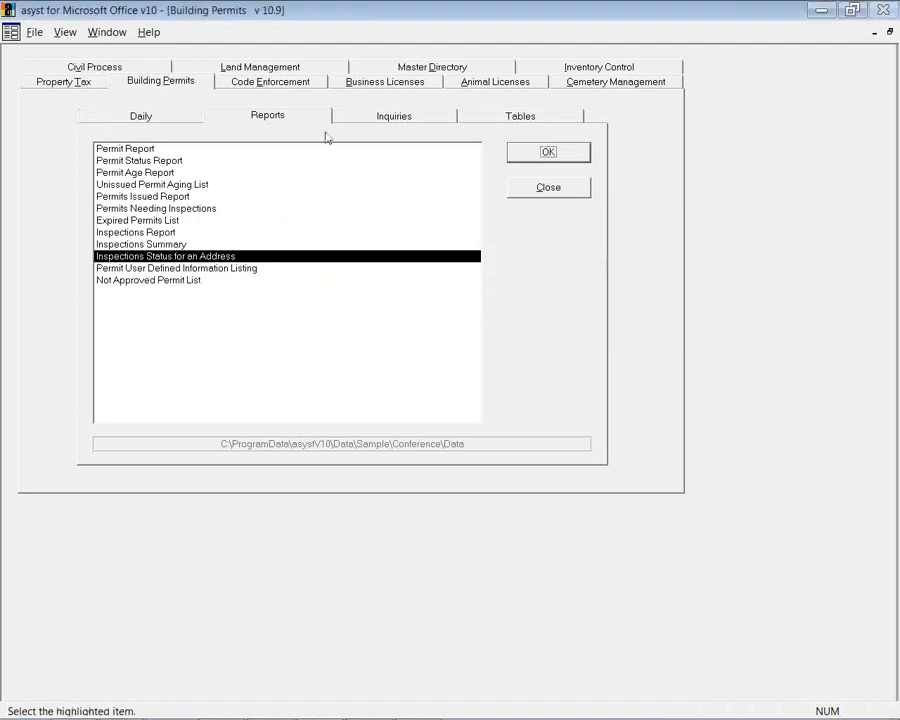
Search all permits with blank criteria in Permit Inquiry and open permit 6000.
click(354, 123)
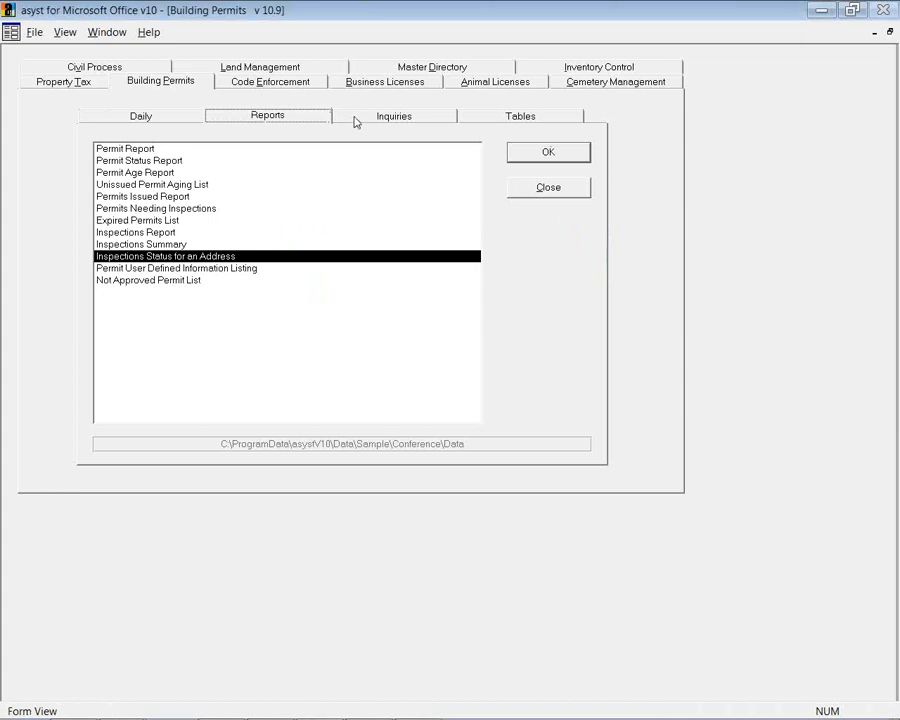
click(353, 122)
click(143, 152)
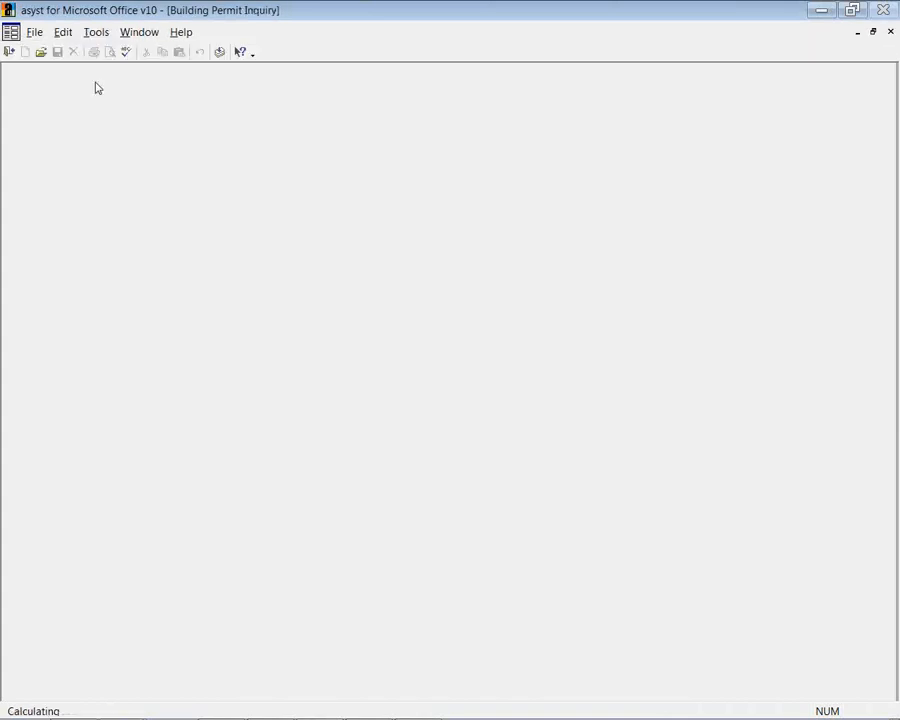
click(44, 54)
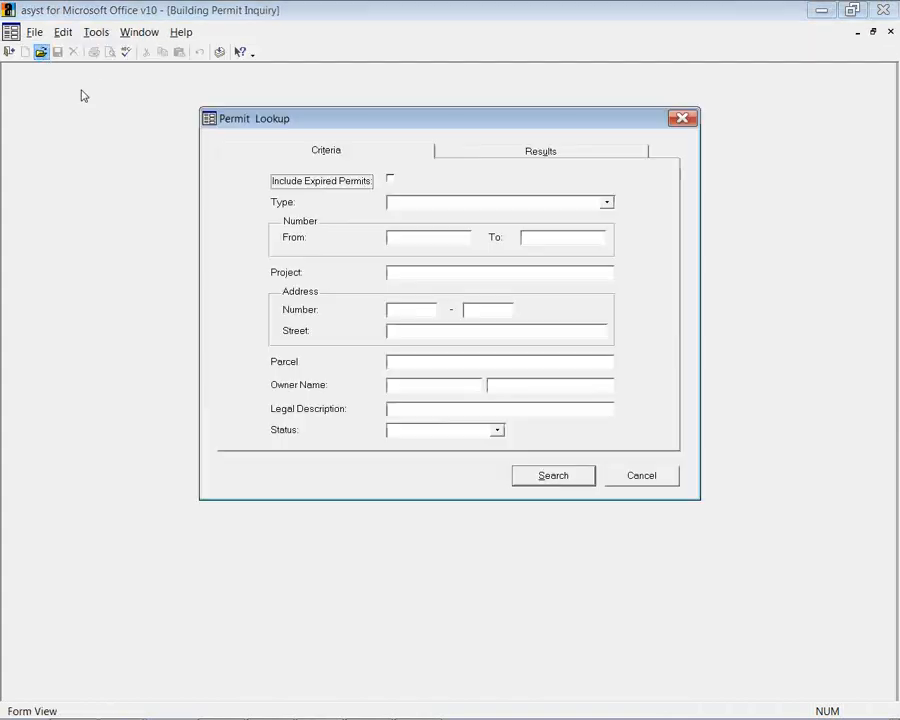
click(538, 474)
click(624, 181)
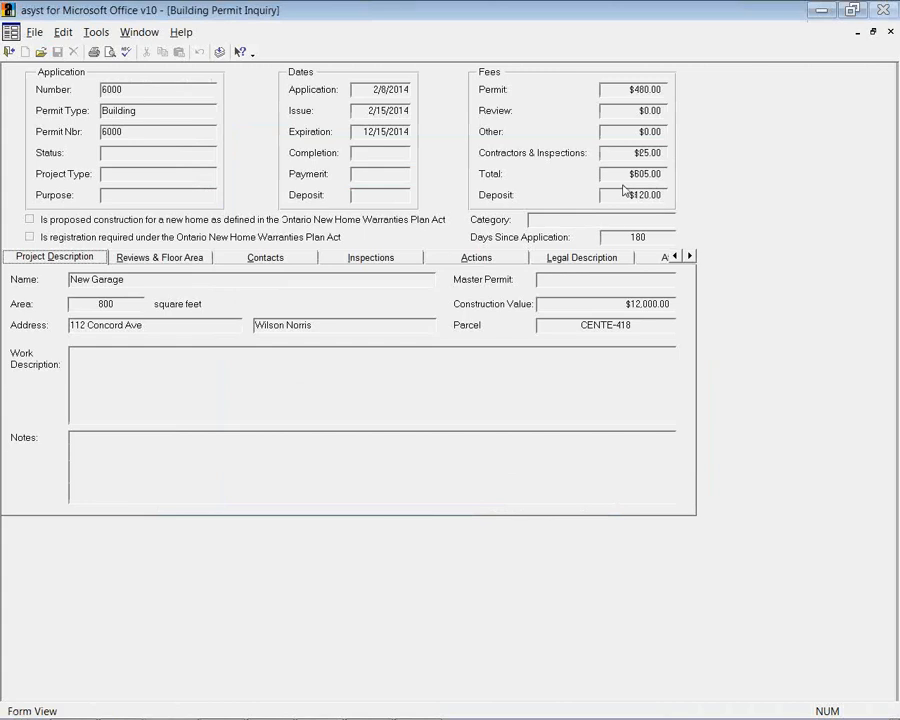
Review permit 6000's legal description and its reviews and floor area details, and close the inquiry.
click(604, 257)
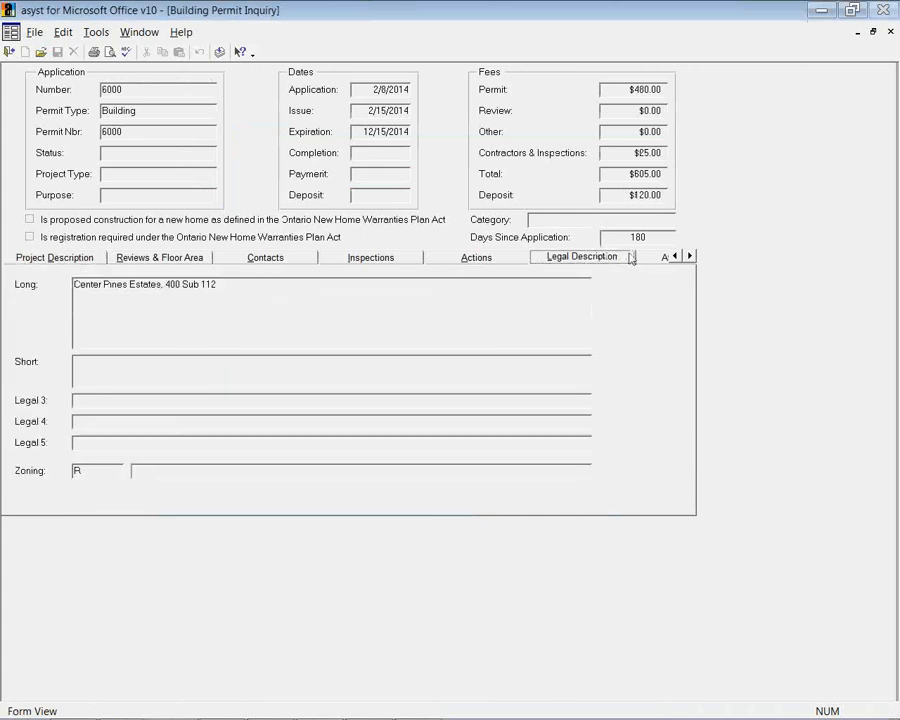
click(648, 258)
click(50, 257)
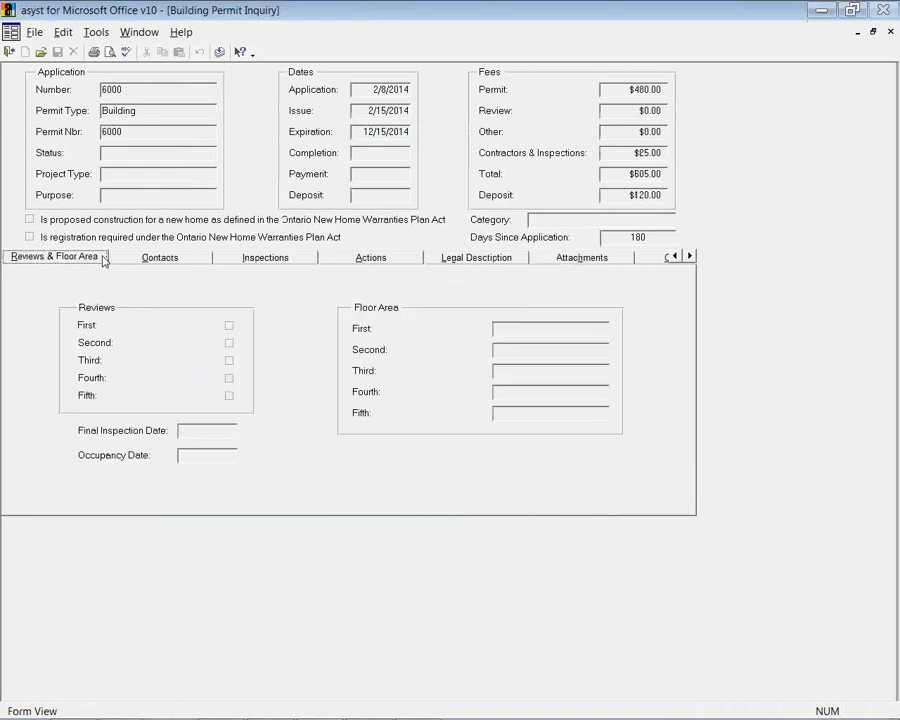
click(8, 52)
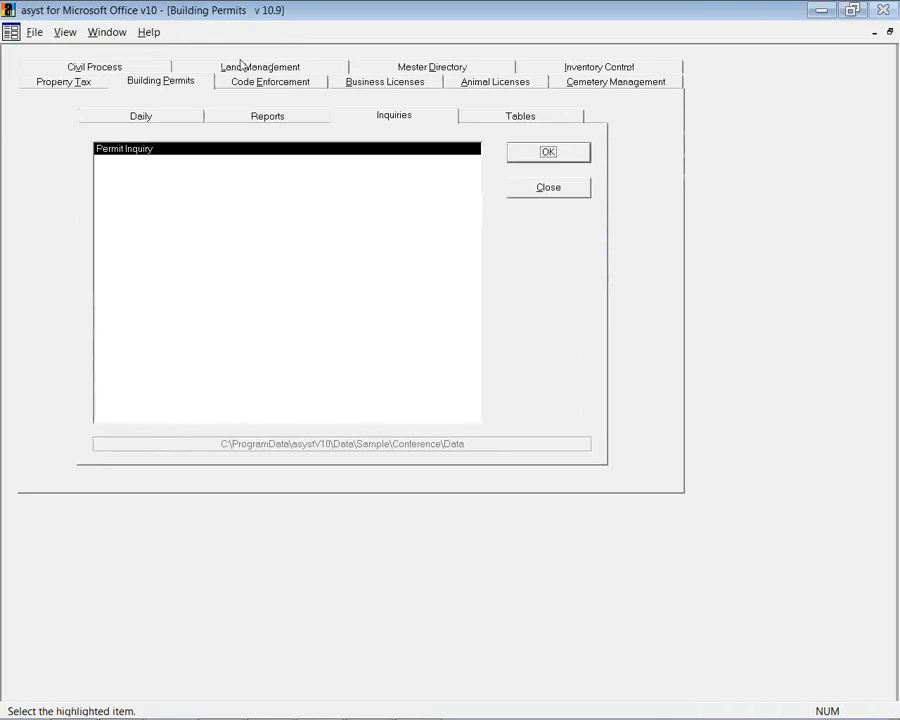
Examine the general settings in the Building Permits Configuration Maintenance table and close it.
click(486, 119)
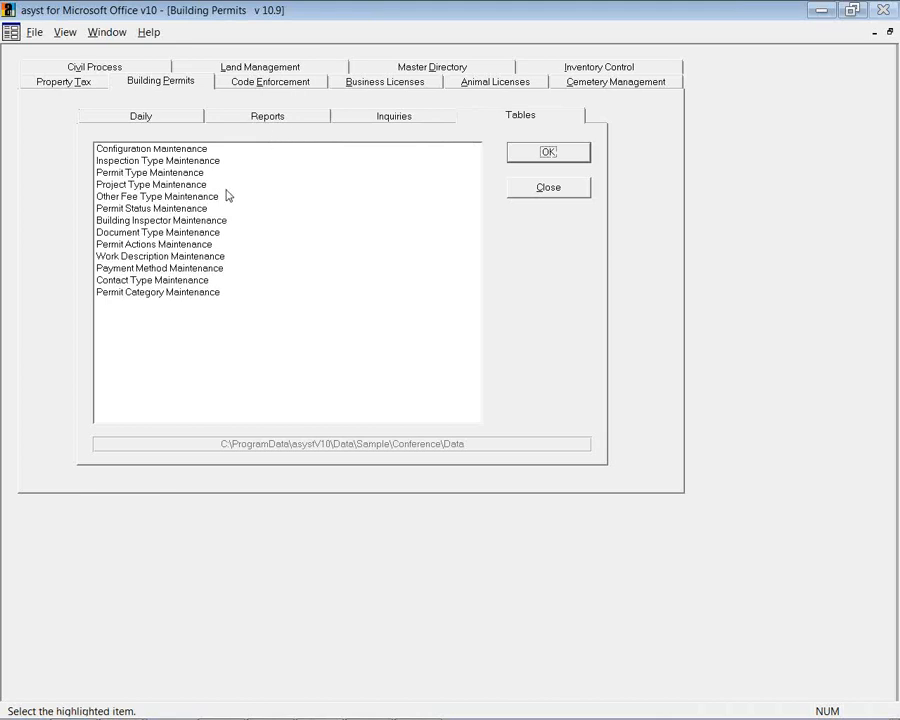
click(195, 149)
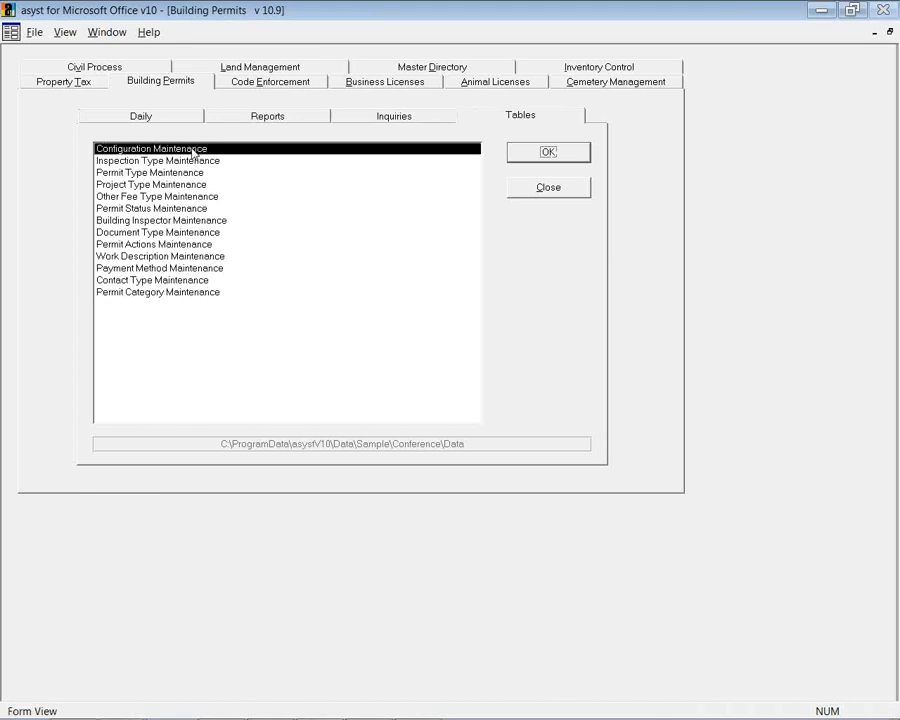
click(523, 156)
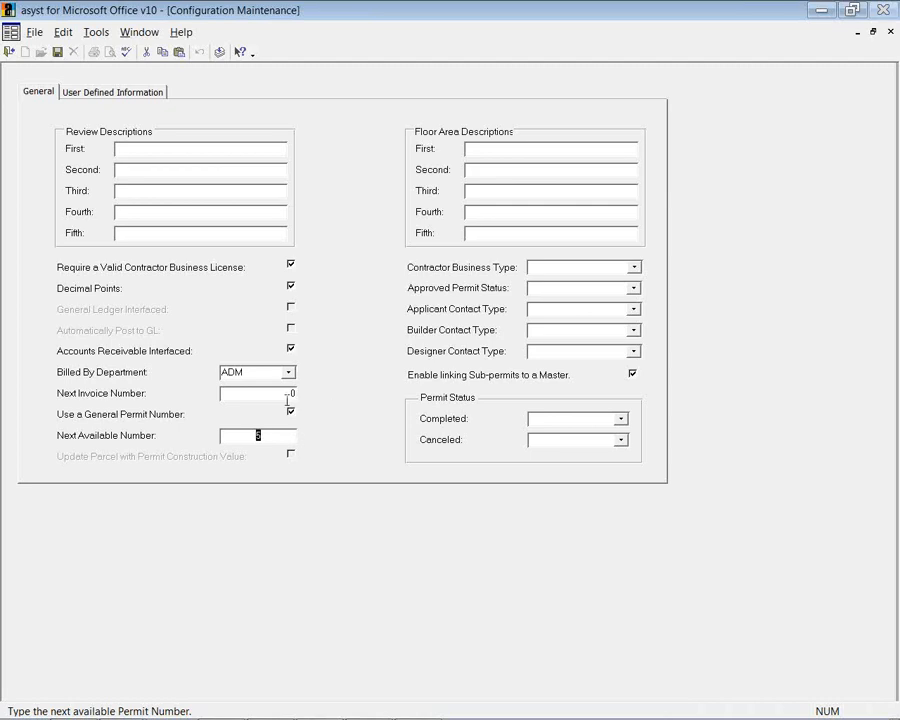
click(10, 52)
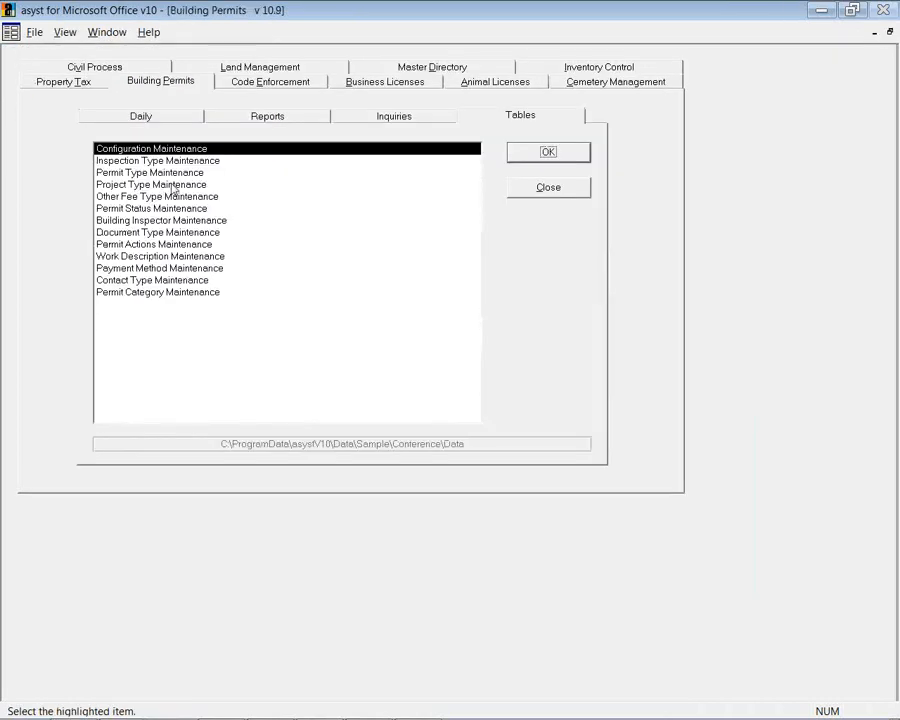
Search all permit types with blank criteria in Permit Type Maintenance and open the Building type.
click(203, 174)
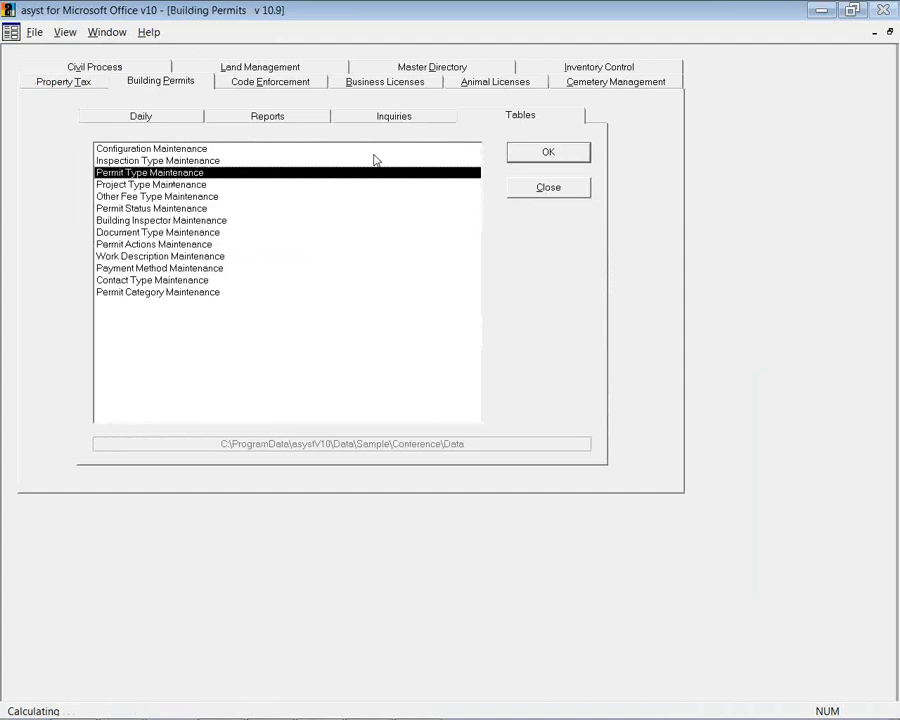
click(530, 155)
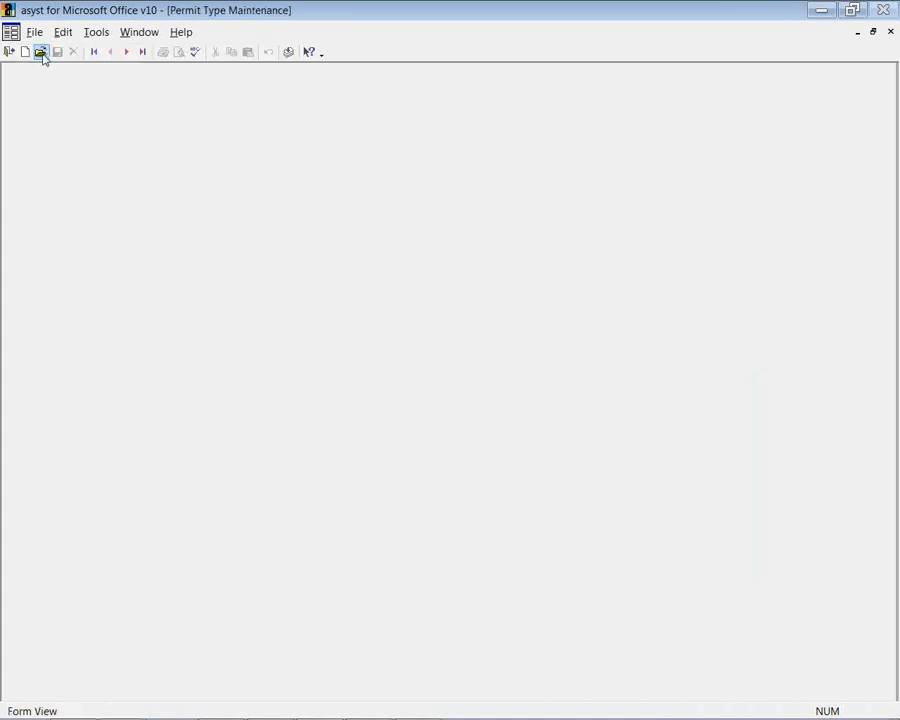
click(41, 52)
click(534, 432)
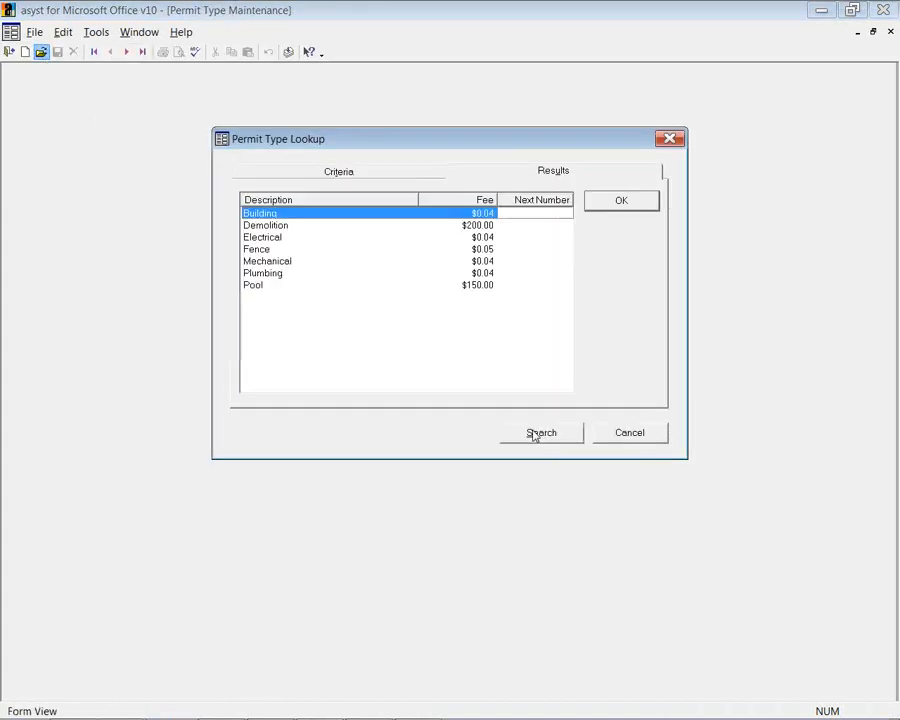
click(605, 205)
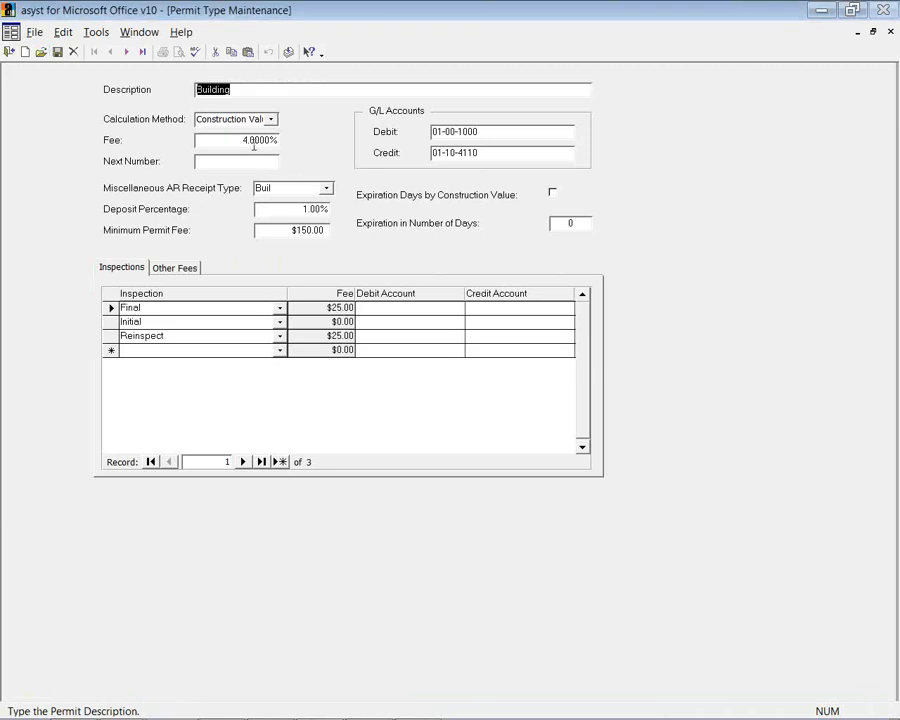
Review the Building permit type's fee calculation methods, other fees and inspections, and close Permit Type Maintenance.
click(270, 119)
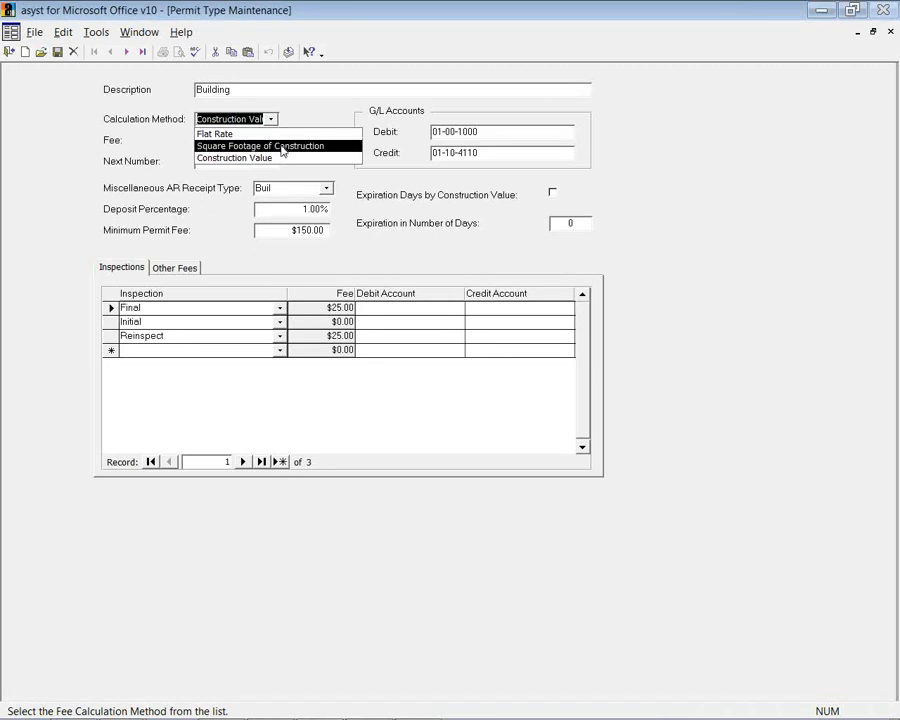
click(323, 113)
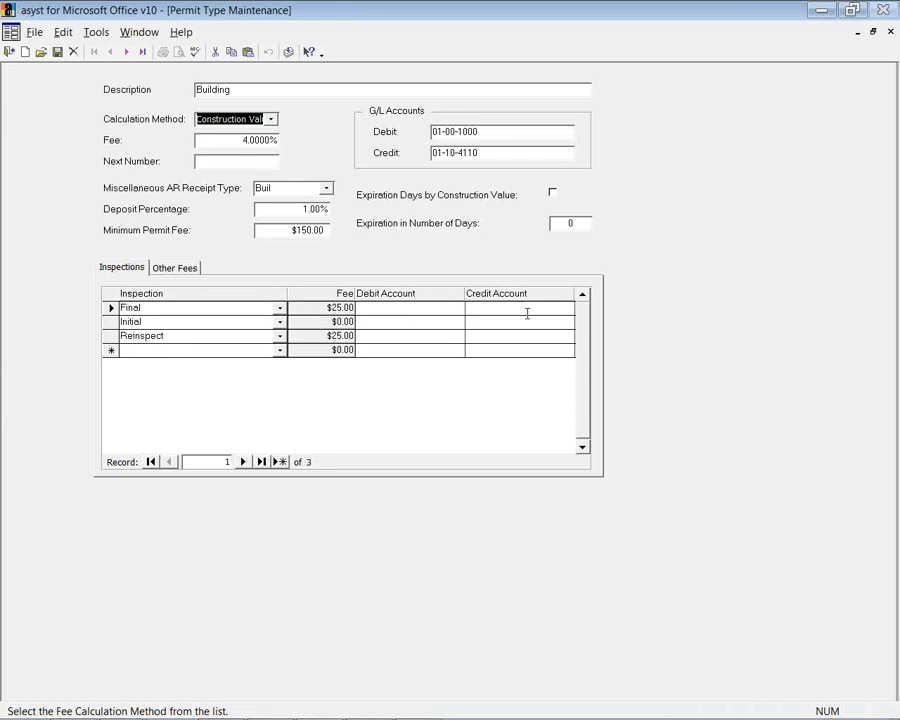
click(176, 268)
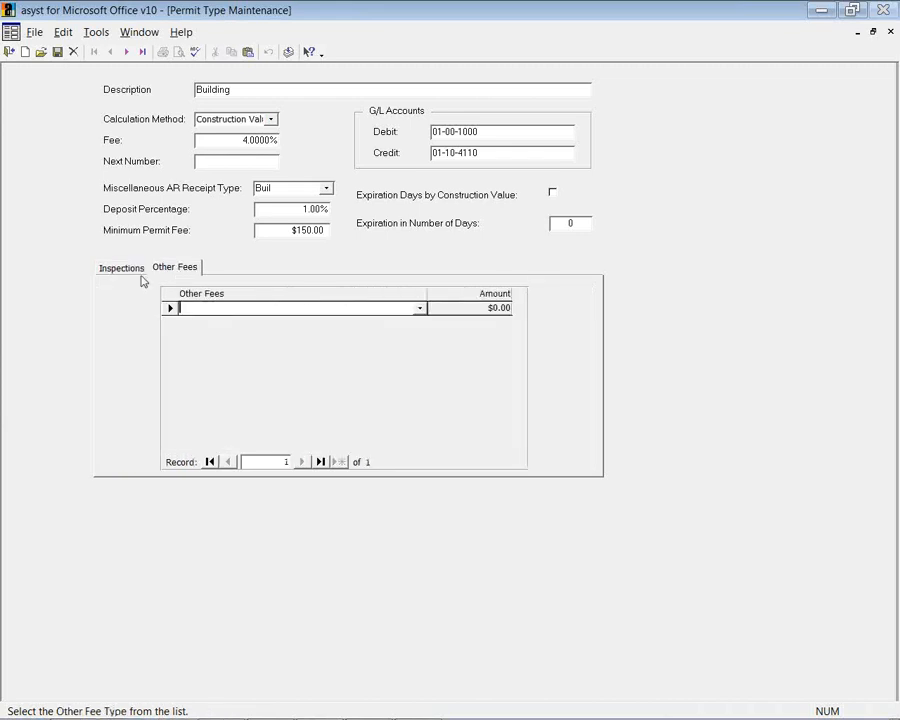
click(133, 271)
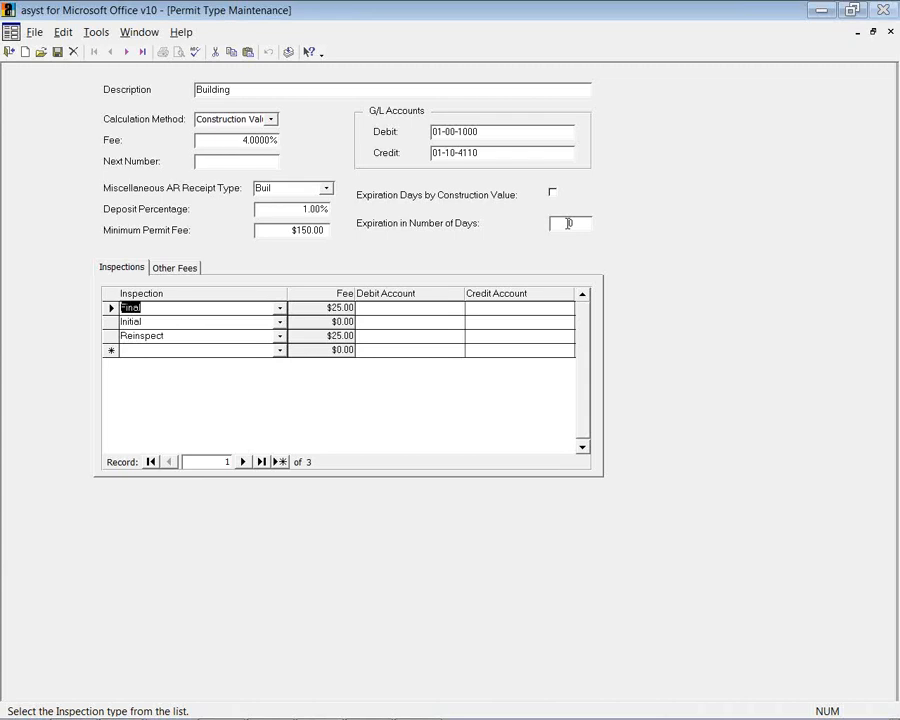
click(9, 51)
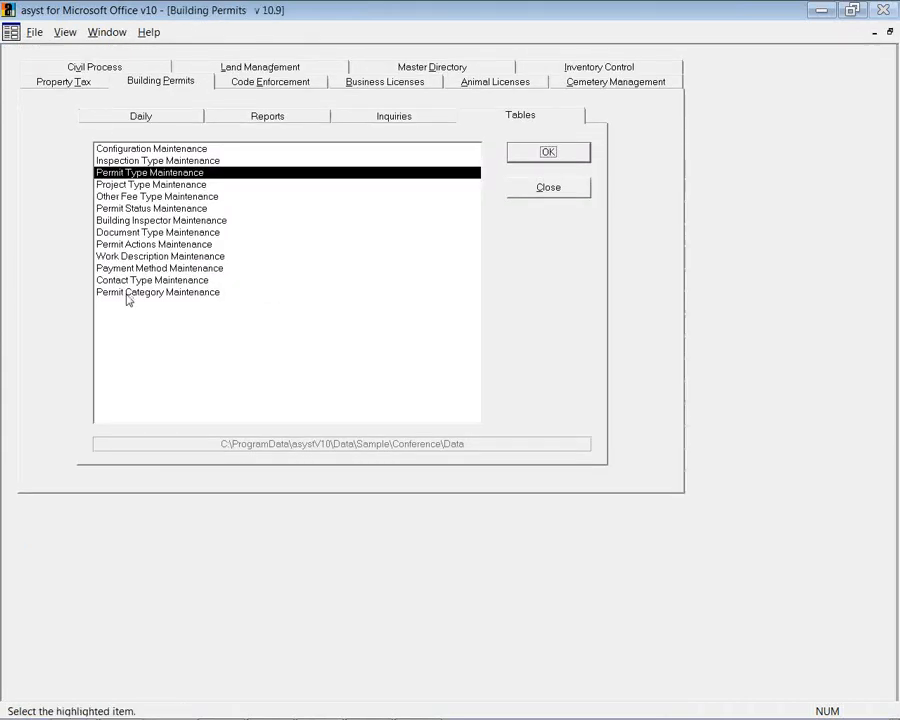
double_click(204, 233)
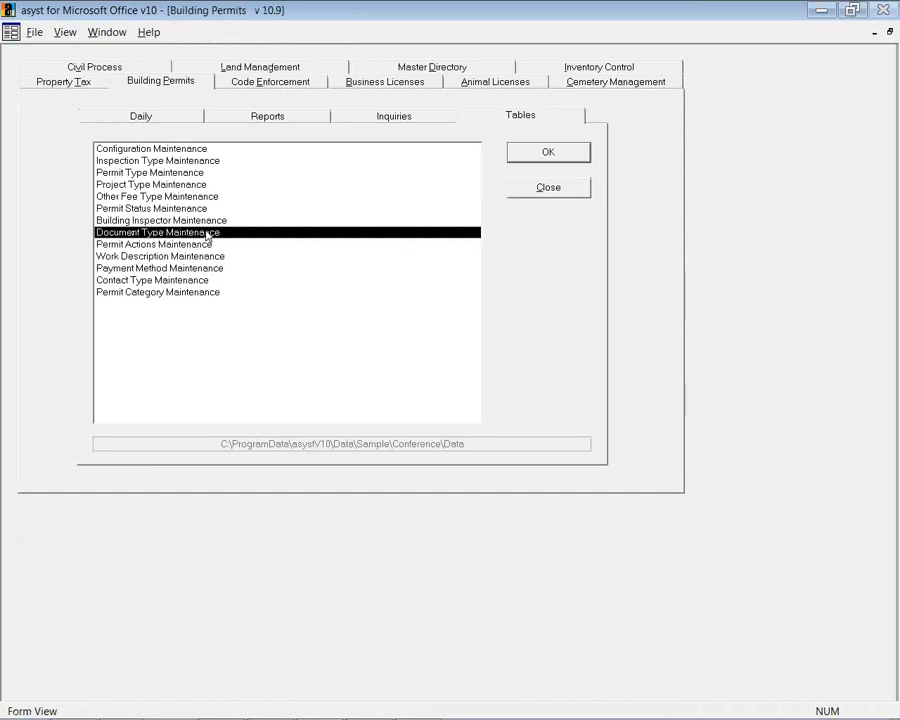
click(184, 119)
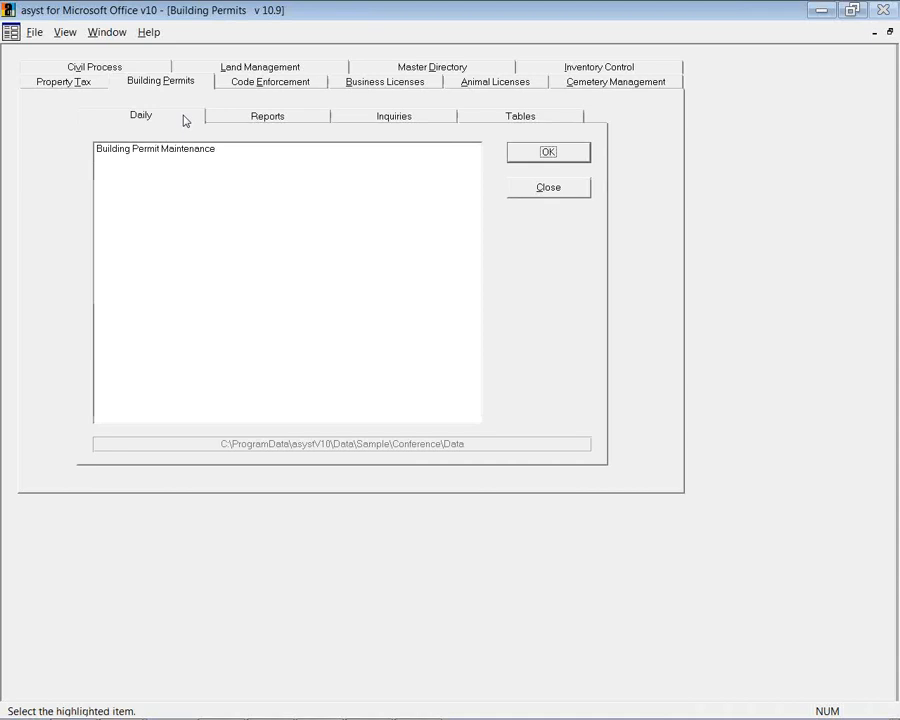
Search all complaints with blank criteria in Code Enforcement's Complaint Entry and open the "Dogs running in street" case.
click(236, 87)
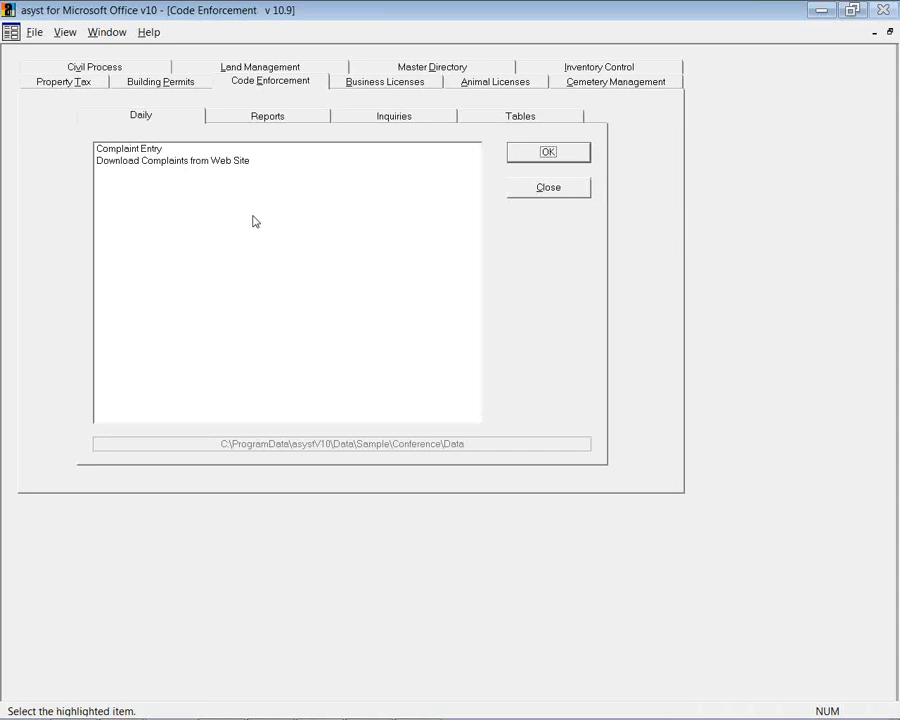
double_click(138, 148)
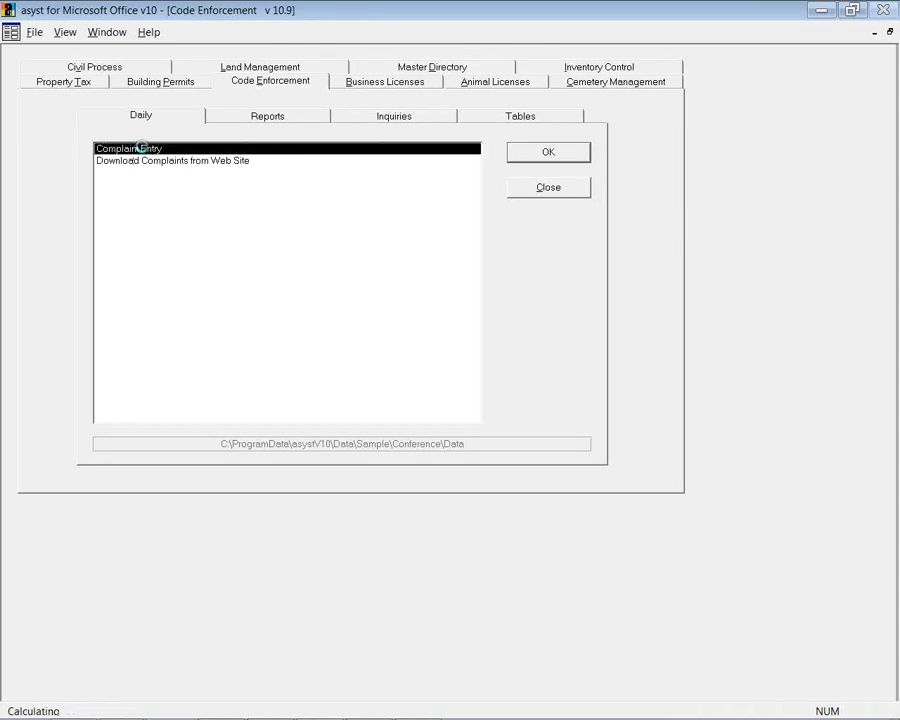
click(40, 51)
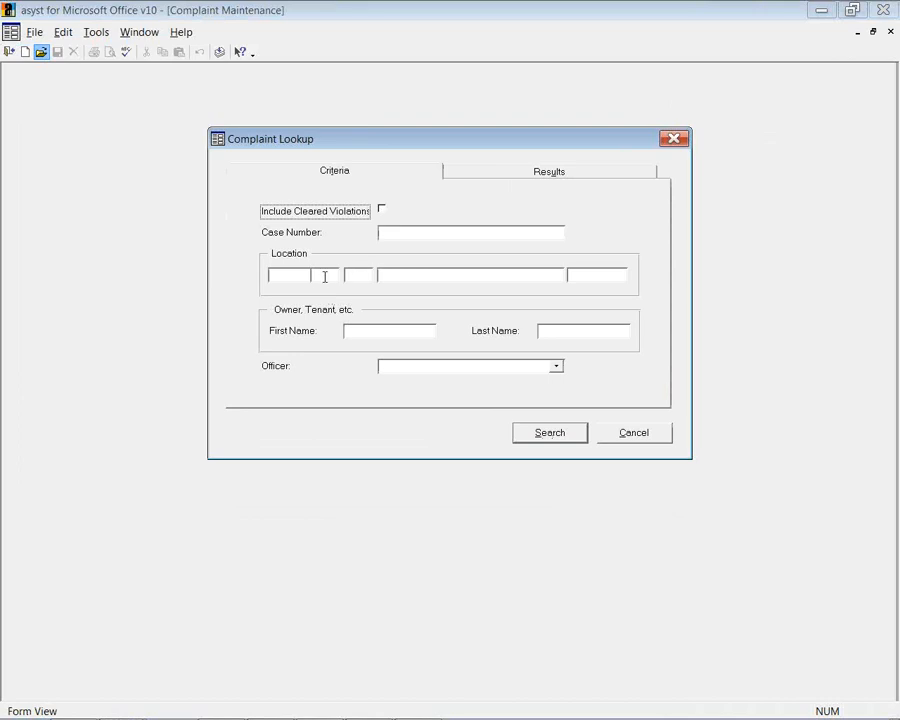
click(536, 436)
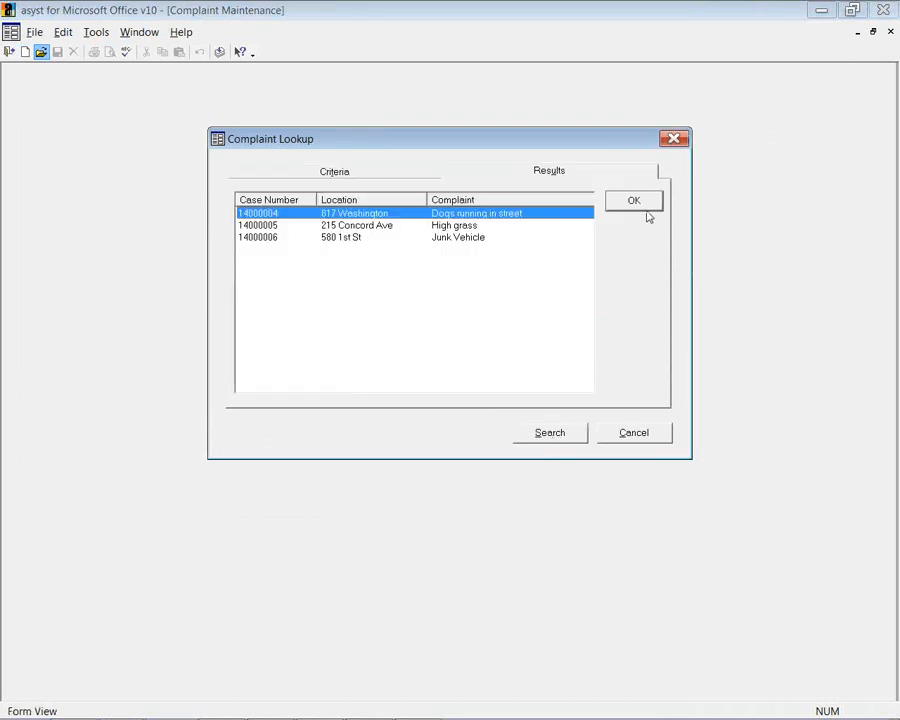
click(638, 204)
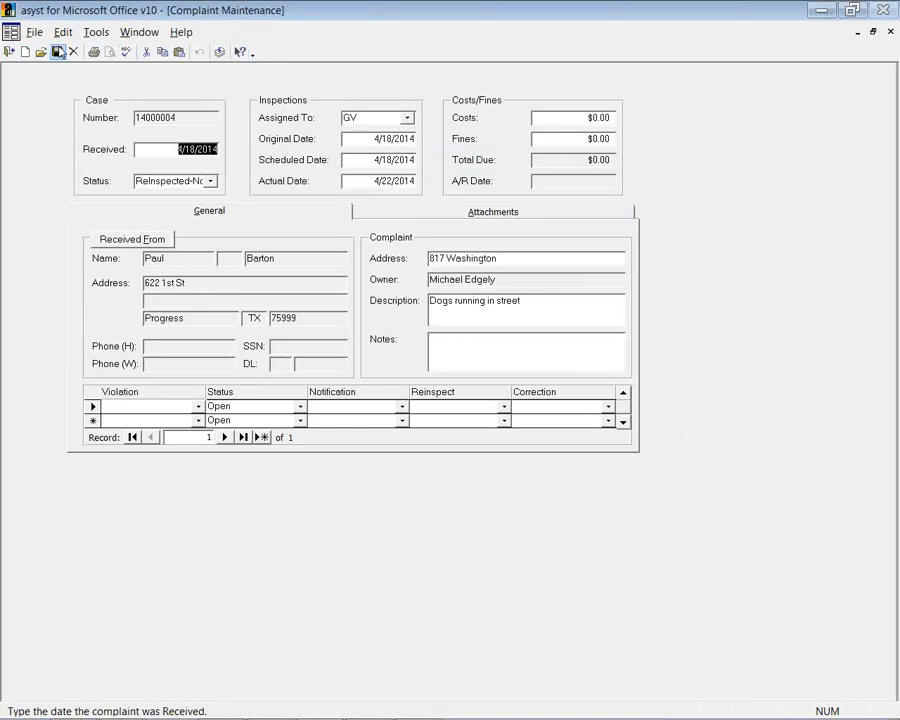
Examine the Log a HELPLINE Call form for Code Enforcement's Complaint Entry and cancel it without submitting a question.
click(170, 33)
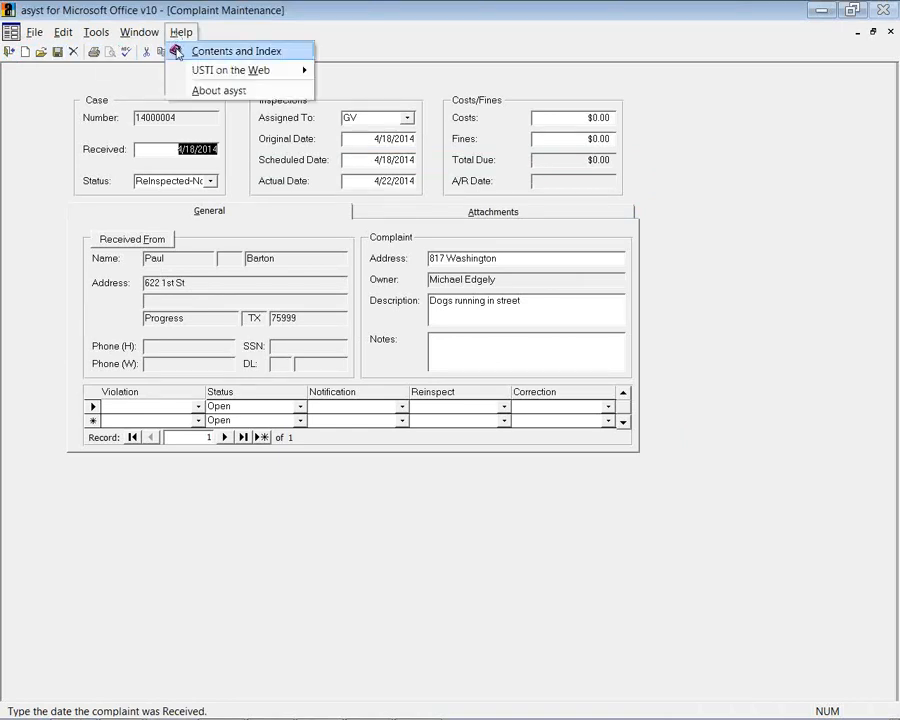
mouse_move(249, 70)
click(342, 73)
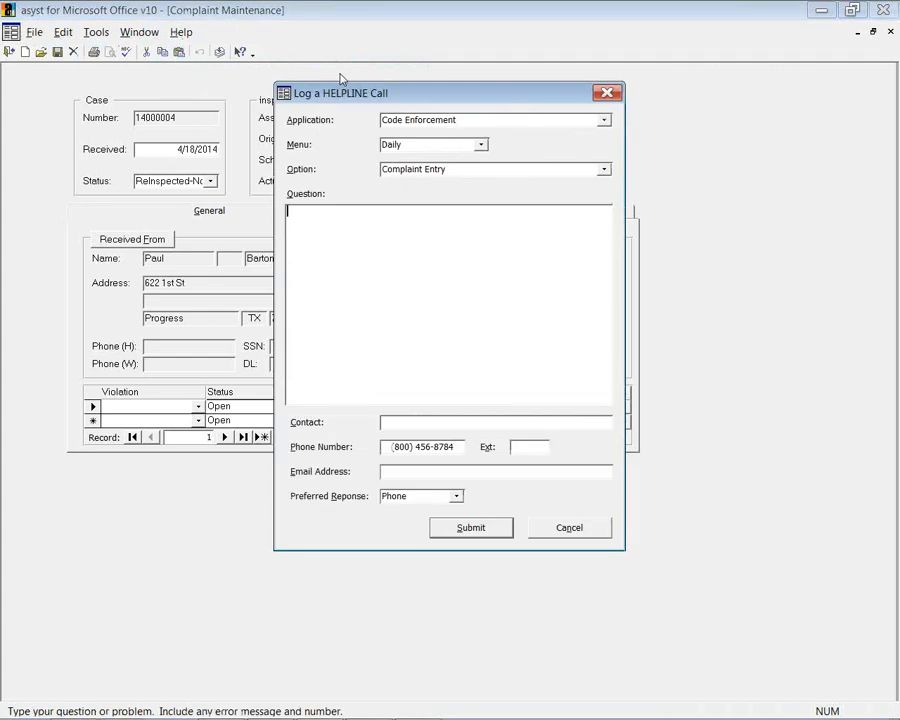
click(554, 534)
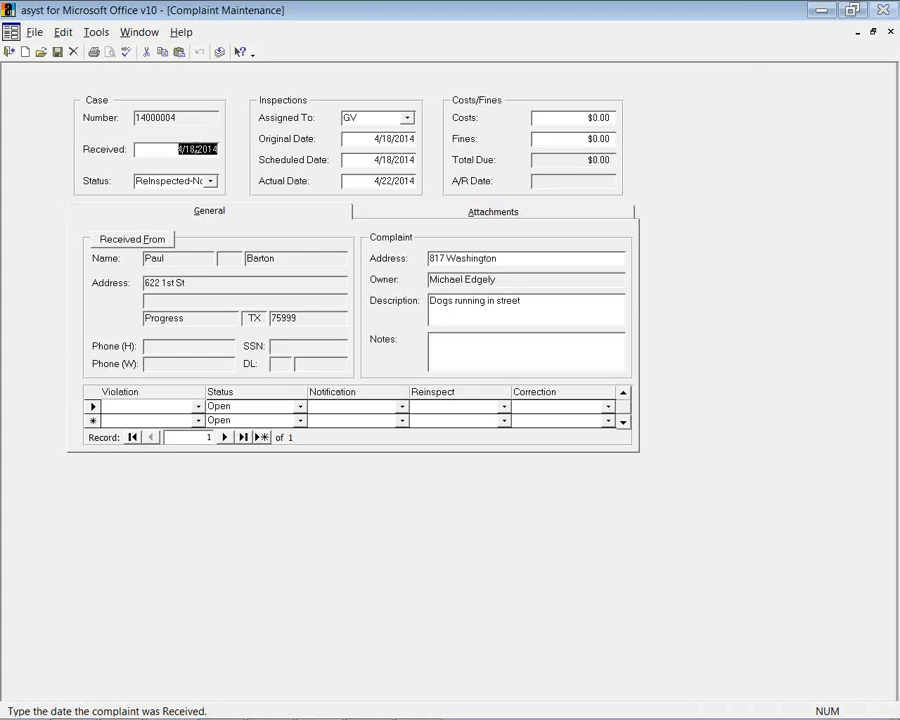
Examine the case status options available for the "Dogs running in street" complaint.
click(210, 181)
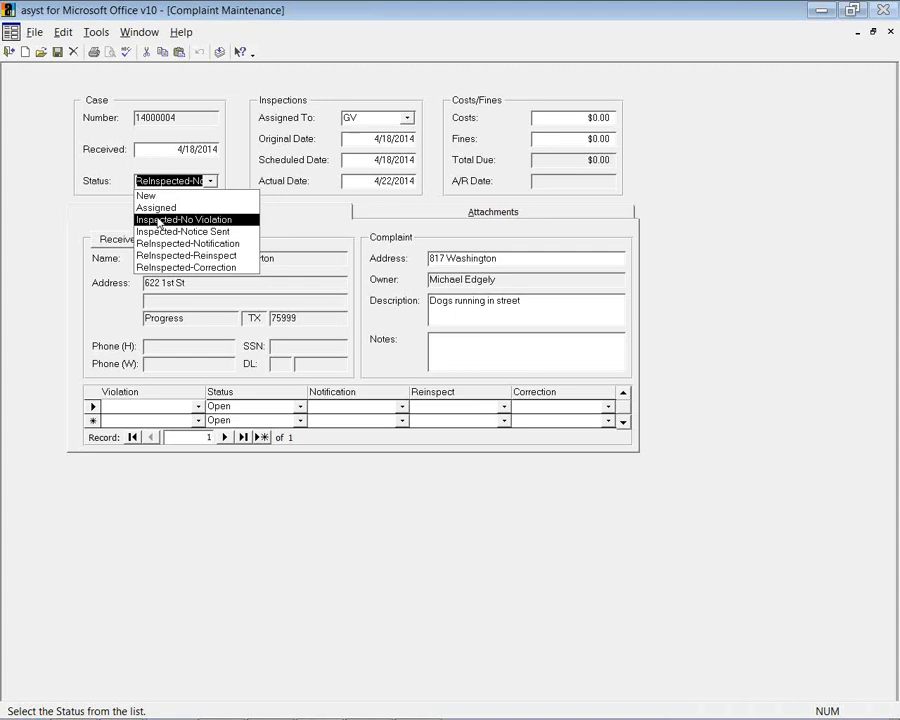
click(400, 203)
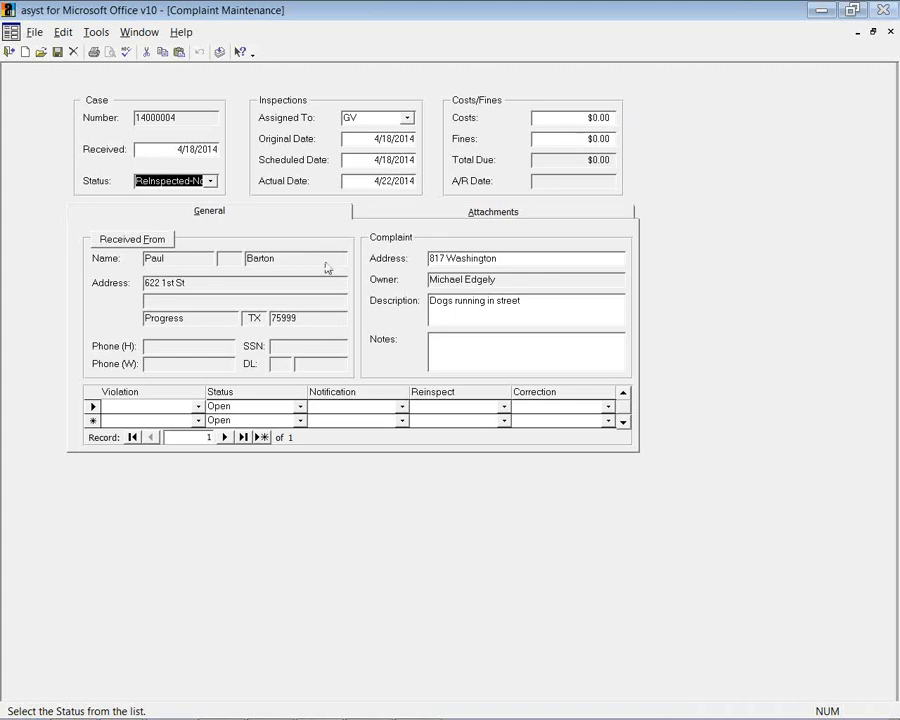
Examine the complainant's Master Directory lookup and the complaint's violation, status, notification and reinspect choices without changing anything.
click(132, 240)
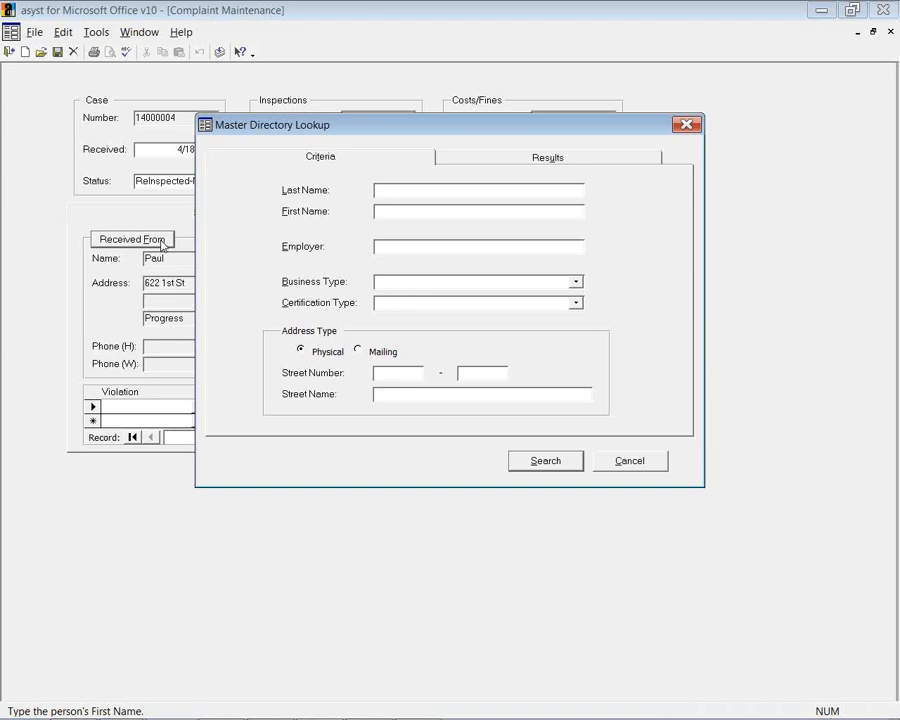
click(601, 462)
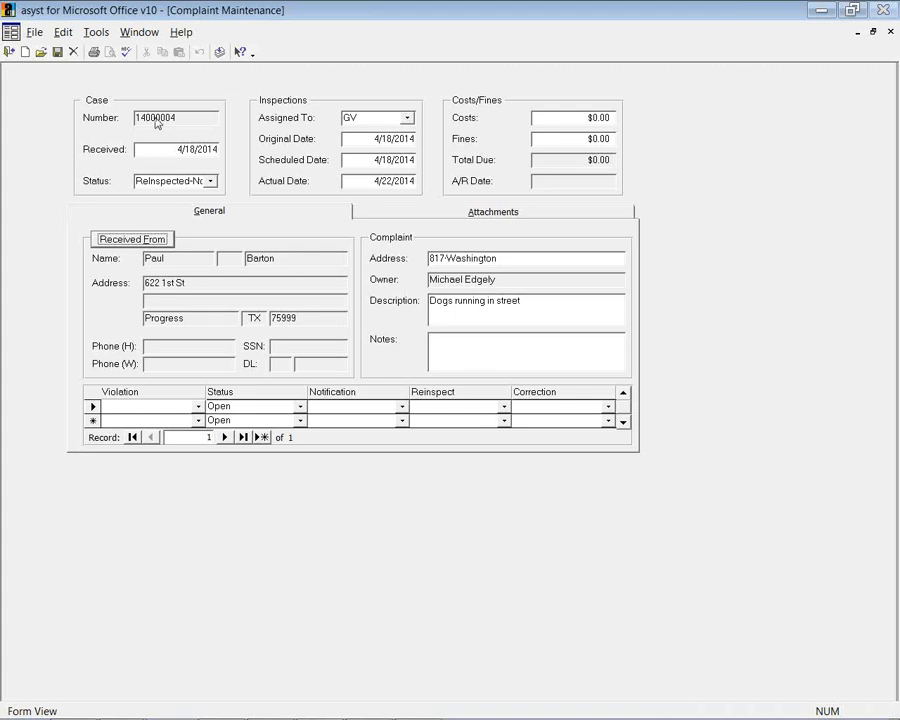
click(198, 406)
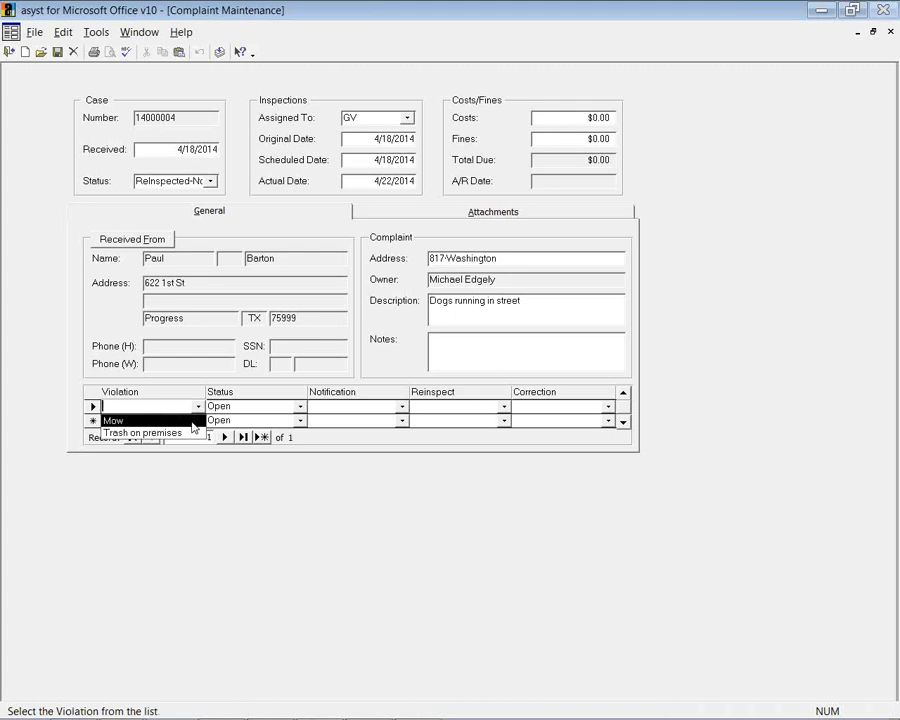
click(300, 407)
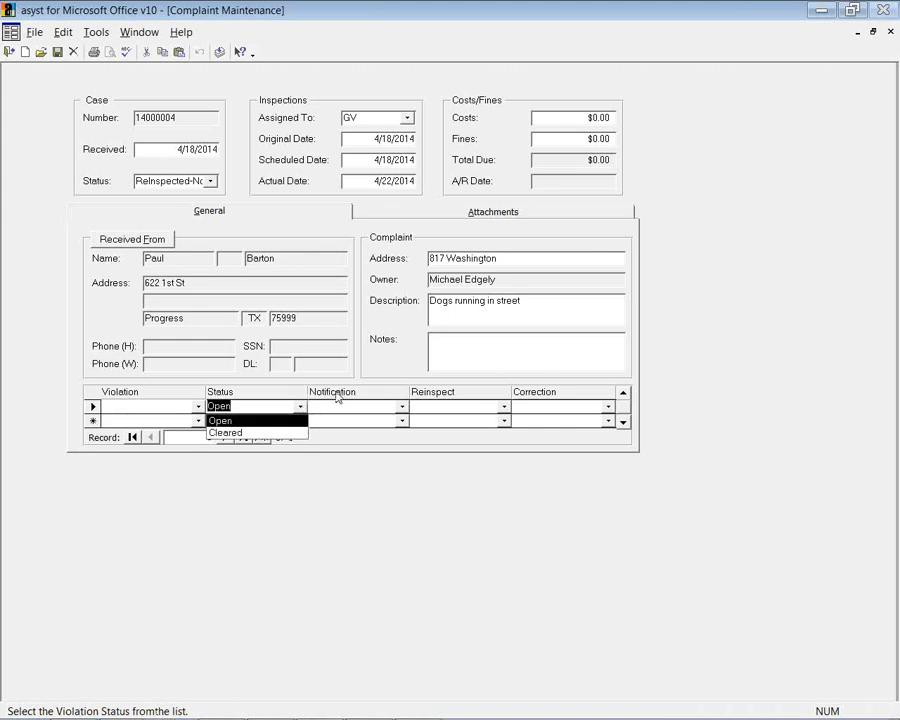
click(403, 407)
click(504, 407)
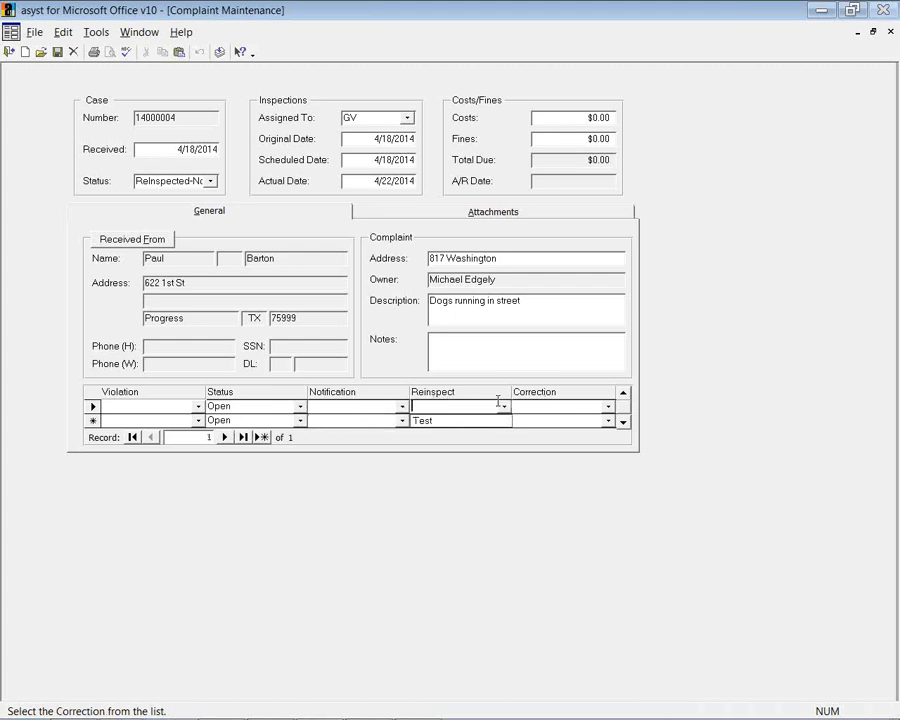
click(487, 390)
Review the Print Violation Notice options and the complaint's attachments, and close Complaint Maintenance without printing.
click(93, 52)
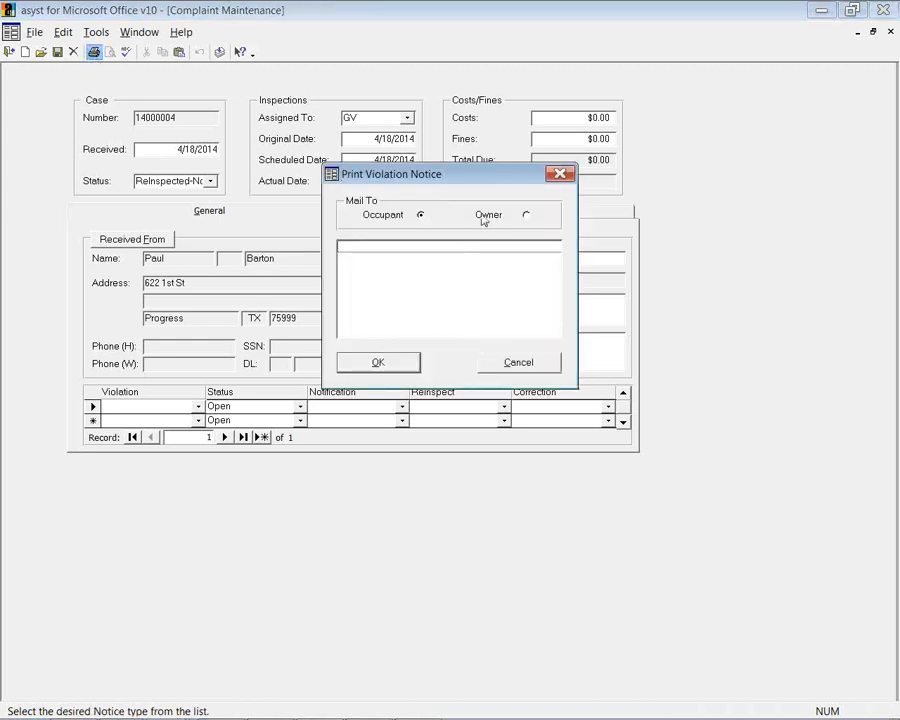
click(519, 364)
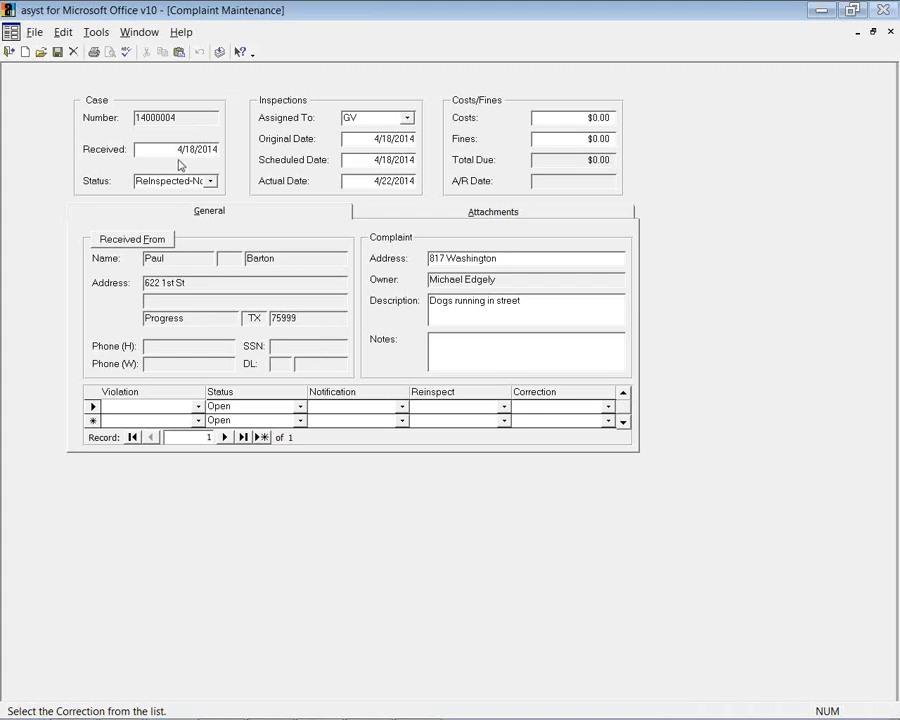
click(388, 214)
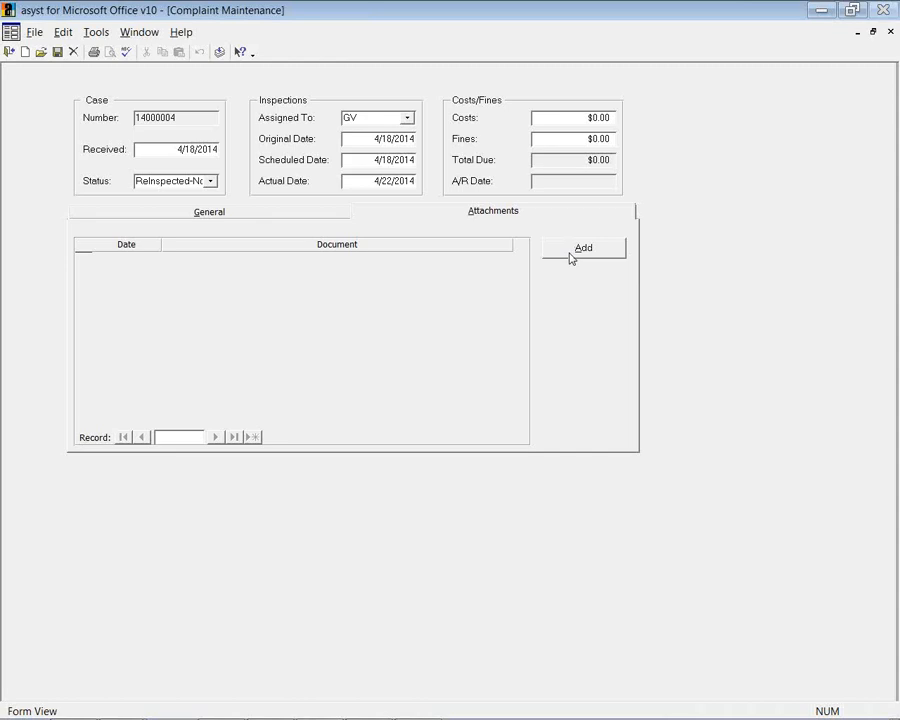
click(283, 217)
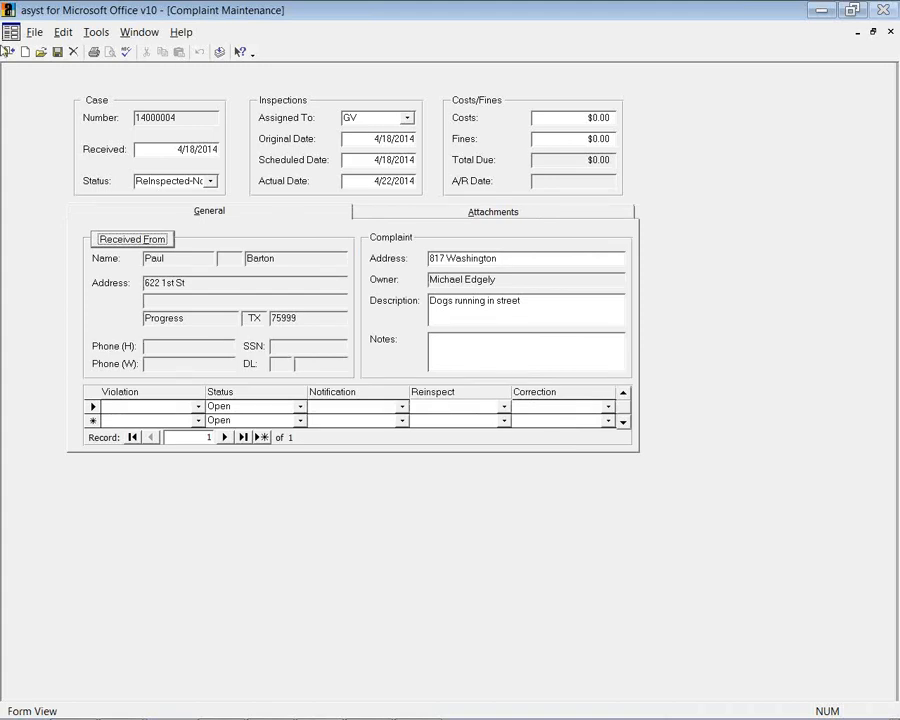
click(9, 51)
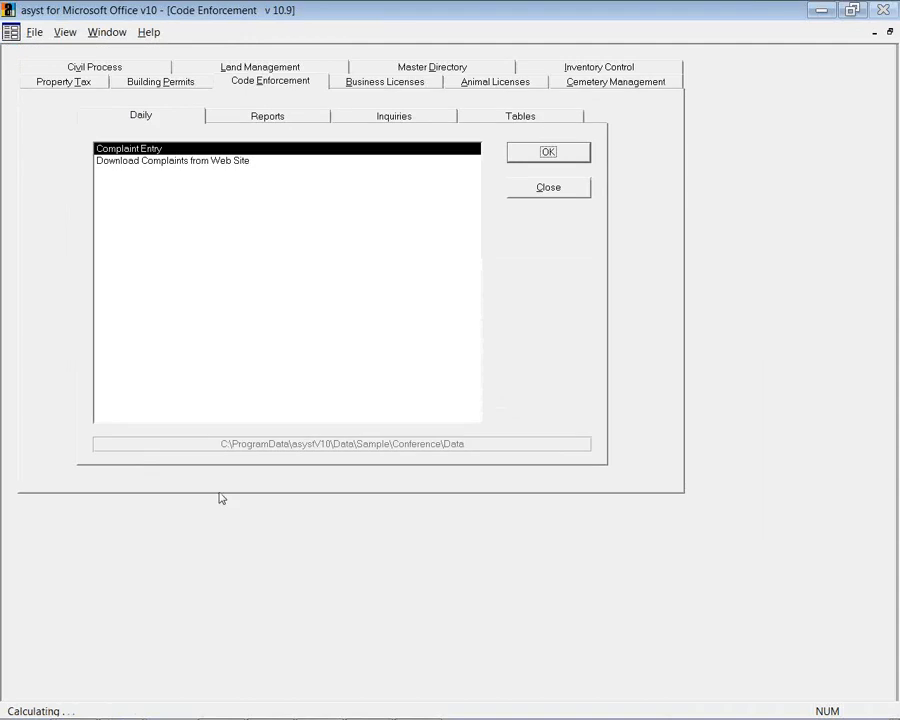
Switch to Internet Explorer, view the City of Progress site's form for reporting a code enforcement violation, and return to asyst.
click(205, 163)
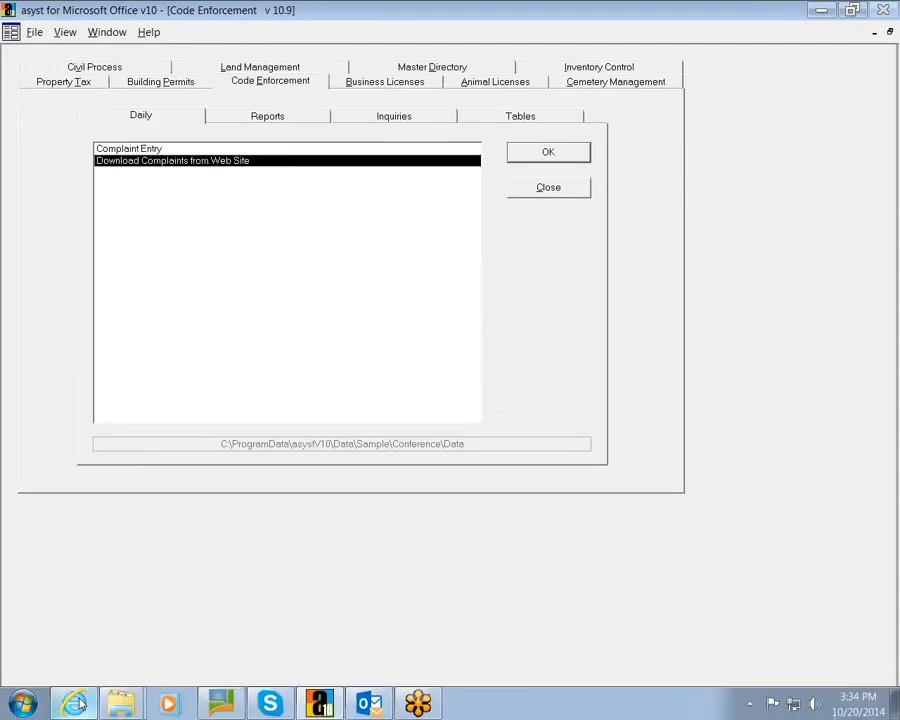
click(74, 705)
click(129, 62)
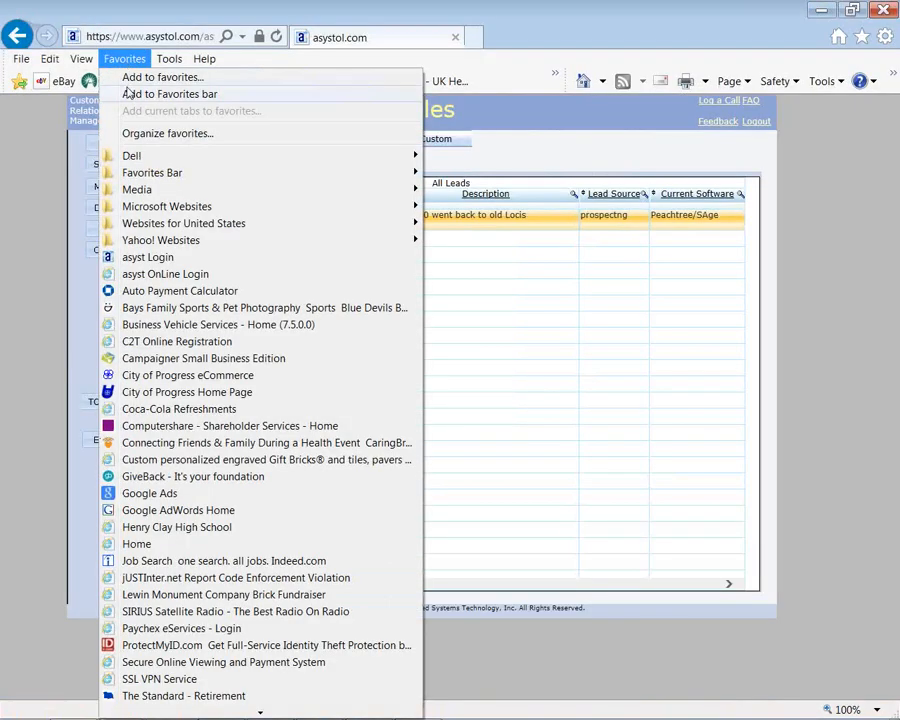
click(156, 393)
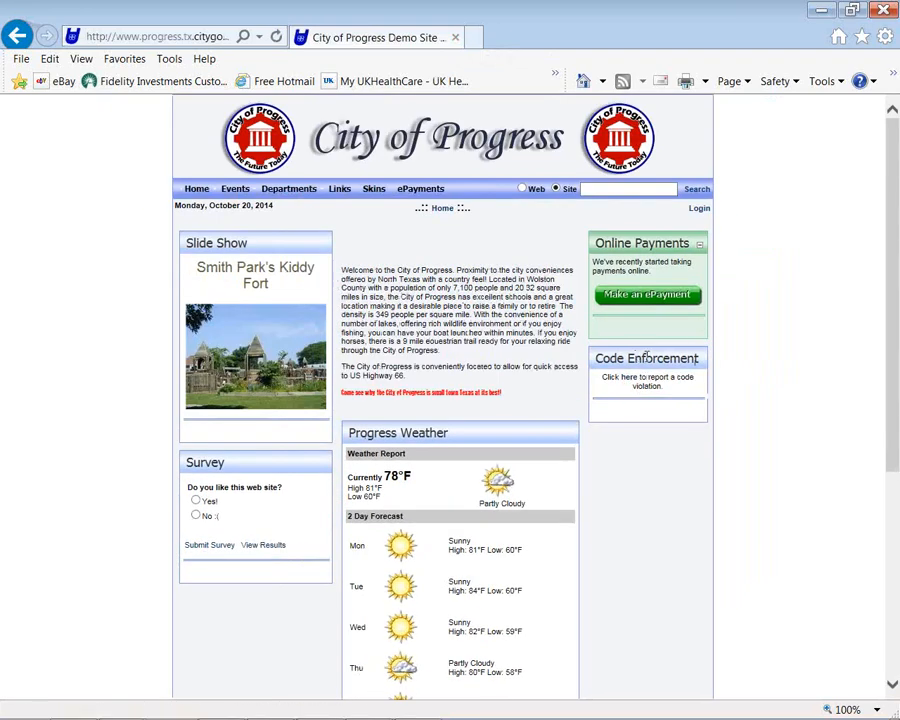
click(631, 383)
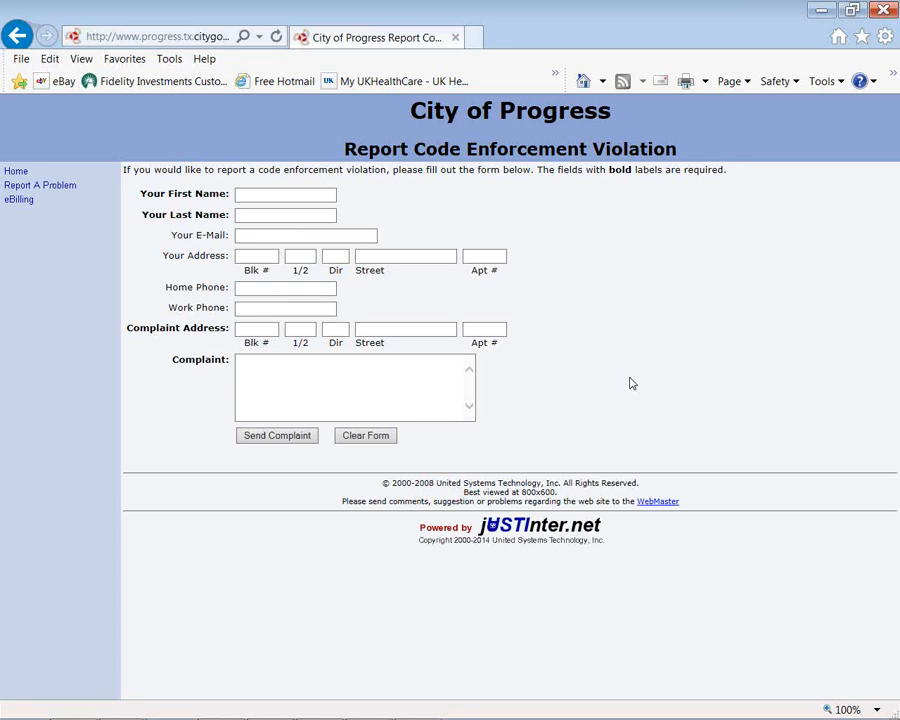
mouse_move(458, 702)
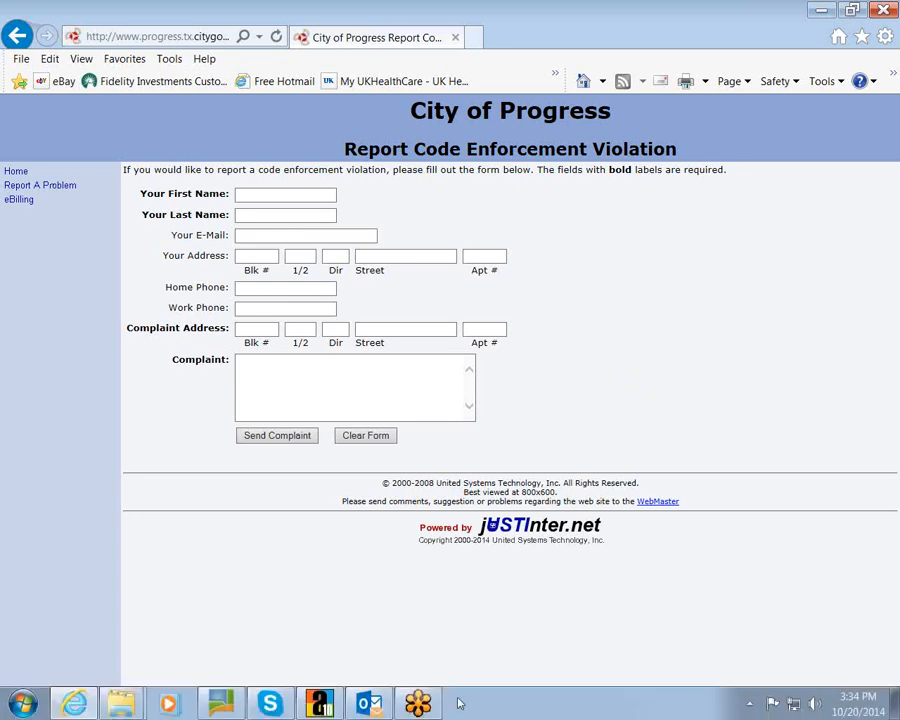
click(325, 705)
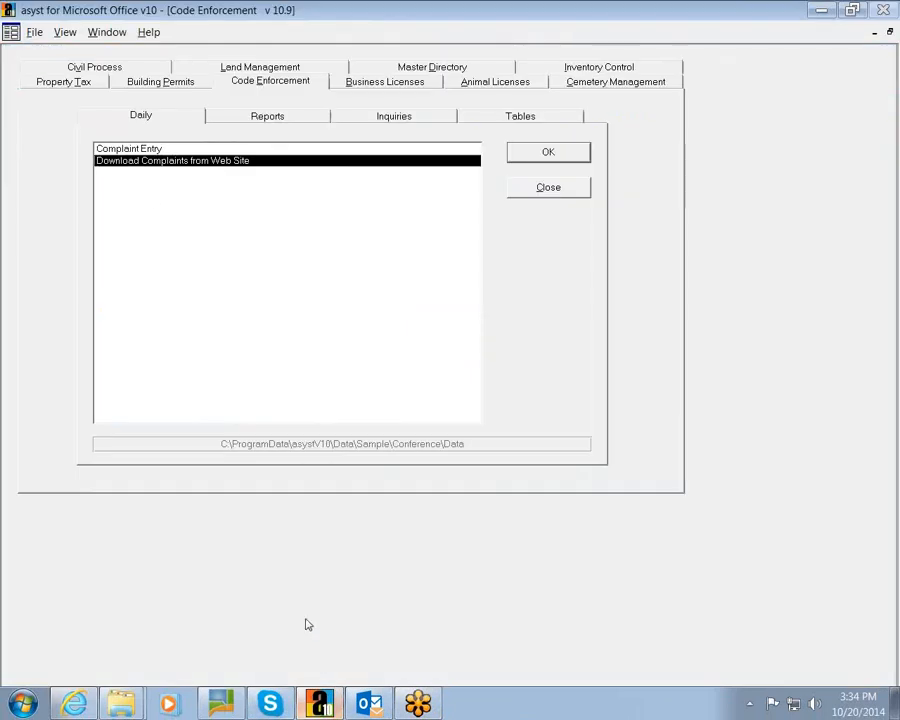
Try to run Code Enforcement's Complaints List report for the Inspected-No Violation status, including cleared violations.
click(213, 117)
click(154, 150)
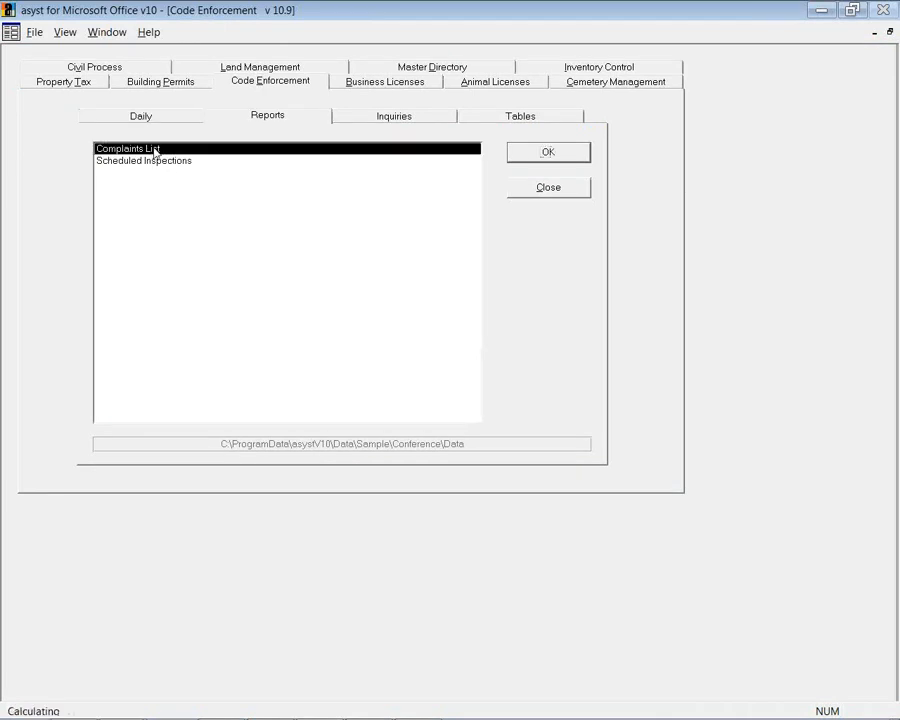
click(530, 153)
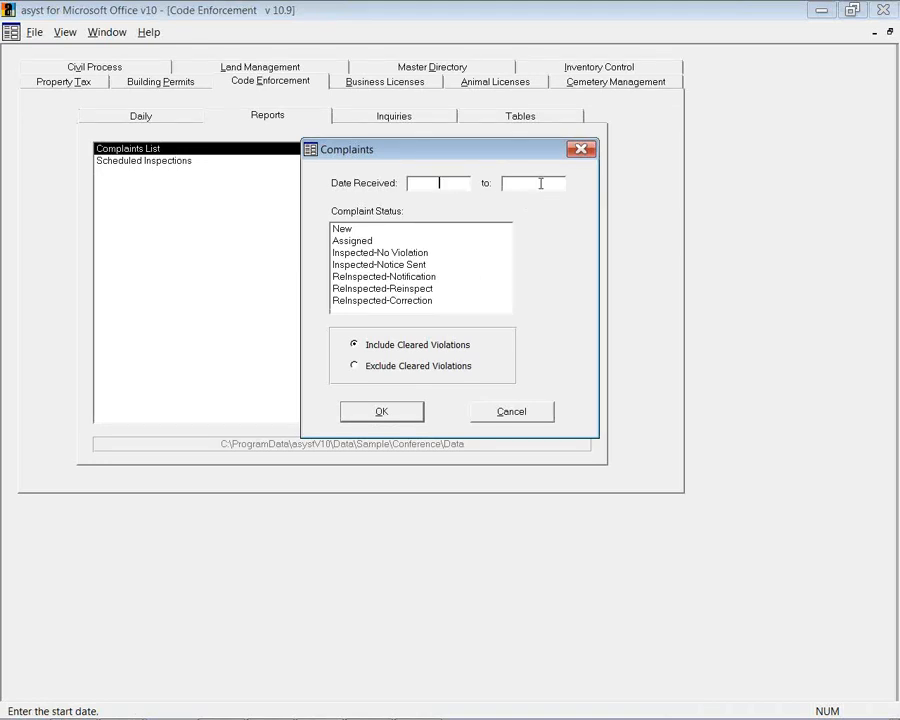
click(378, 255)
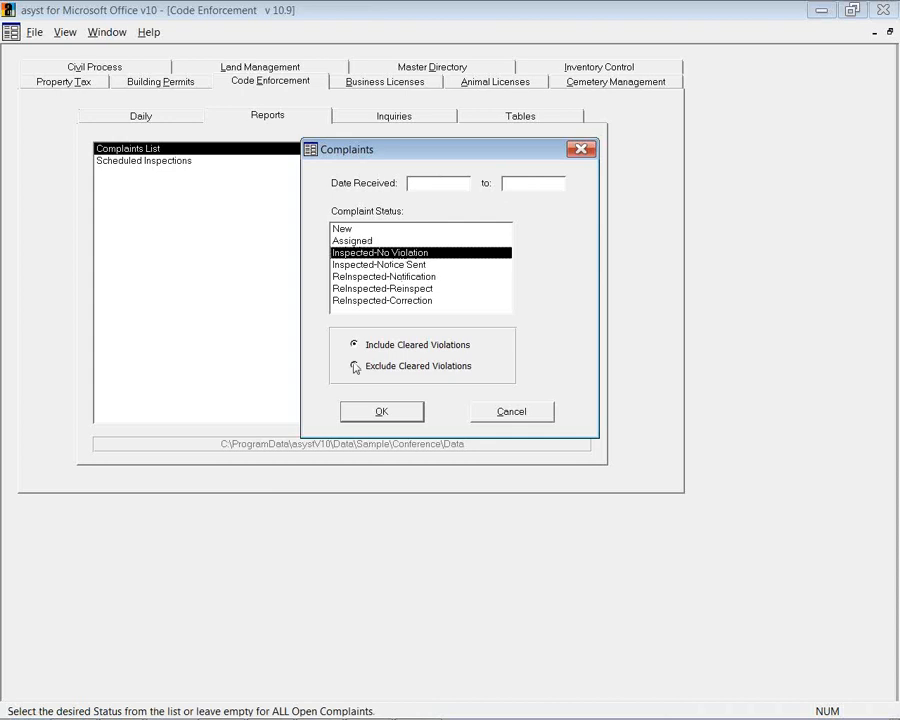
click(381, 411)
click(550, 431)
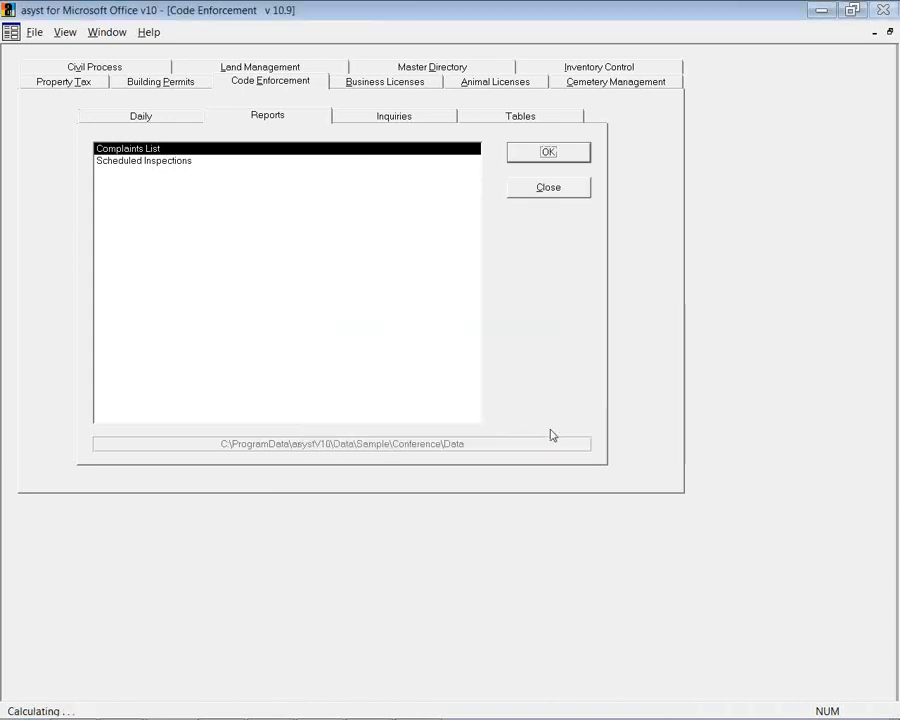
Run the Complaints List report for all dates and statuses excluding cleared violations, review it and close the preview.
click(530, 151)
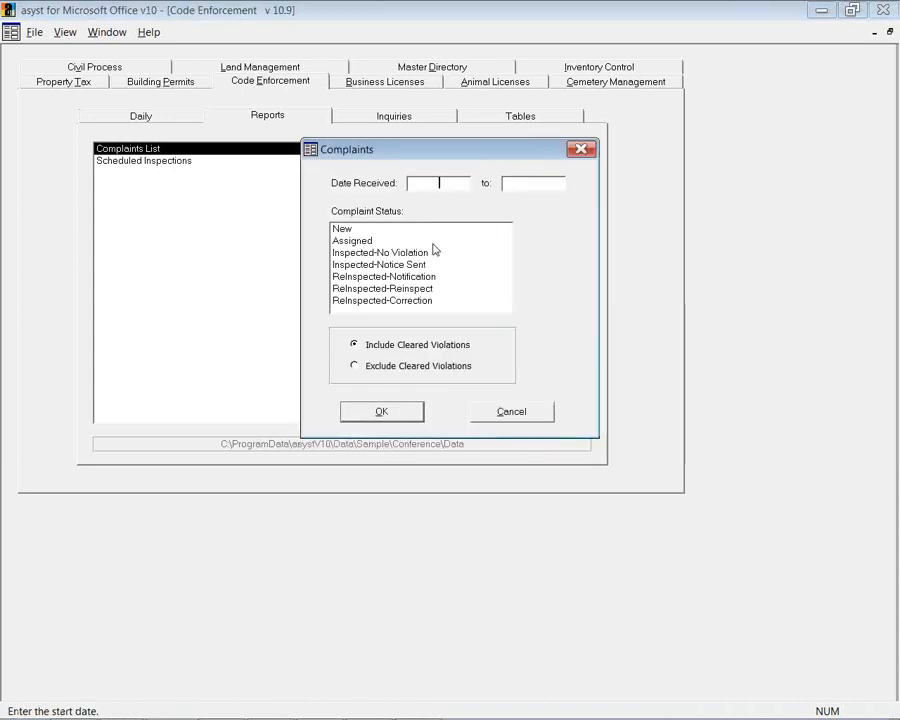
click(354, 365)
click(381, 412)
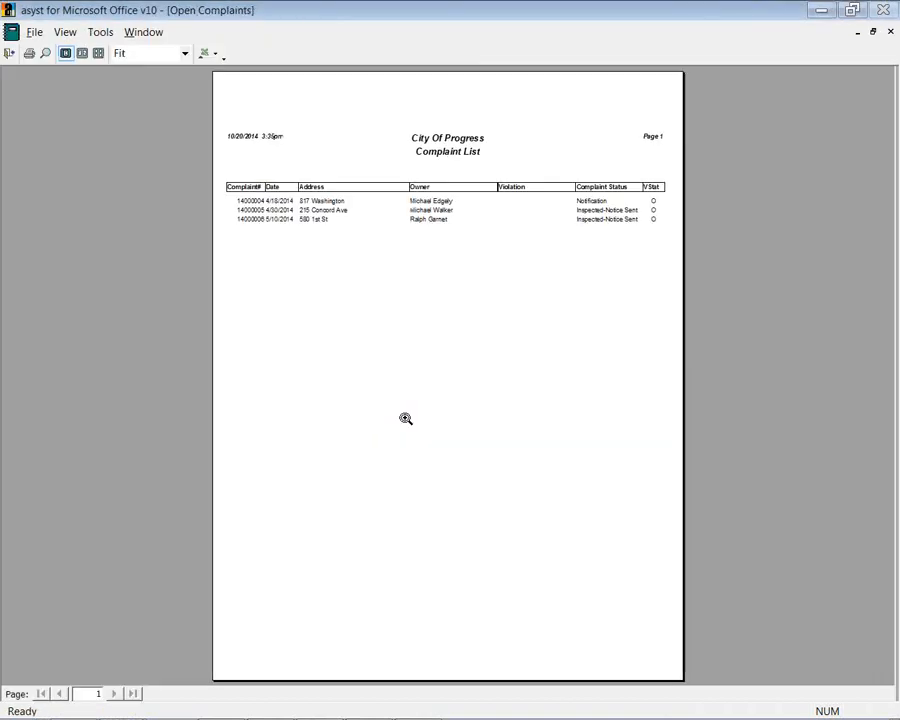
click(438, 225)
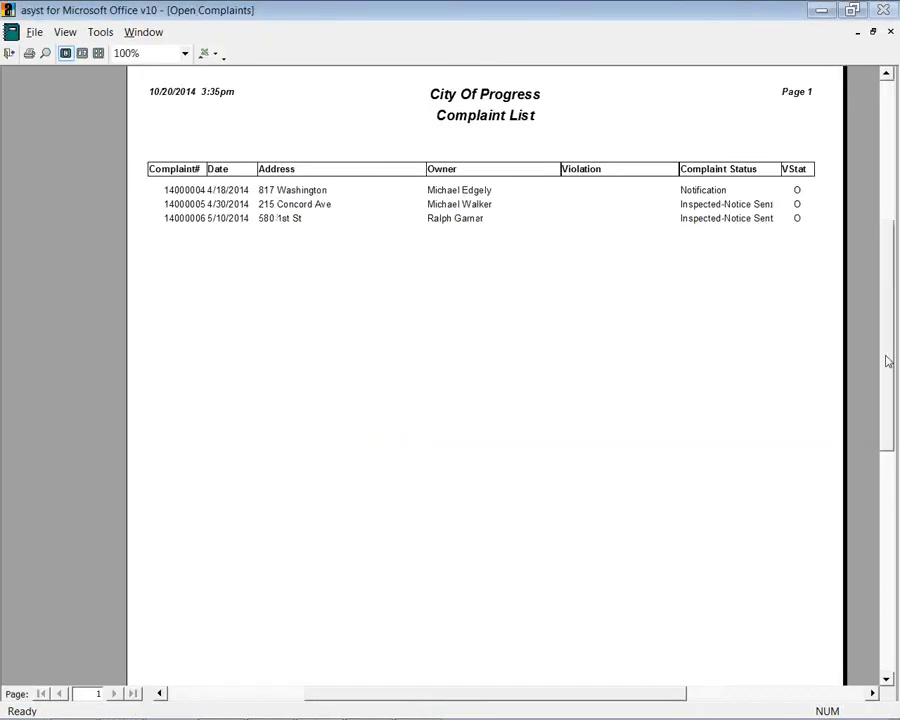
drag(886, 362, 886, 331)
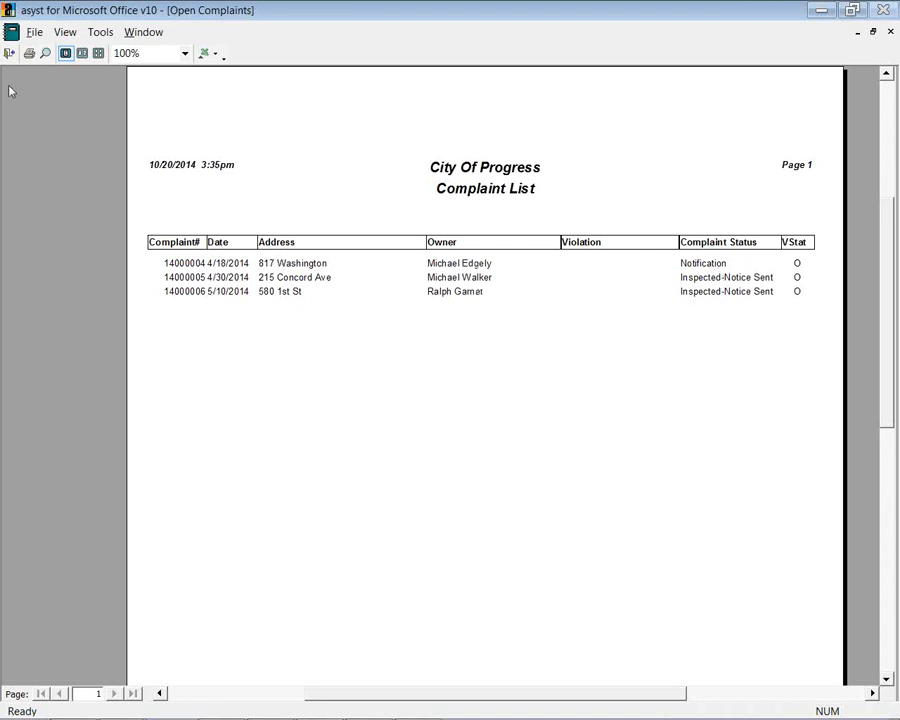
click(9, 53)
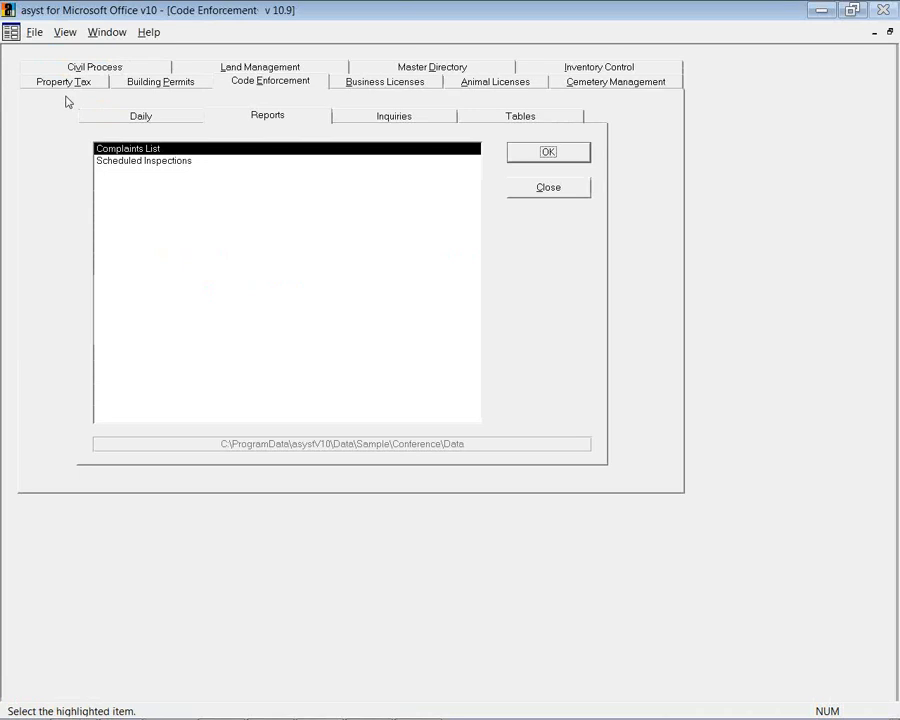
Run the Scheduled Inspections report with a blank inspection date, review it and close the preview.
click(146, 160)
click(546, 154)
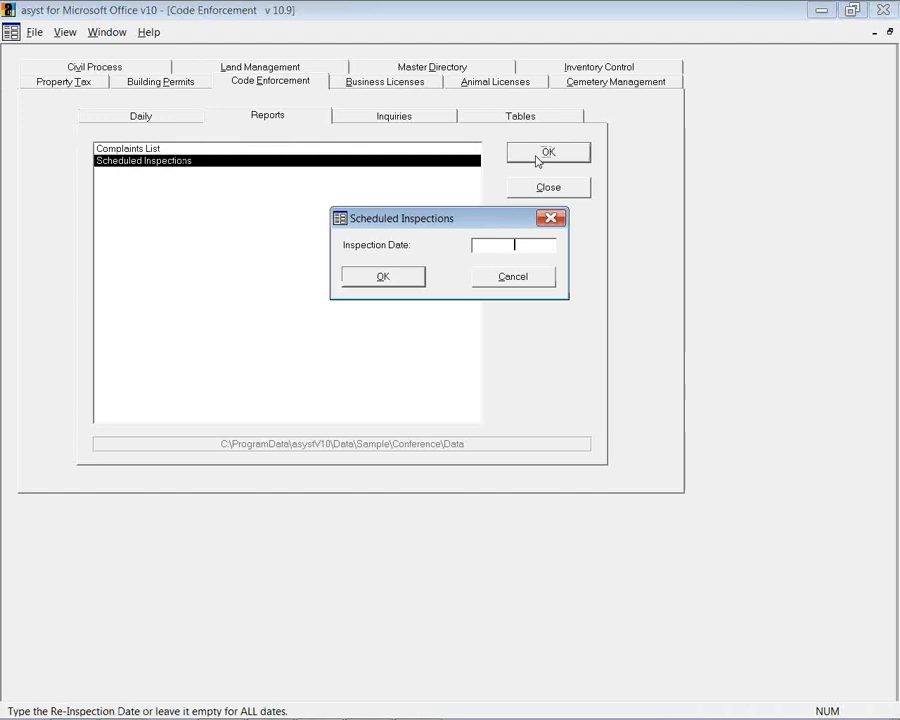
click(400, 280)
click(355, 177)
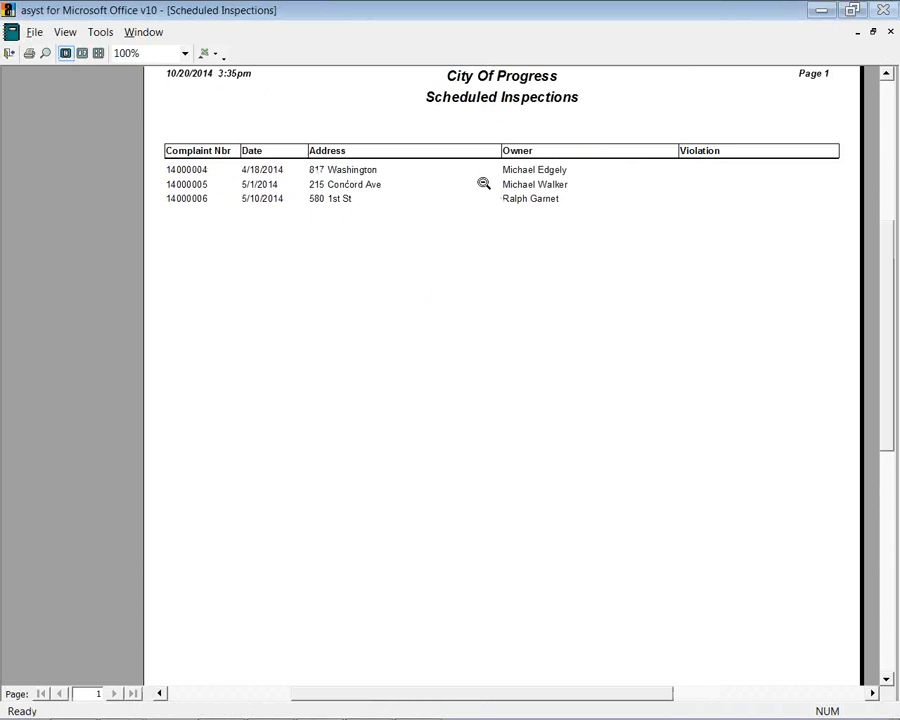
click(8, 53)
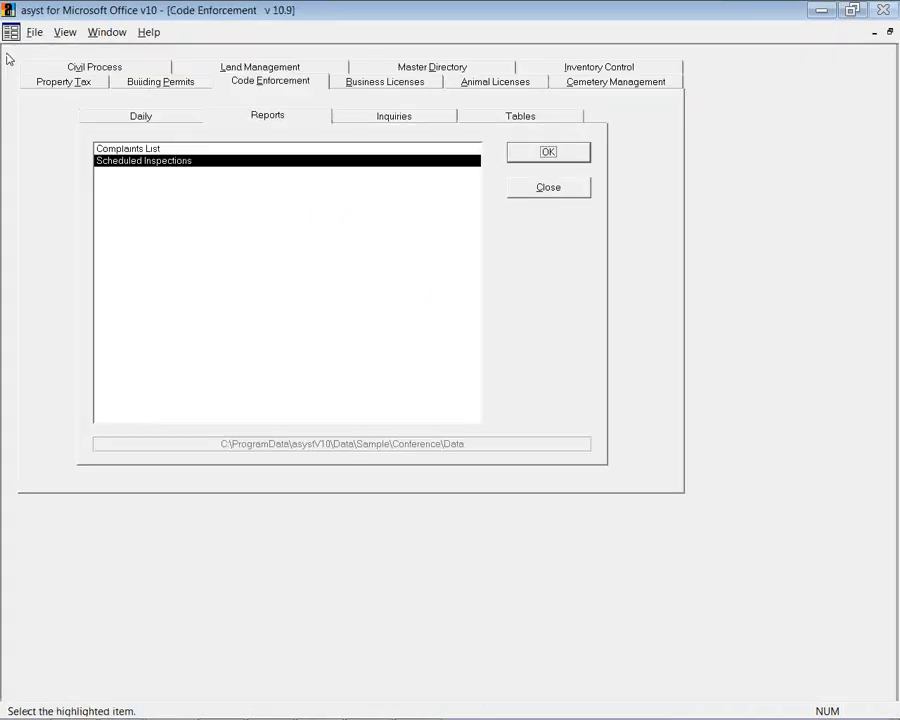
View Code Enforcement's available inquiries, and review the decimals, corrections and complaint number settings in Configuration Maintenance.
click(342, 119)
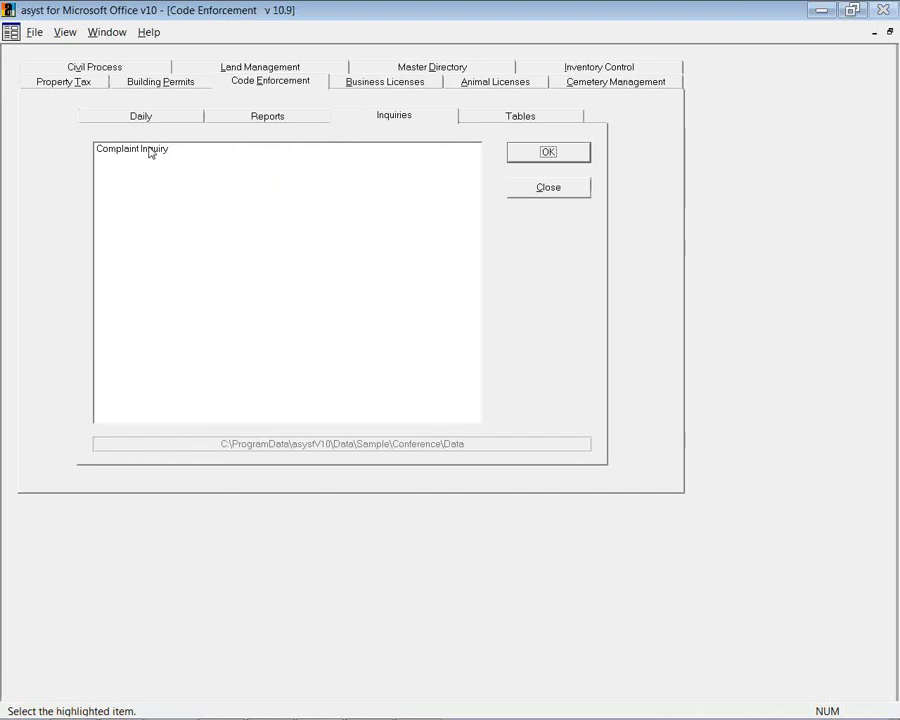
click(468, 120)
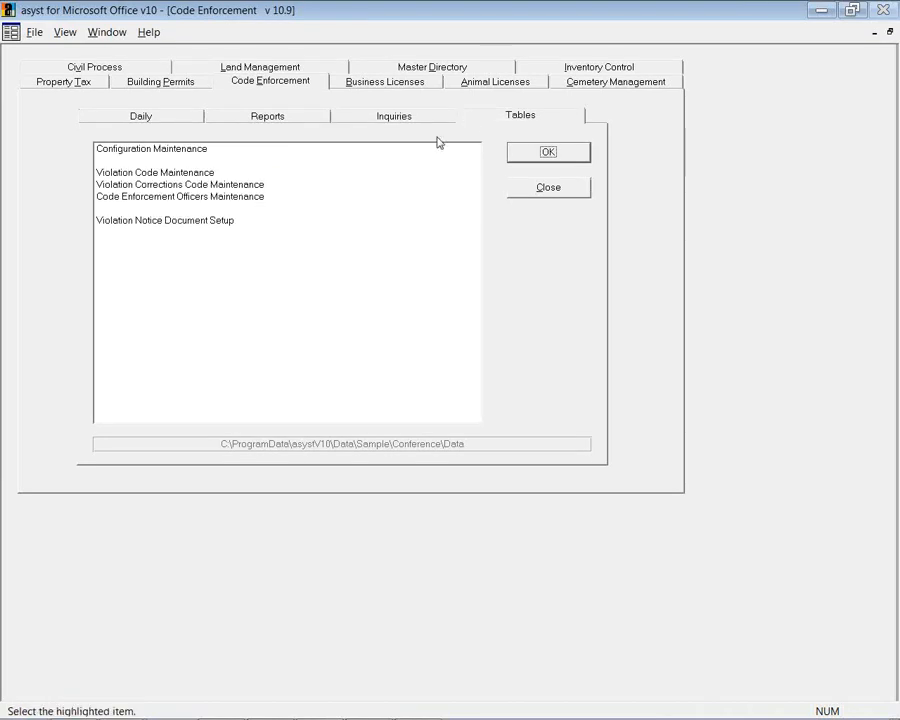
double_click(155, 149)
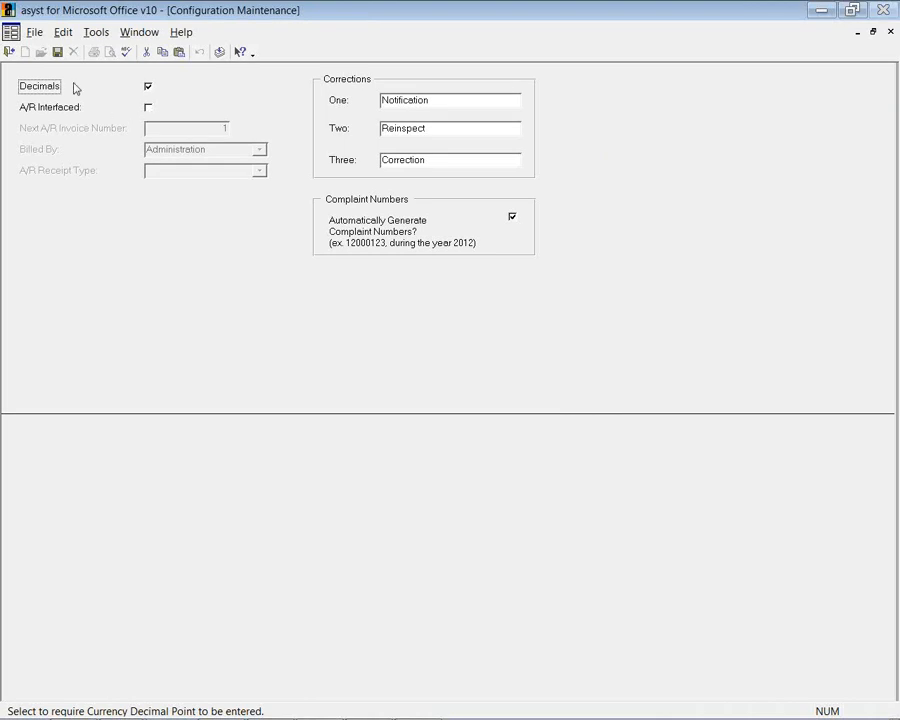
click(8, 51)
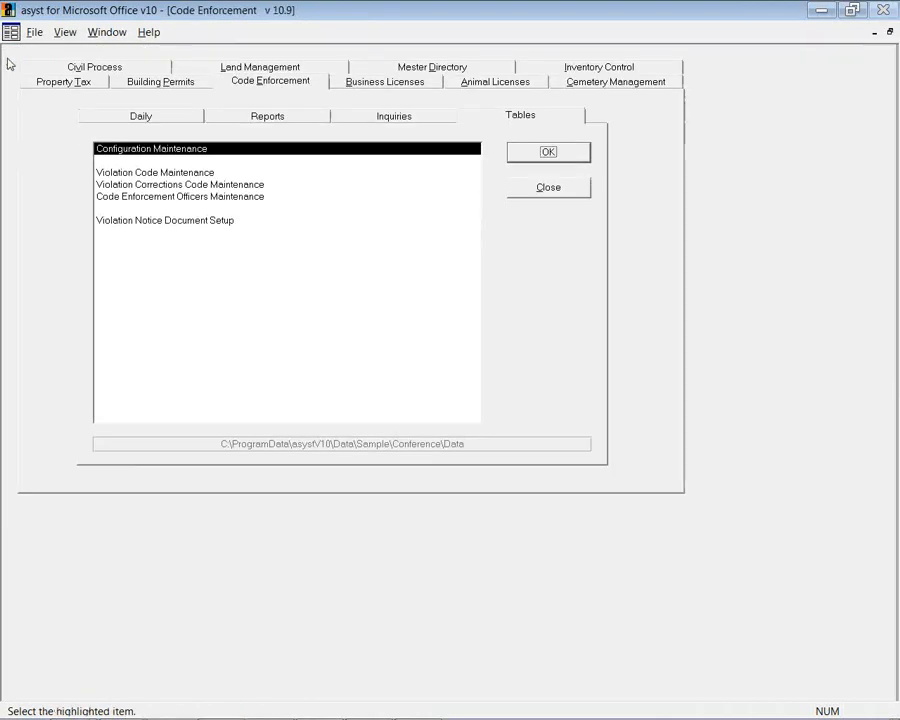
Look over the Violation Code Maintenance and Violation Notice Document Setup entries, and return to Code Enforcement's daily tasks.
click(146, 174)
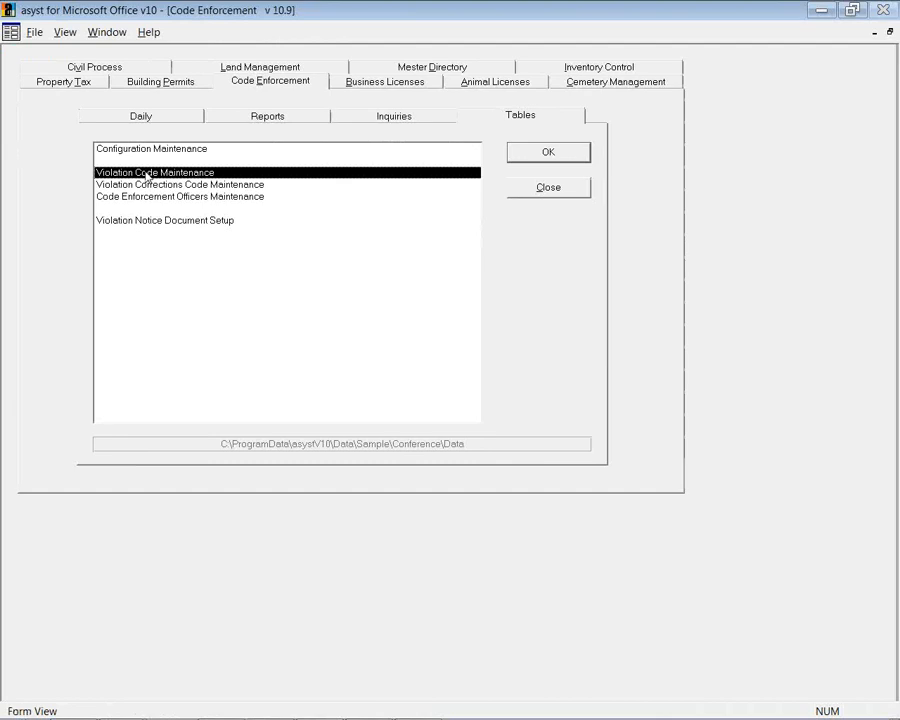
click(165, 221)
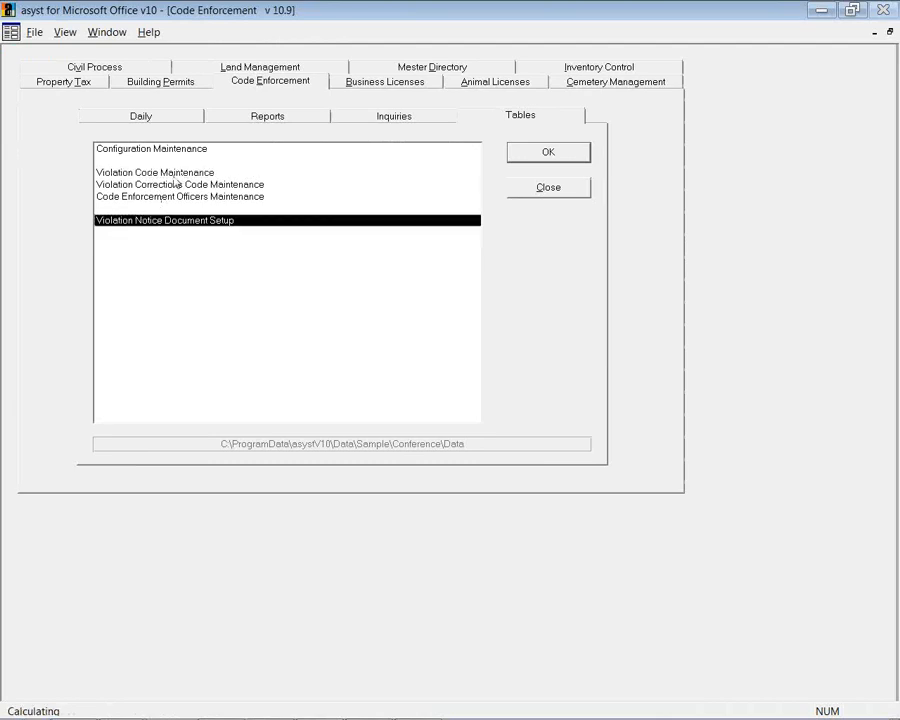
click(174, 121)
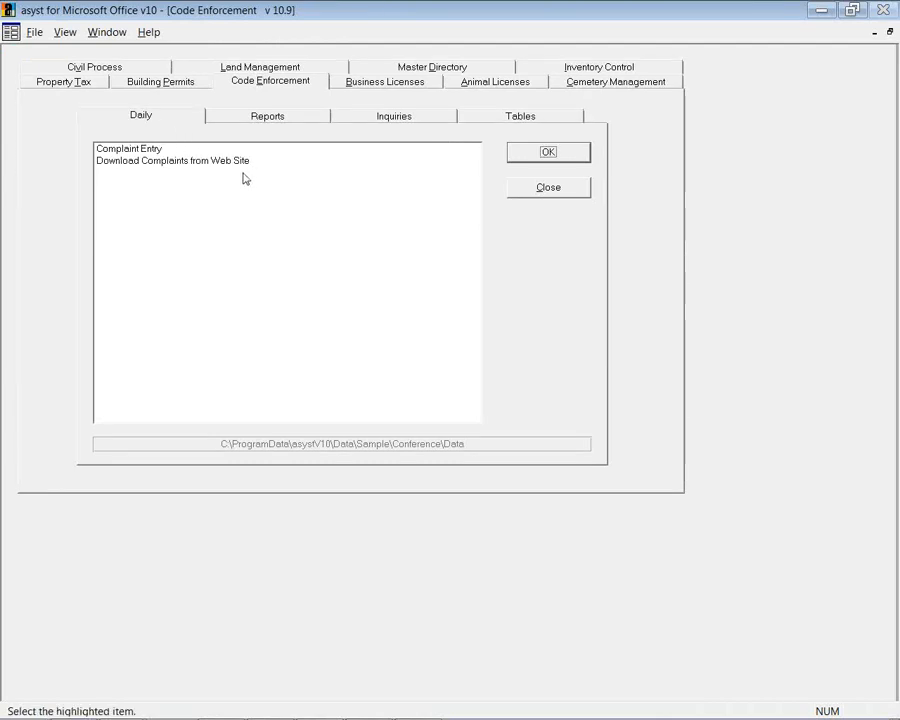